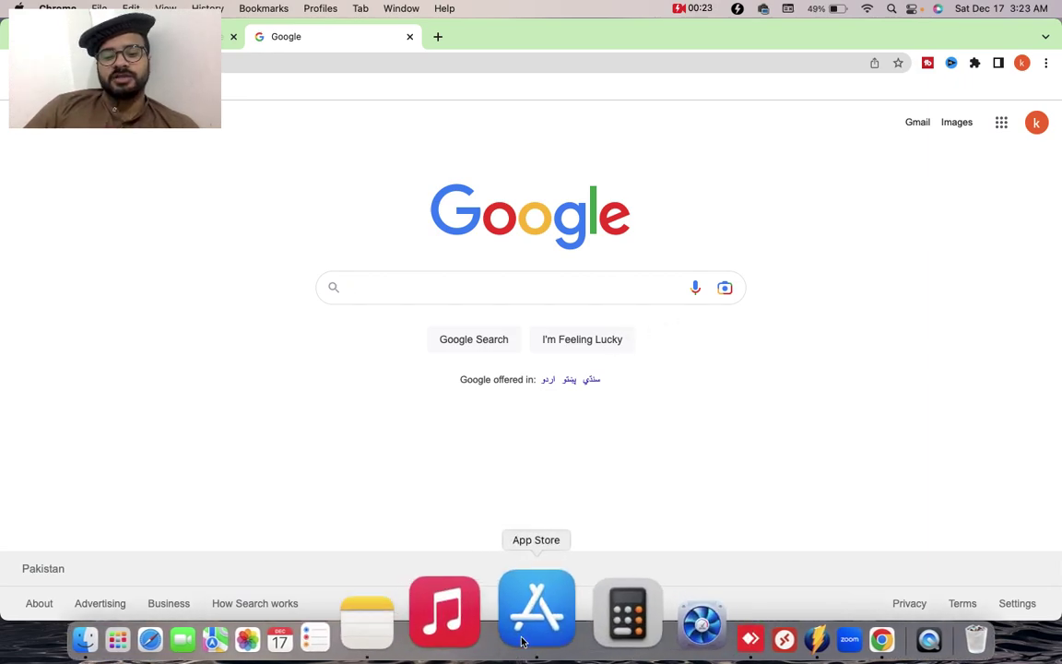
- Switch to Notes and replace the existing note's text with "How to feed a dog"
click(471, 629)
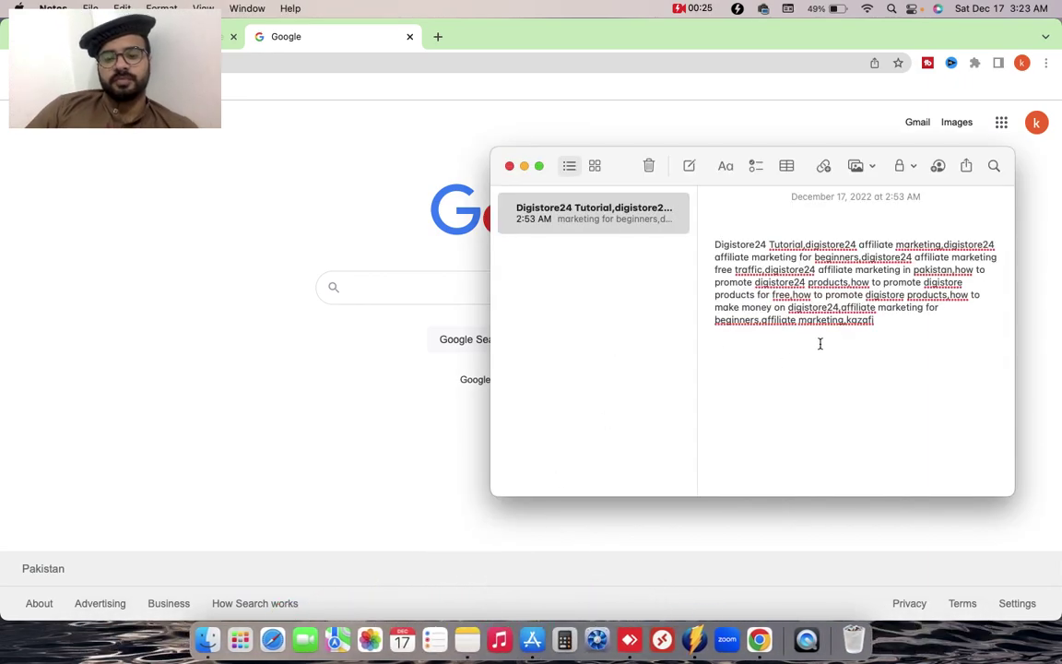
key(super+a)
key(BackSpace)
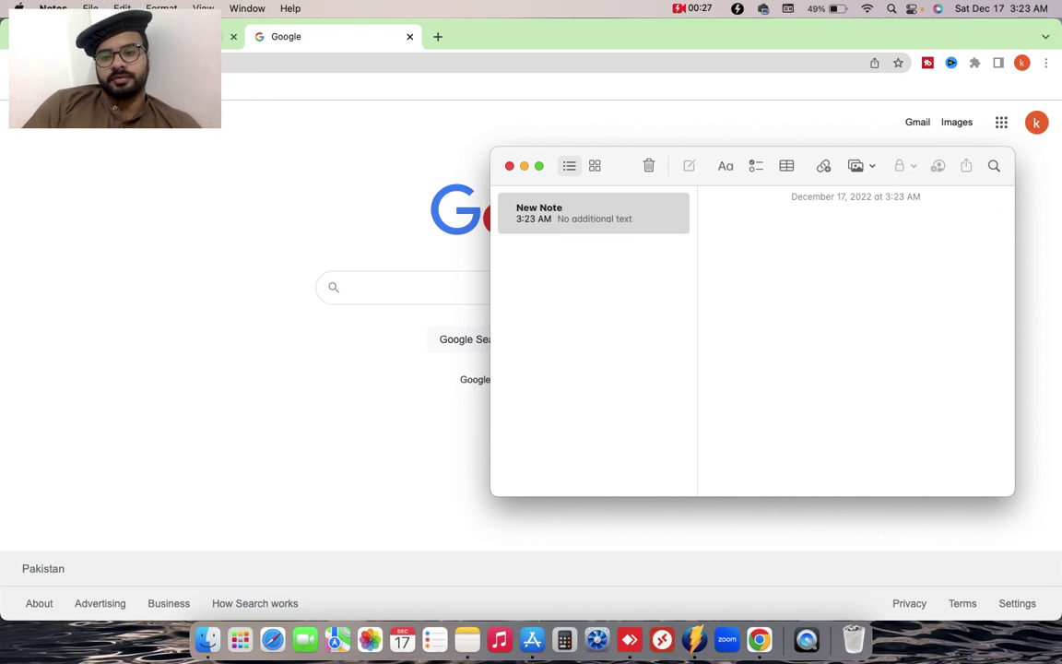
text(How to fe)
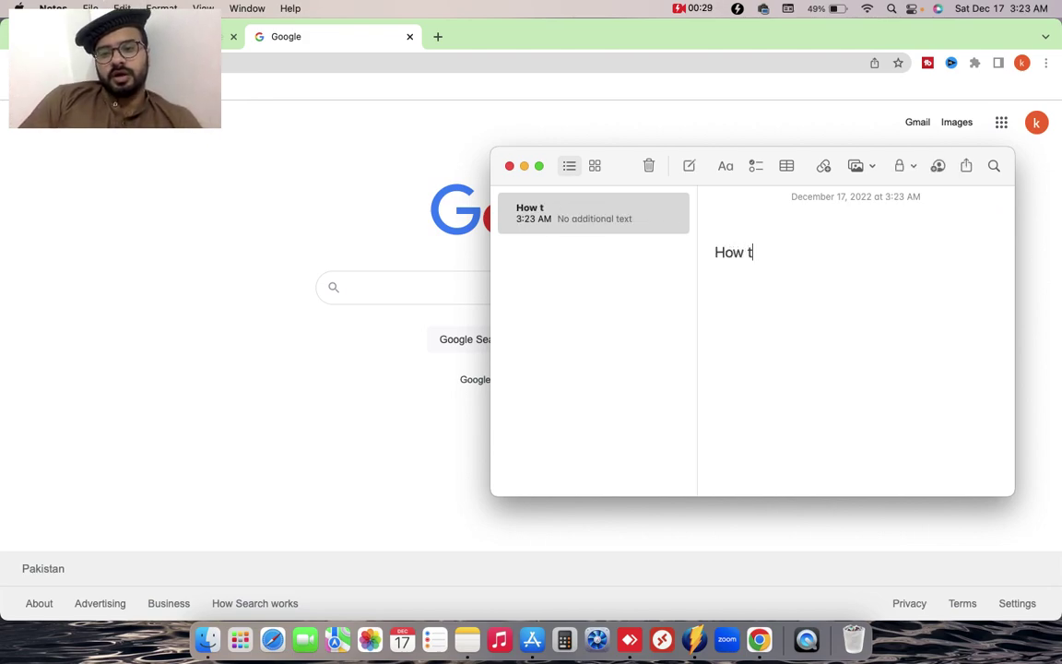
key(BackSpace)
text(eed a dog)
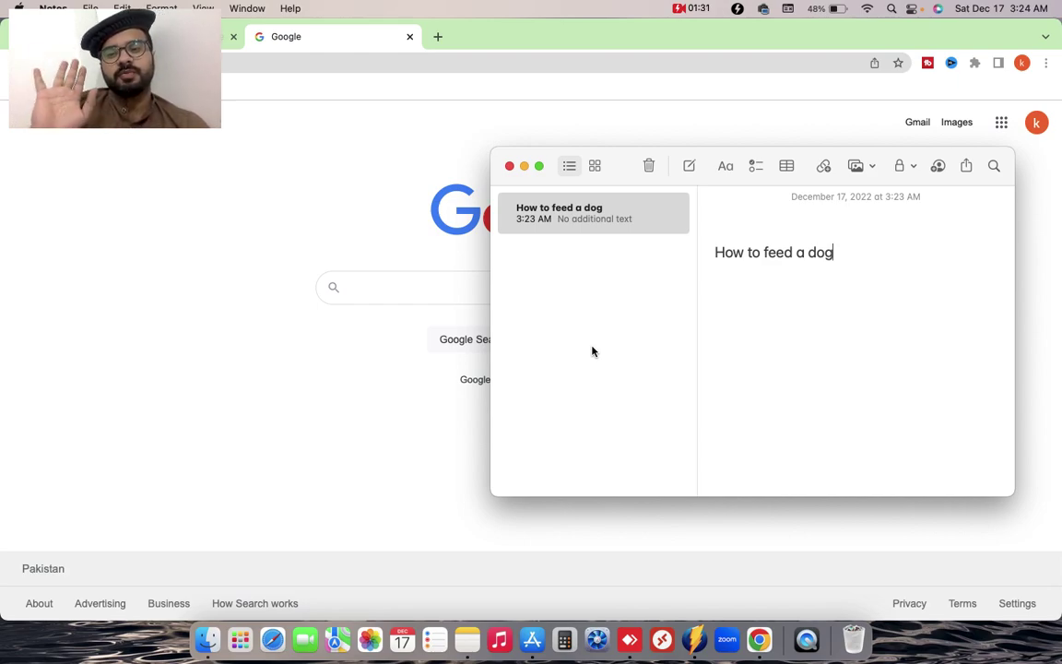
- Return to Chrome and search Google for "how to feed a dog"
click(362, 286)
text(how to feed )
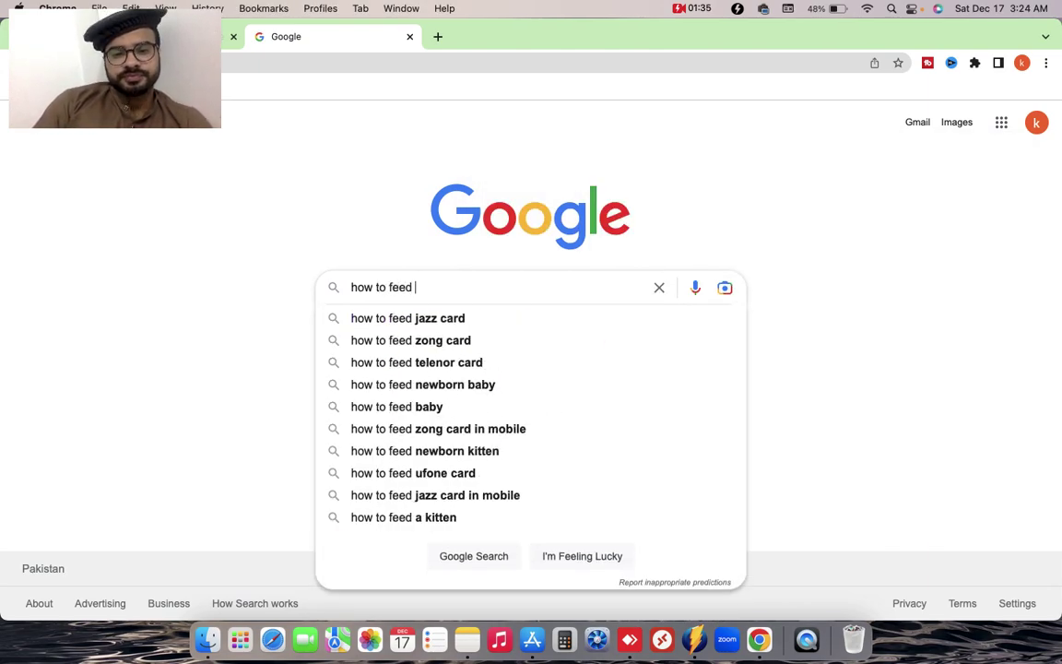
text(a dog)
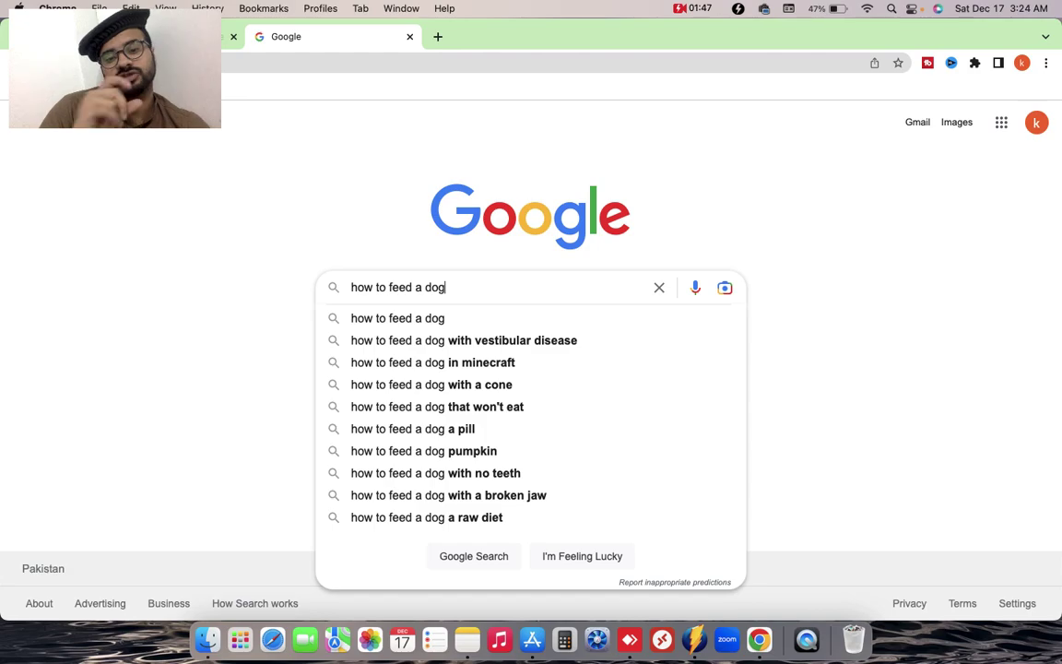
key(Return)
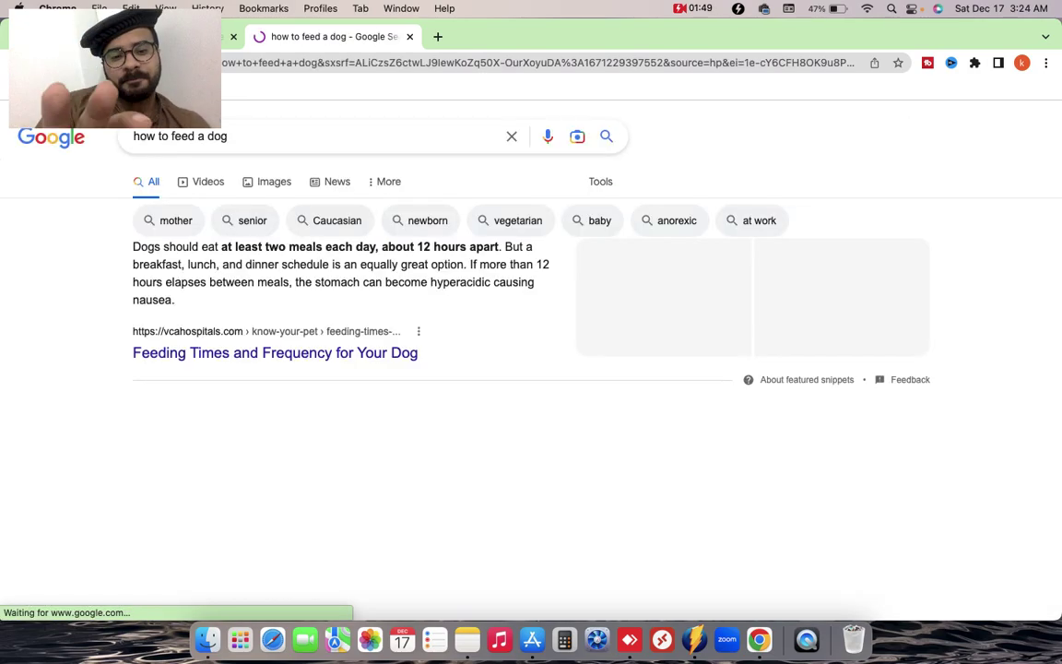
- Look through the search results to see which sites and article titles cover feeding a dog
scroll(9, 399, down, 10)
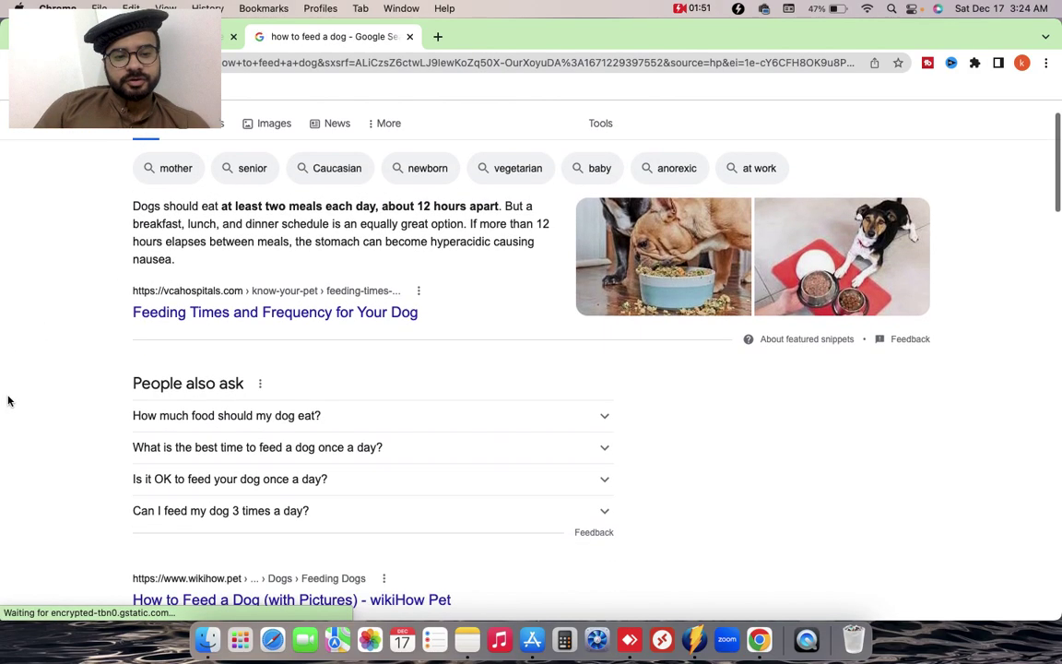
scroll(10, 399, down, 6)
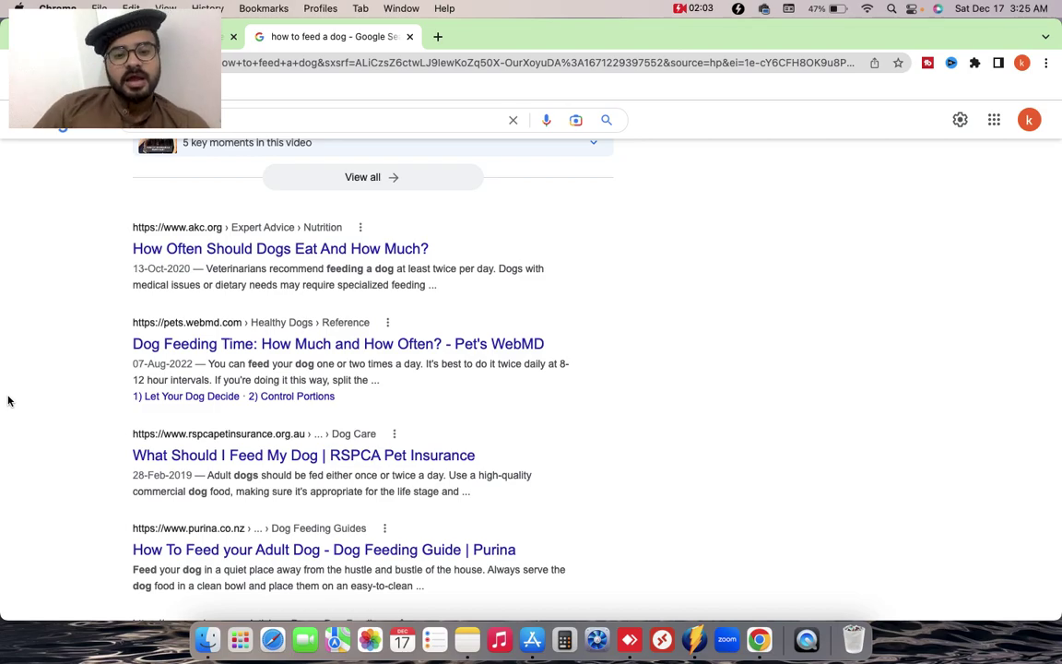
scroll(147, 226, up, 3)
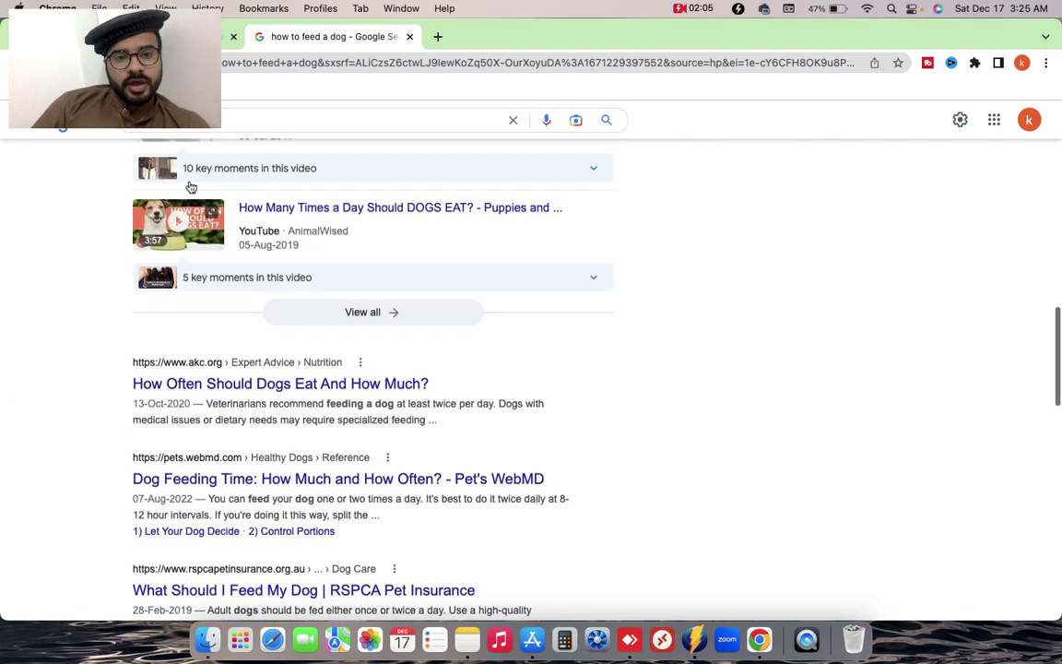
scroll(296, 109, down, 7)
scroll(335, 209, up, 3)
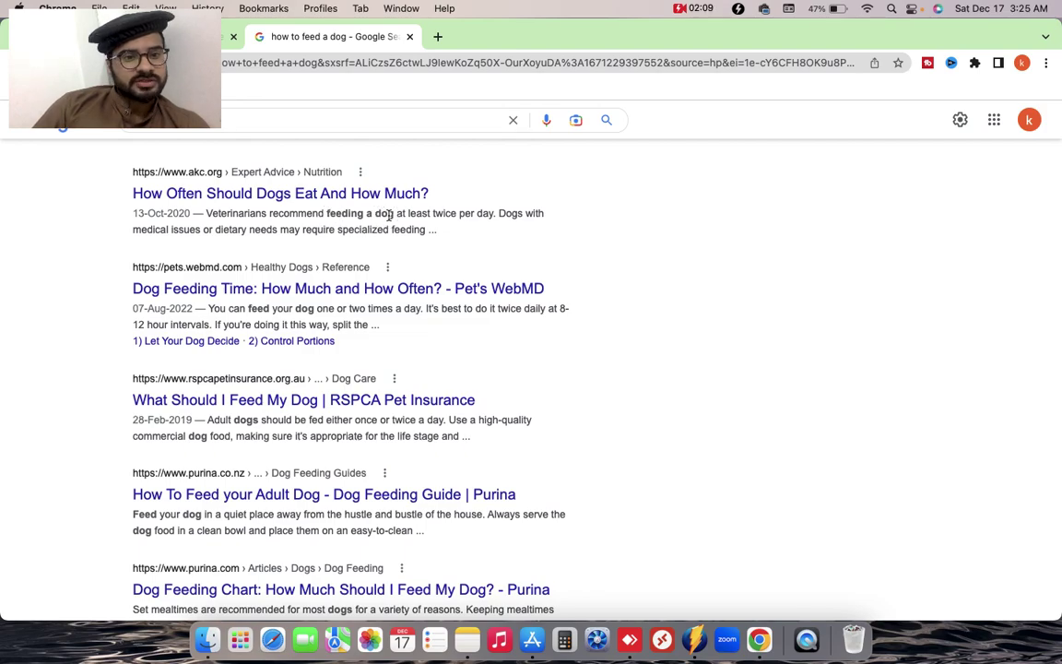
scroll(389, 215, down, 1)
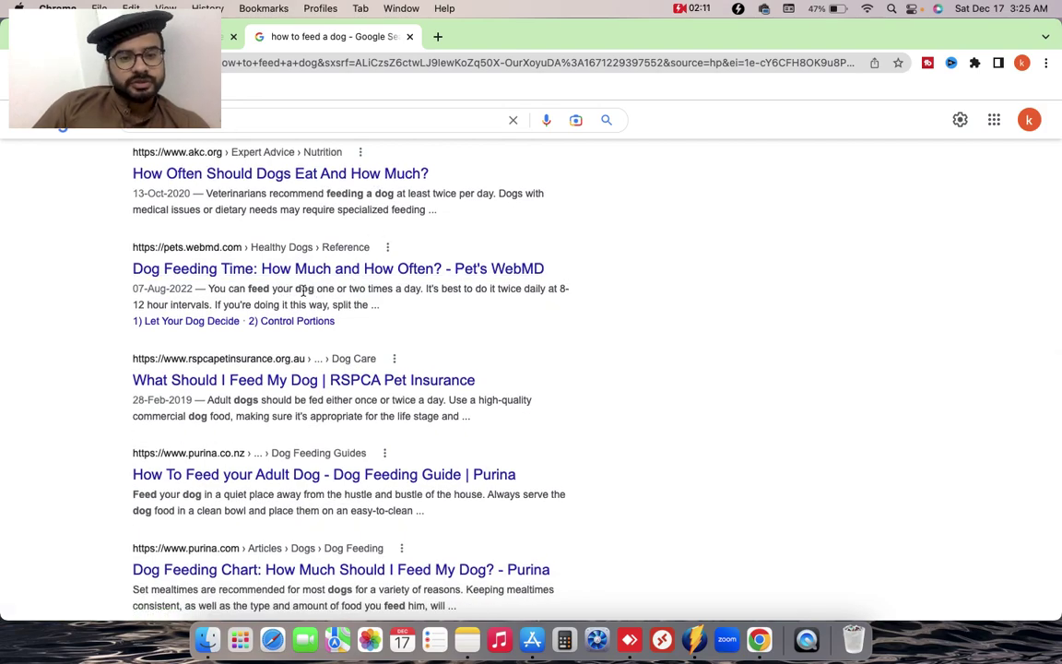
scroll(304, 291, down, 2)
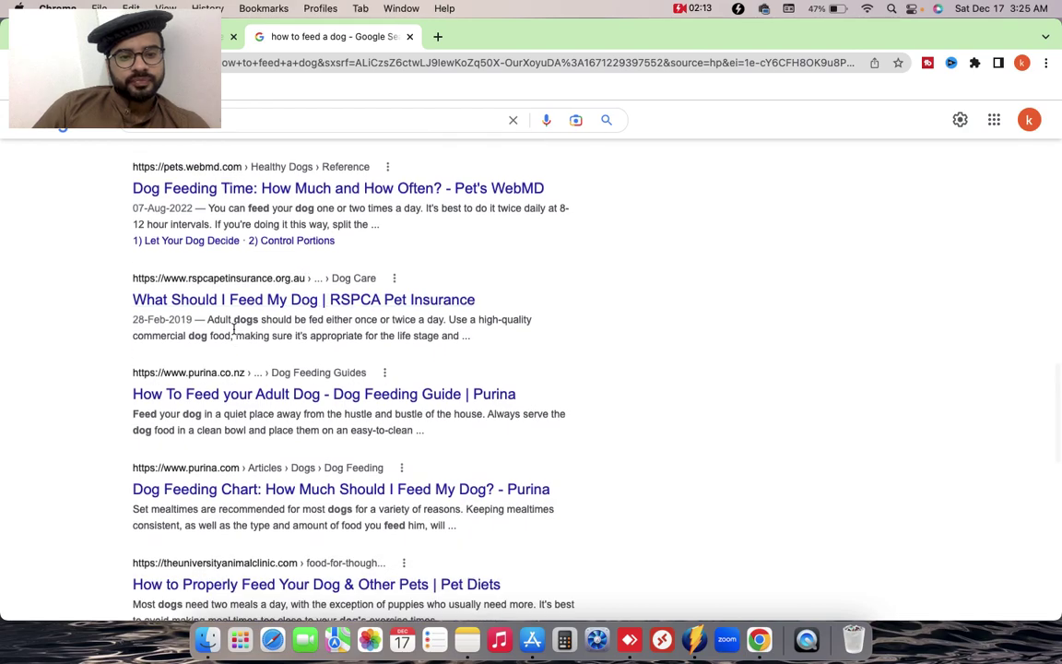
scroll(339, 332, down, 1)
scroll(368, 262, up, 3)
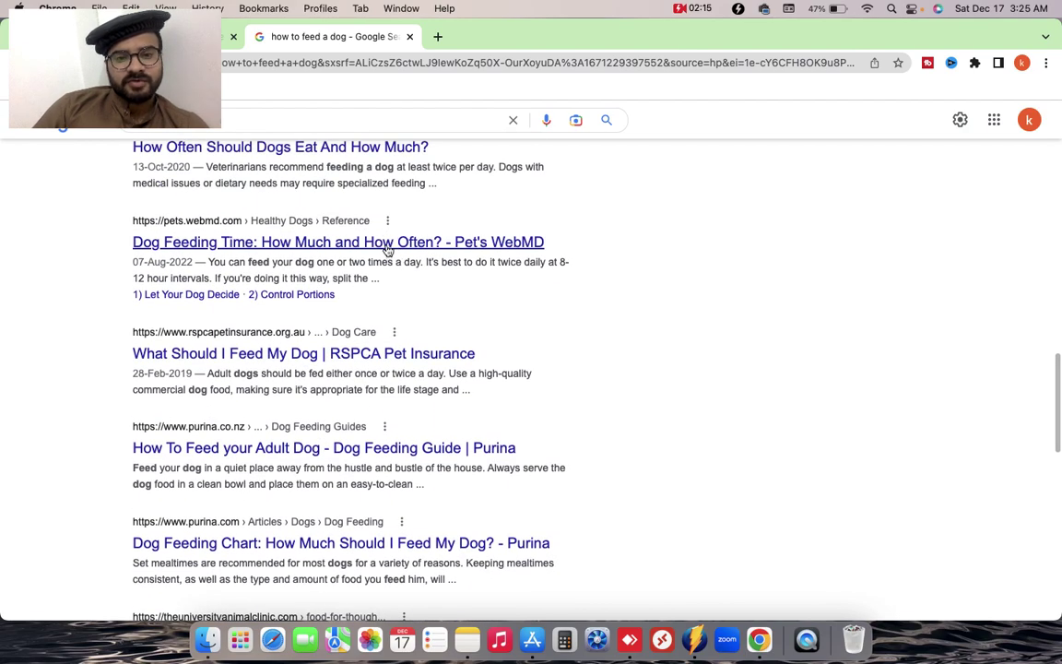
- Open the Pet's WebMD, RSPCA Pet Insurance, AKC and both Purina dog-feeding results in separate new tabs
super+click(385, 245)
super+click(355, 353)
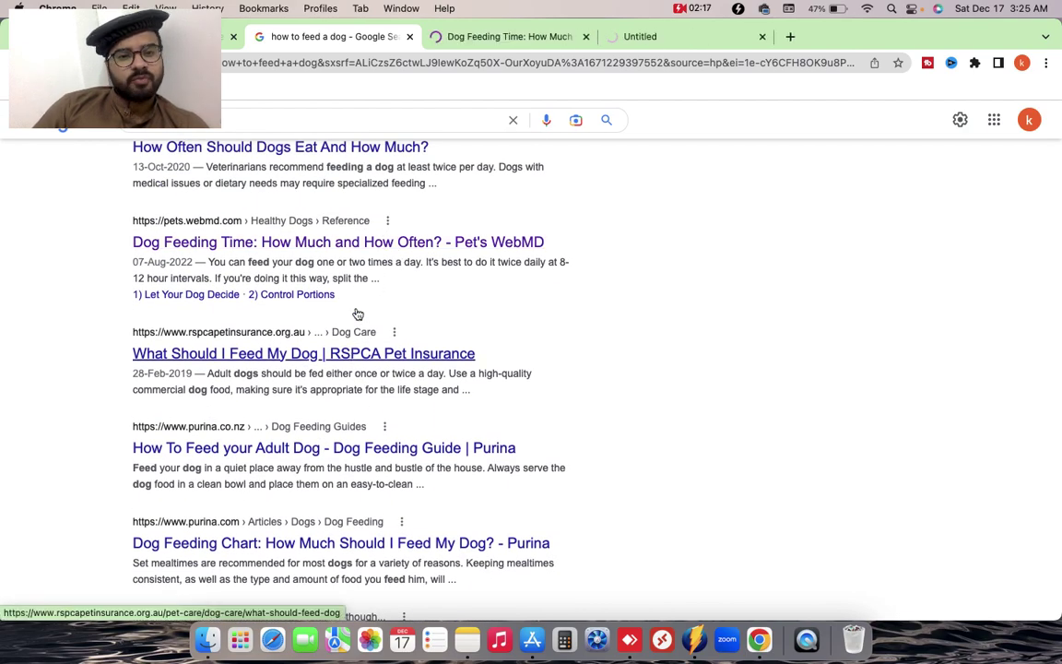
super+click(389, 157)
super+click(322, 452)
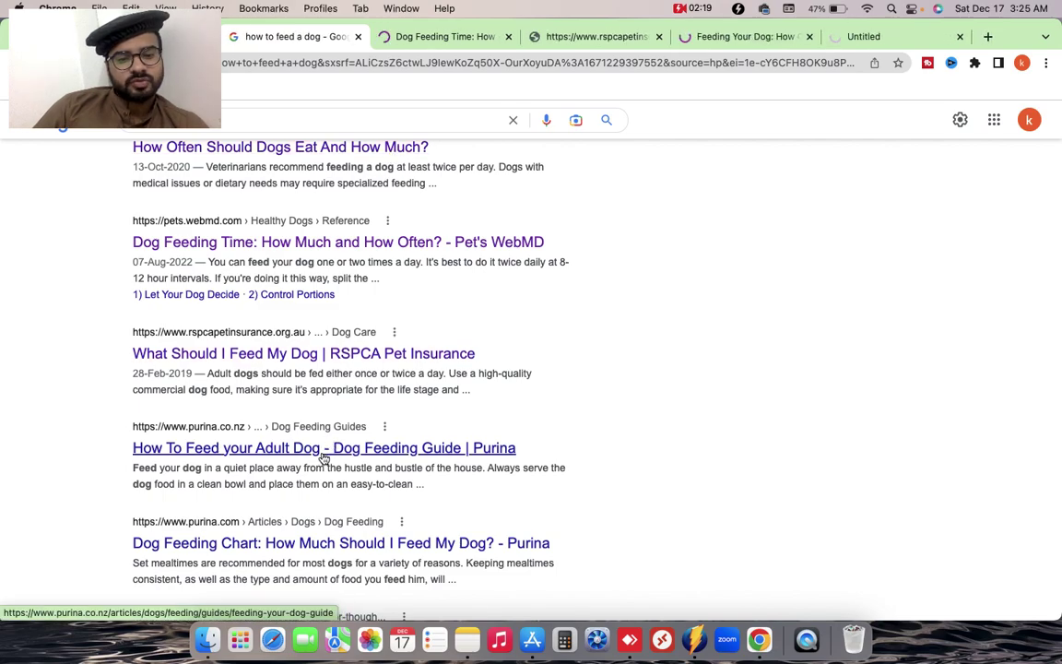
scroll(322, 458, down, 3)
super+click(382, 407)
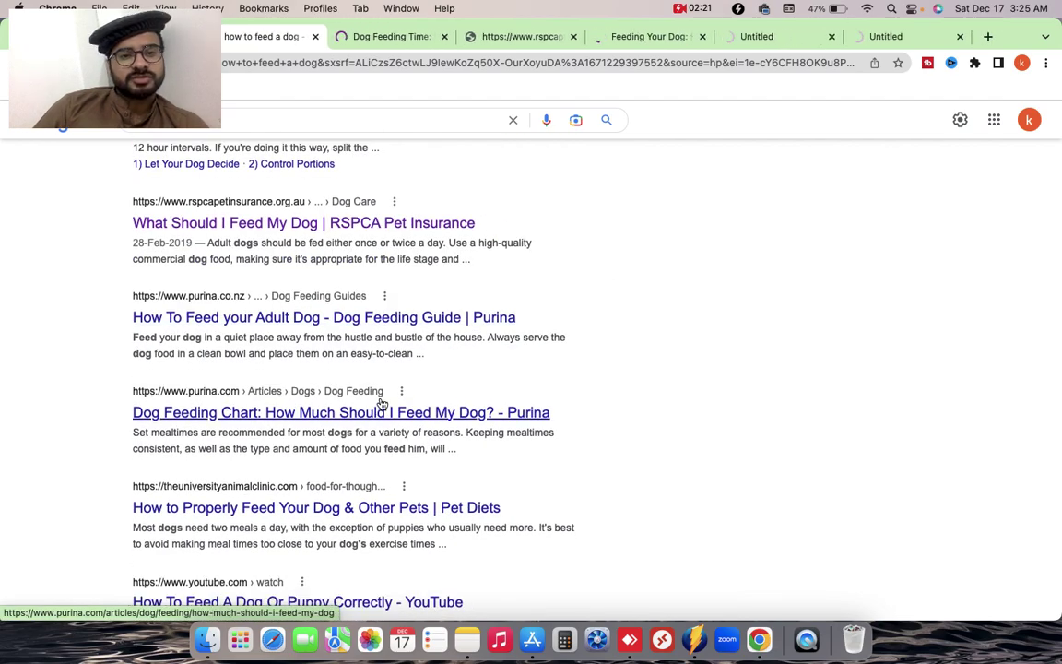
- Examine the related searches at the end of the results page for further keyword ideas
scroll(380, 402, down, 10)
click(415, 116)
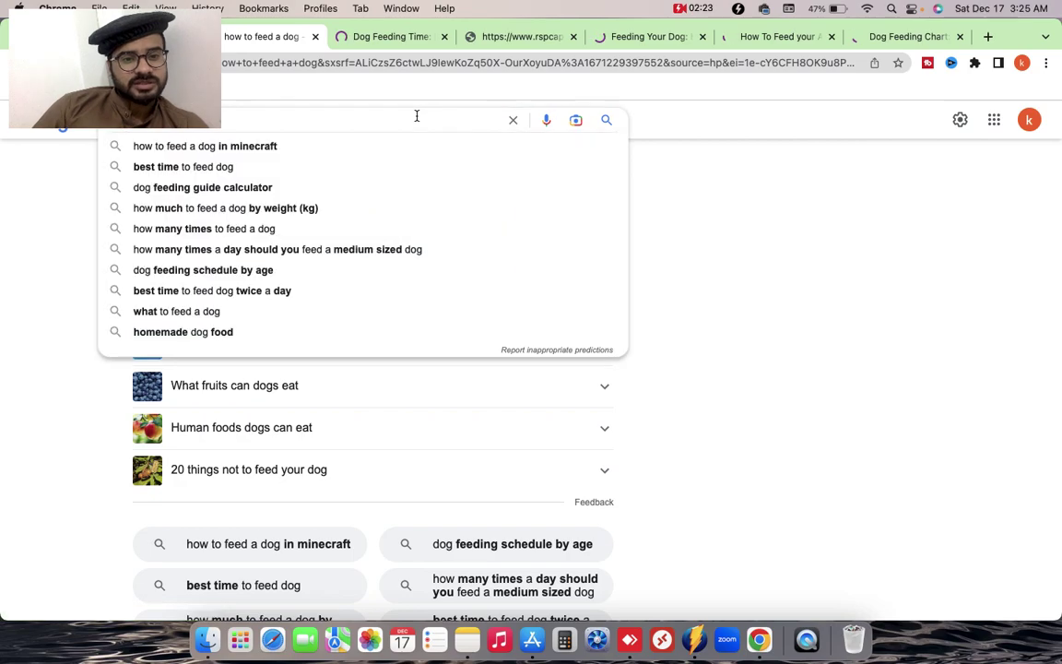
click(99, 498)
scroll(101, 500, down, 3)
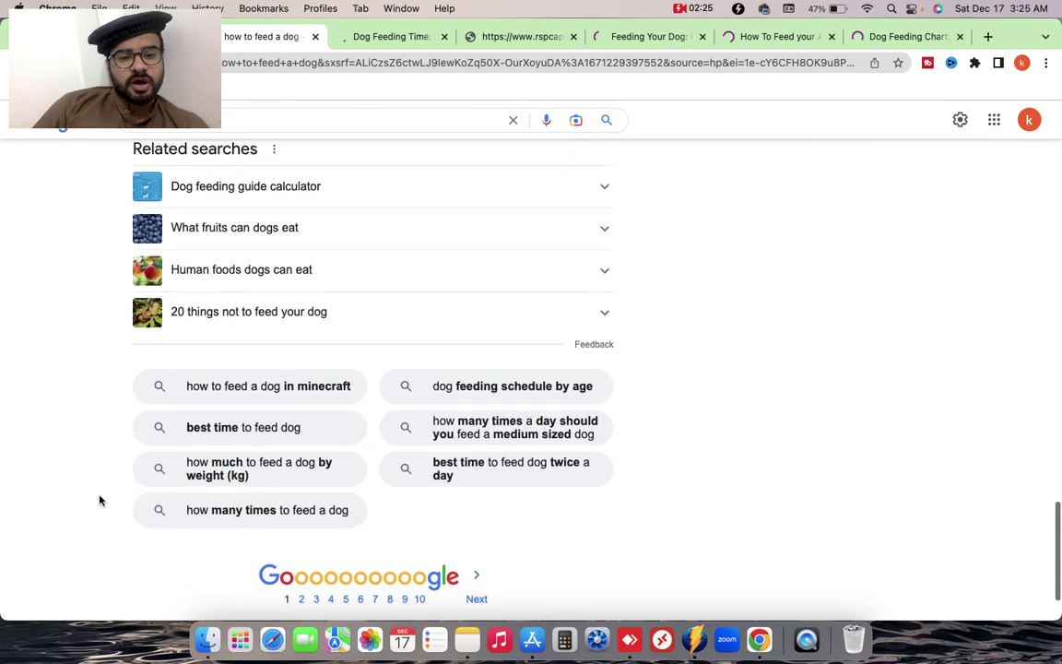
scroll(100, 501, down, 2)
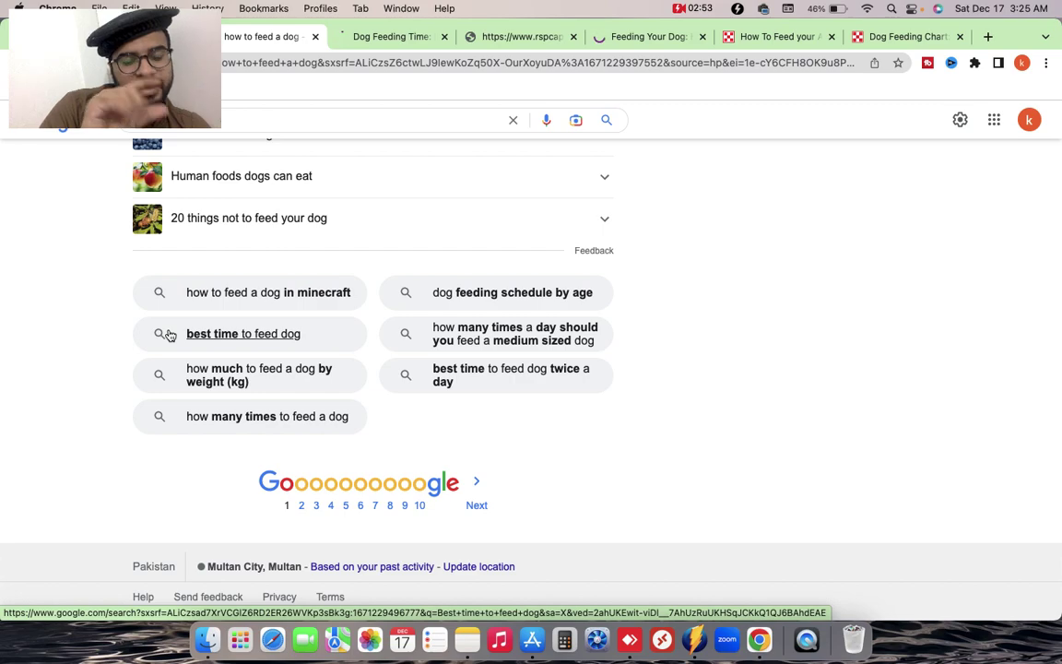
- Switch to Notes and add "best time to feed dog" as a second line below the main keyword
click(458, 634)
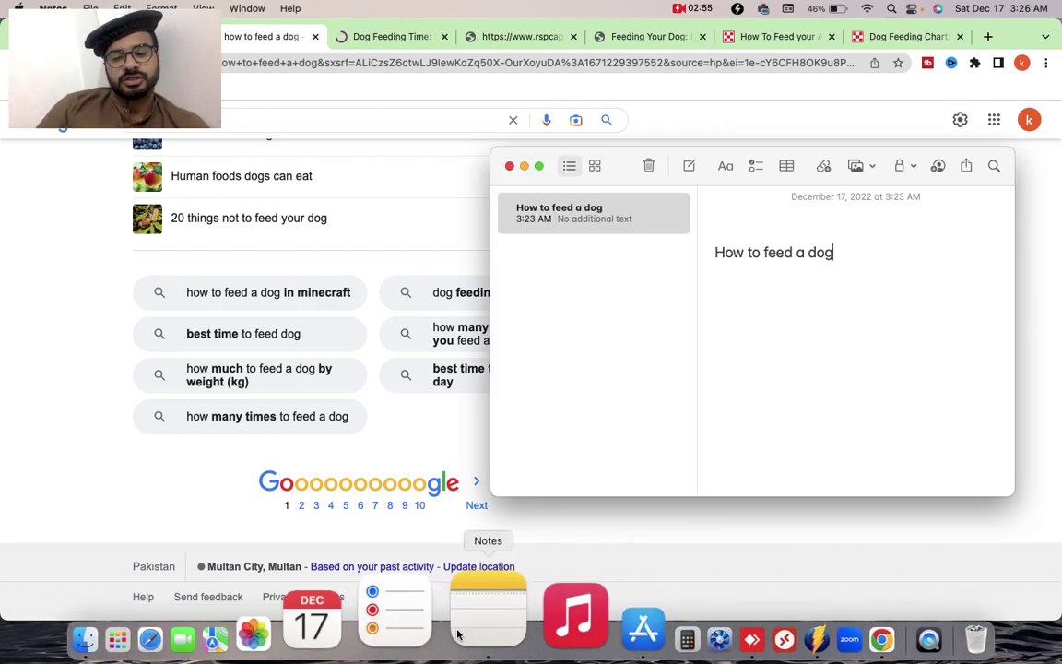
key(Return)
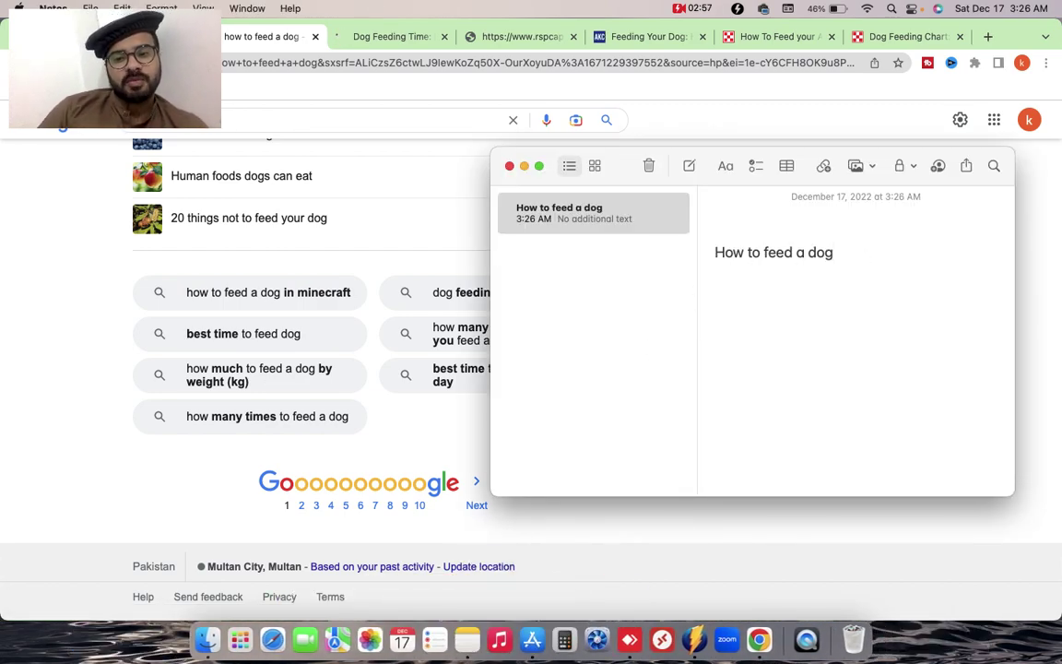
text(best tie t)
key(BackSpace)
key(BackSpace)
key(BackSpace)
text(me to )
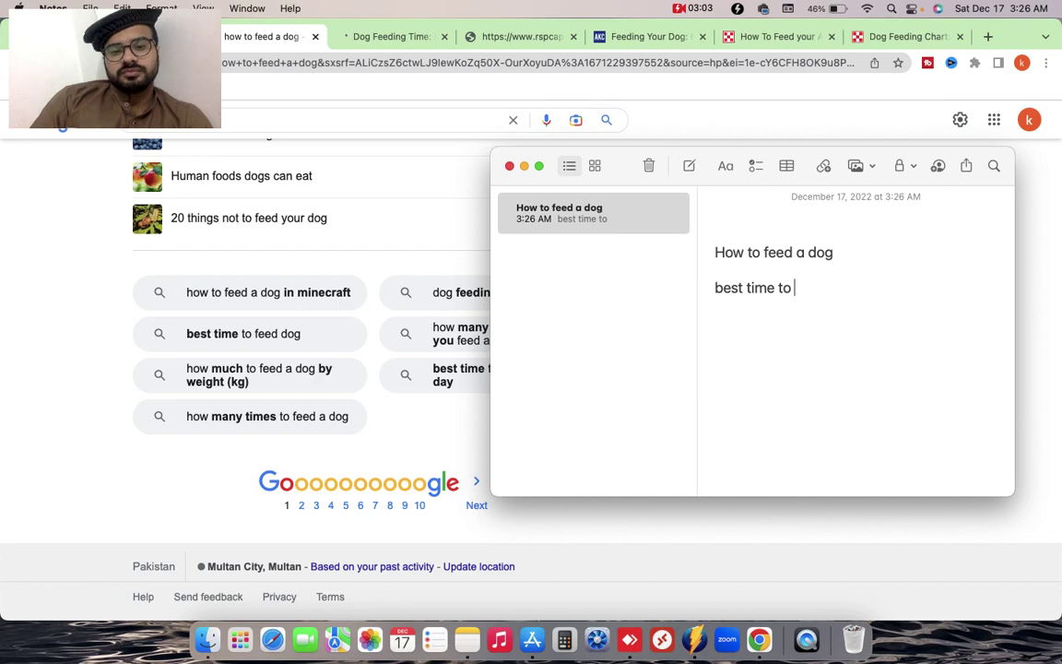
text(feed a dog)
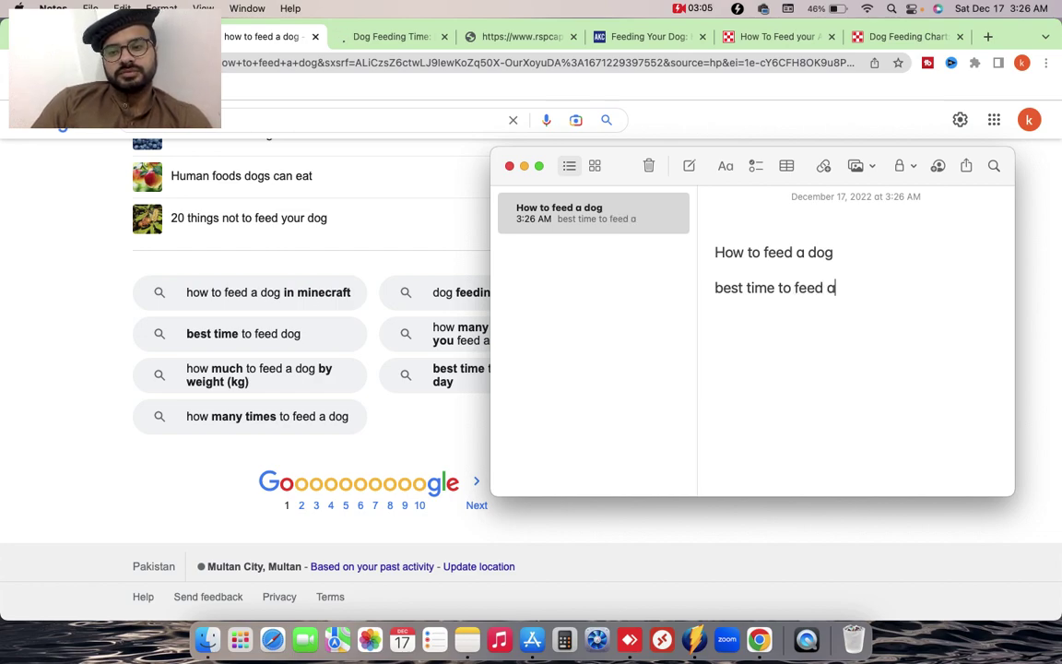
key(BackSpace)
key(BackSpace)
key(BackSpace)
key(BackSpace)
key(BackSpace)
key(BackSpace)
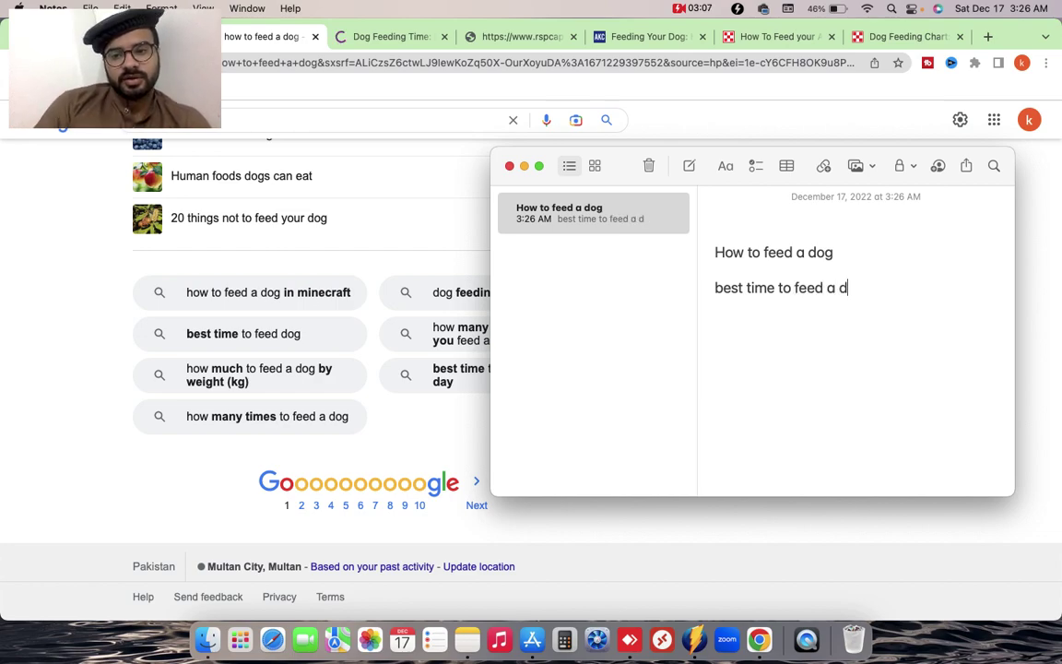
text(dog)
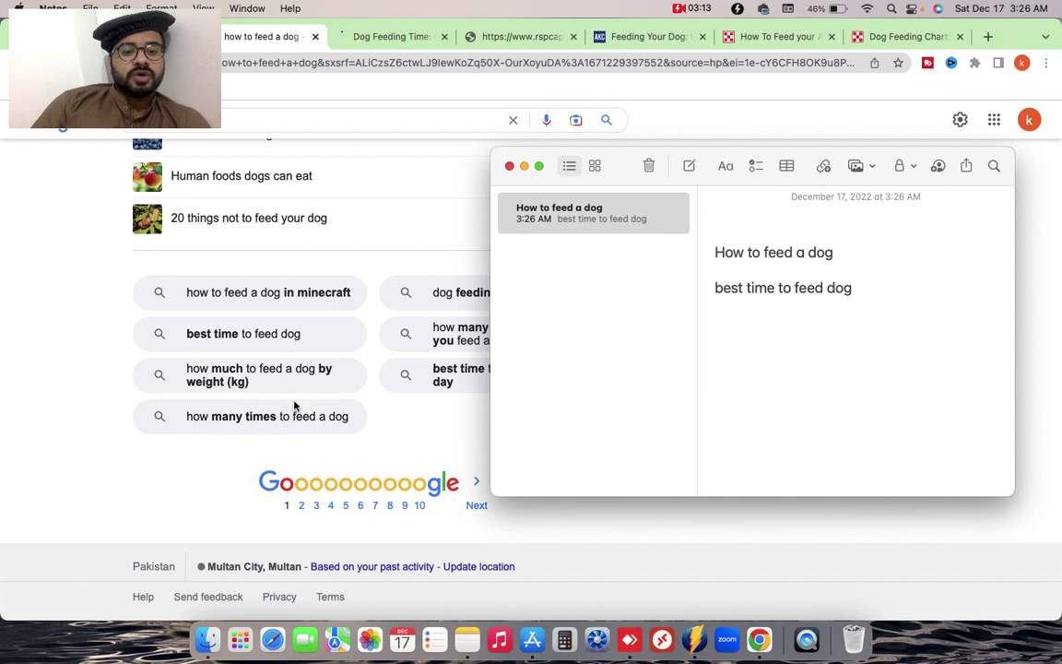
- Start a third line in the note with "How many times"
key(Return)
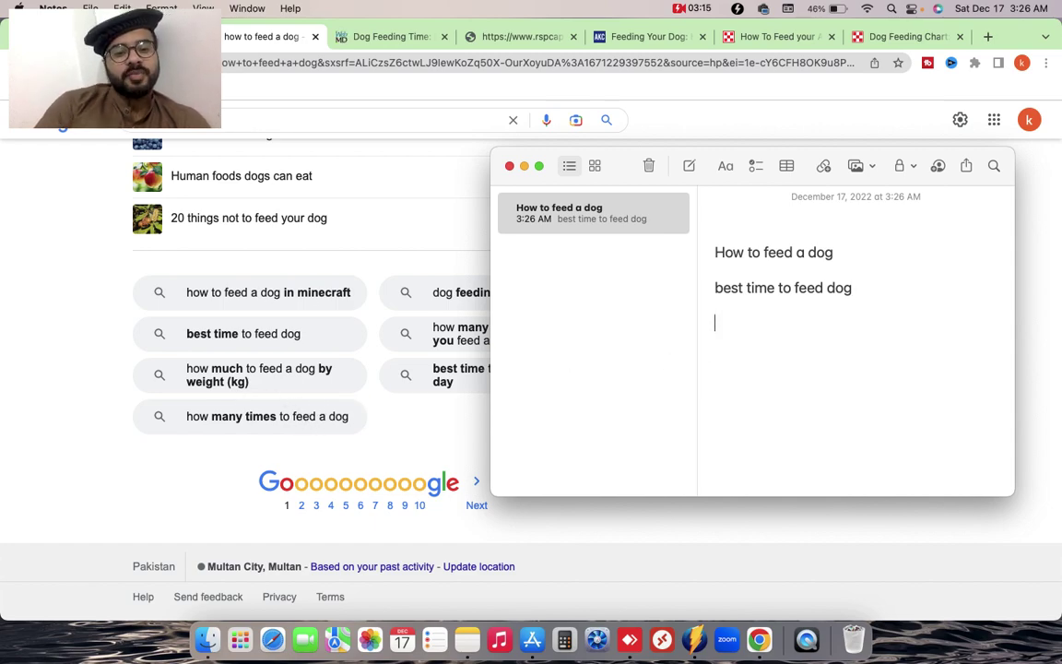
text(How)
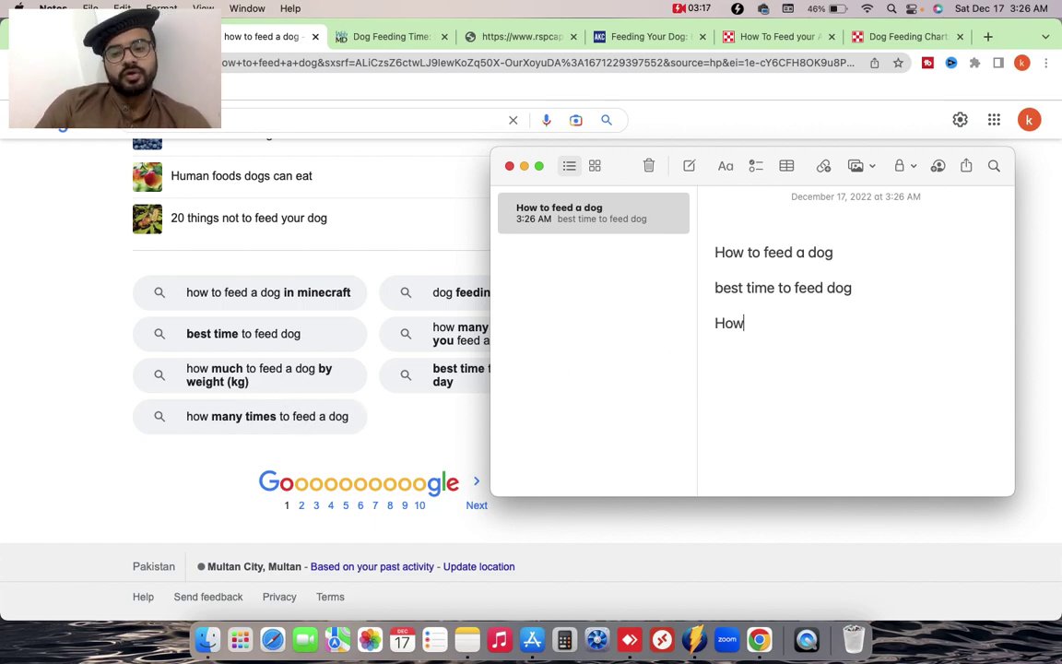
text( many times)
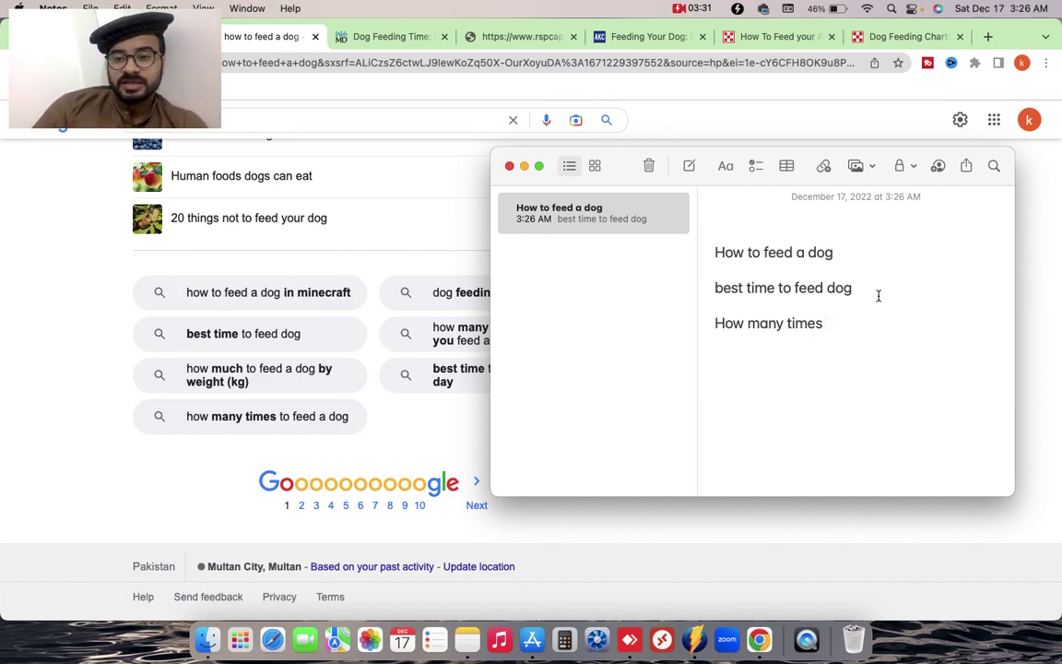
drag(833, 253, 711, 252)
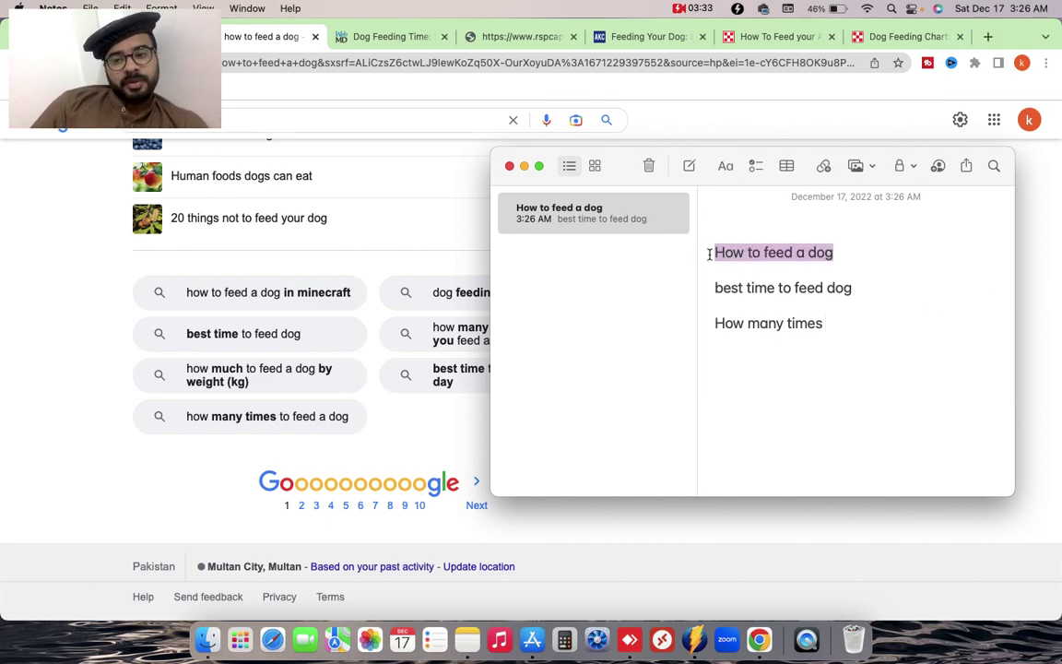
click(811, 271)
drag(858, 286, 709, 286)
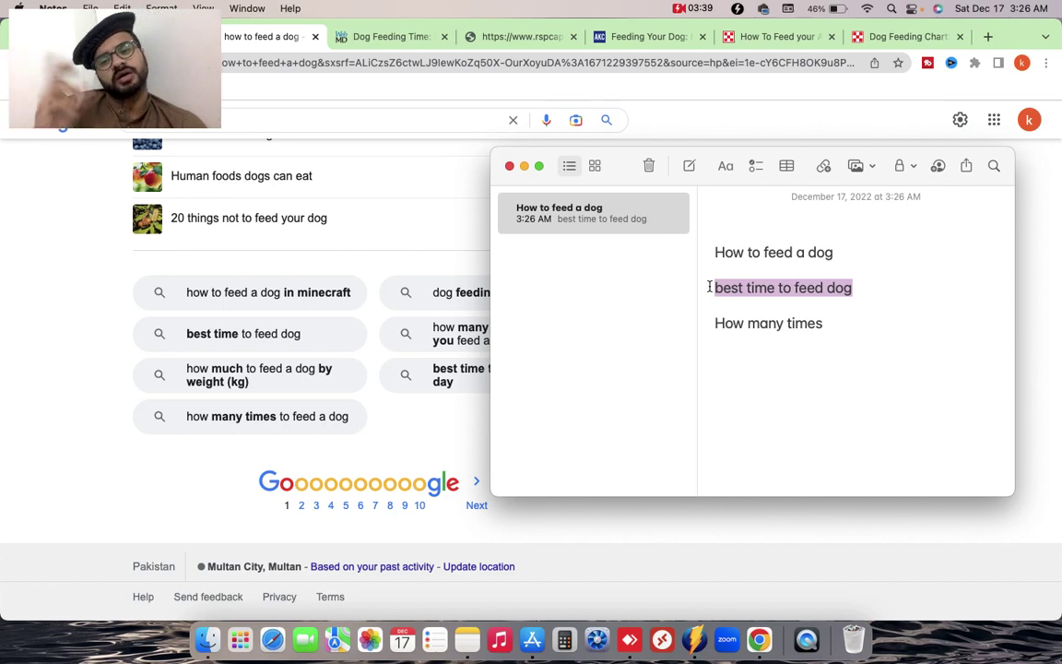
click(822, 288)
drag(863, 299, 818, 320)
click(839, 321)
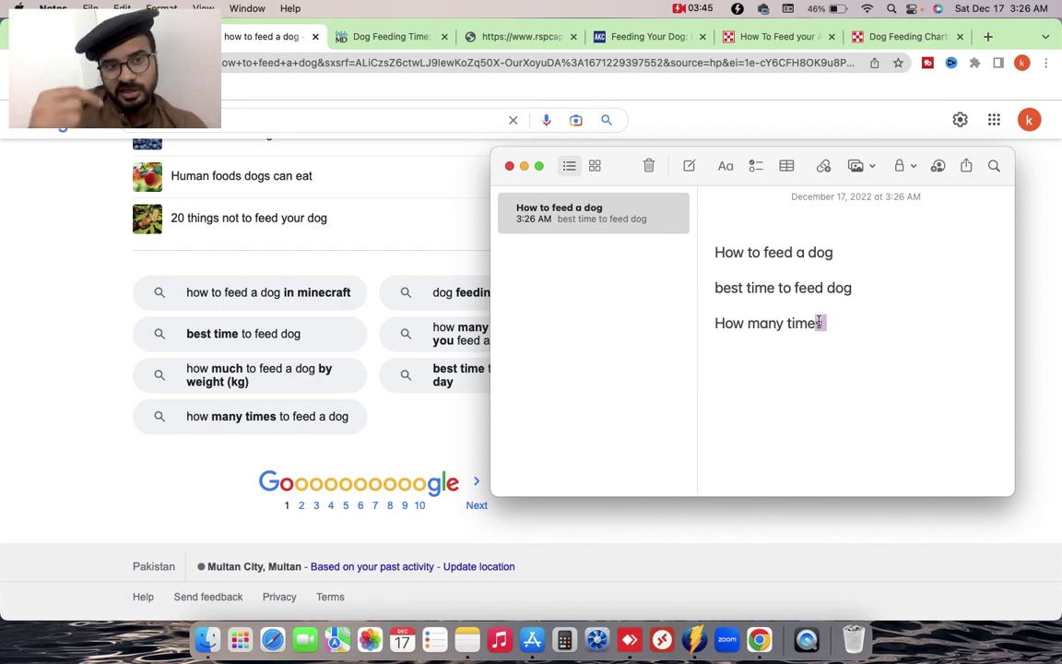
- Complete the note's third line with "to feed a dog" and move the Notes window off the related searches
click(834, 329)
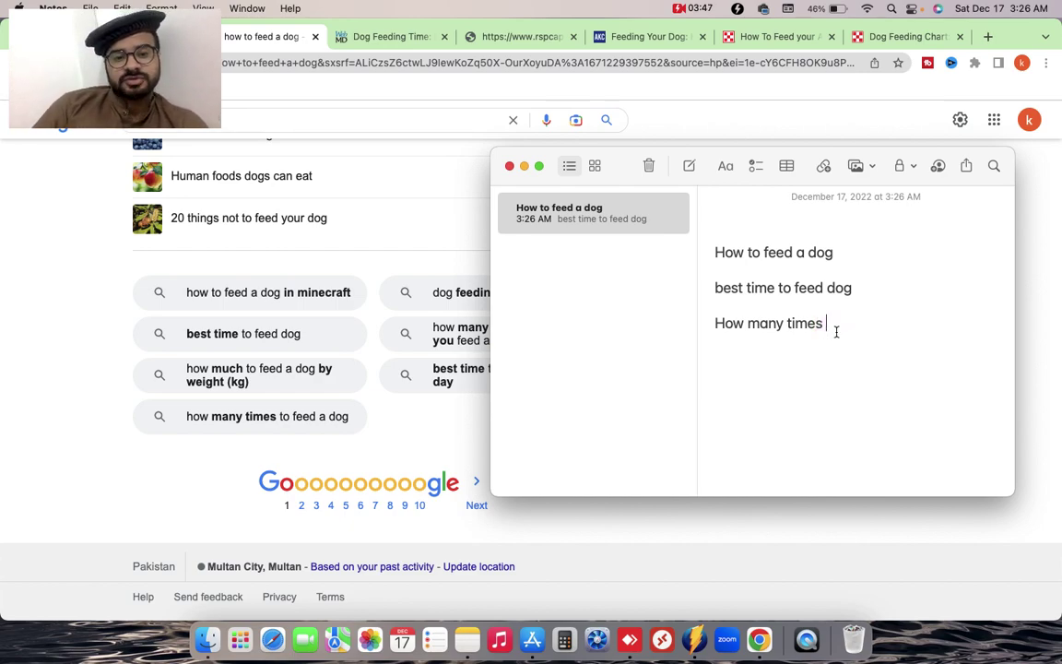
text(to feed a dog)
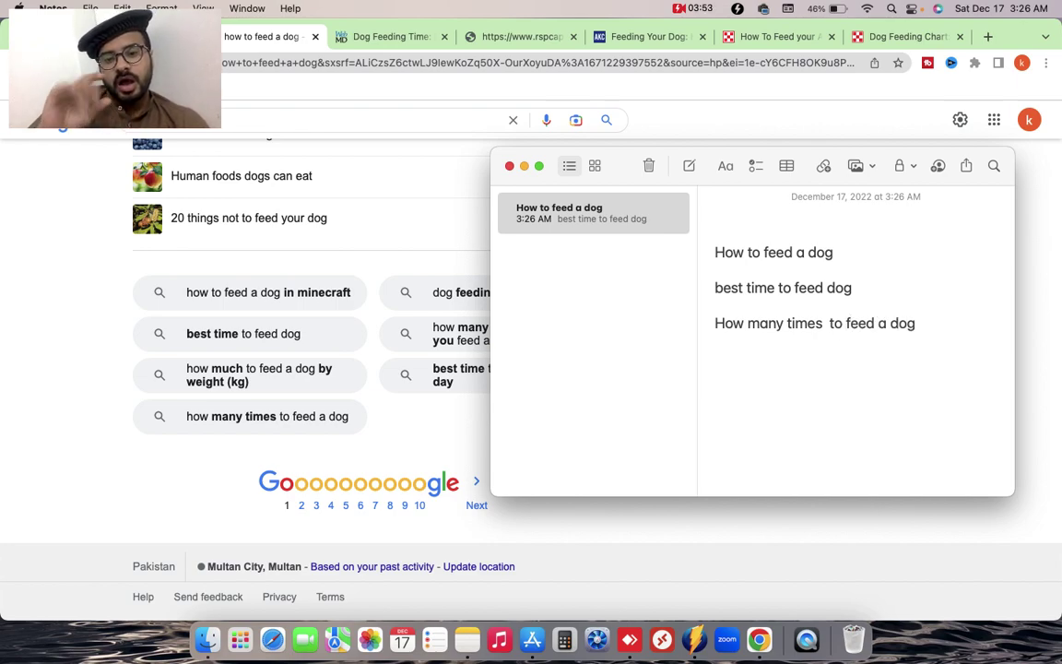
drag(611, 168, 726, 90)
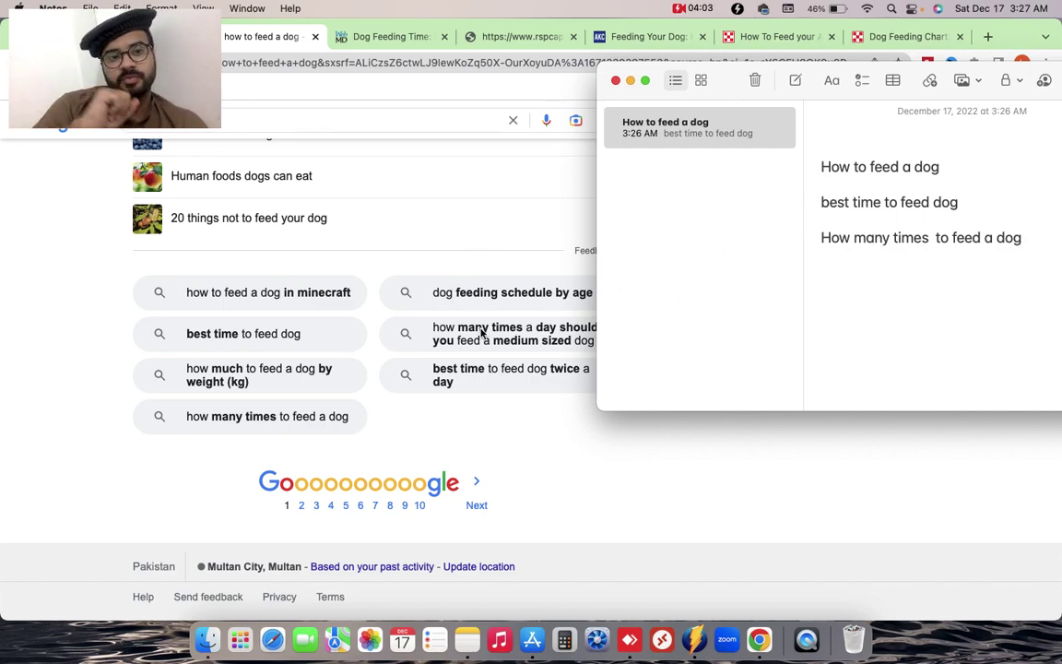
- Open the WebMD dog feeding article and its linked dog food page, and skim both for related topics
click(391, 39)
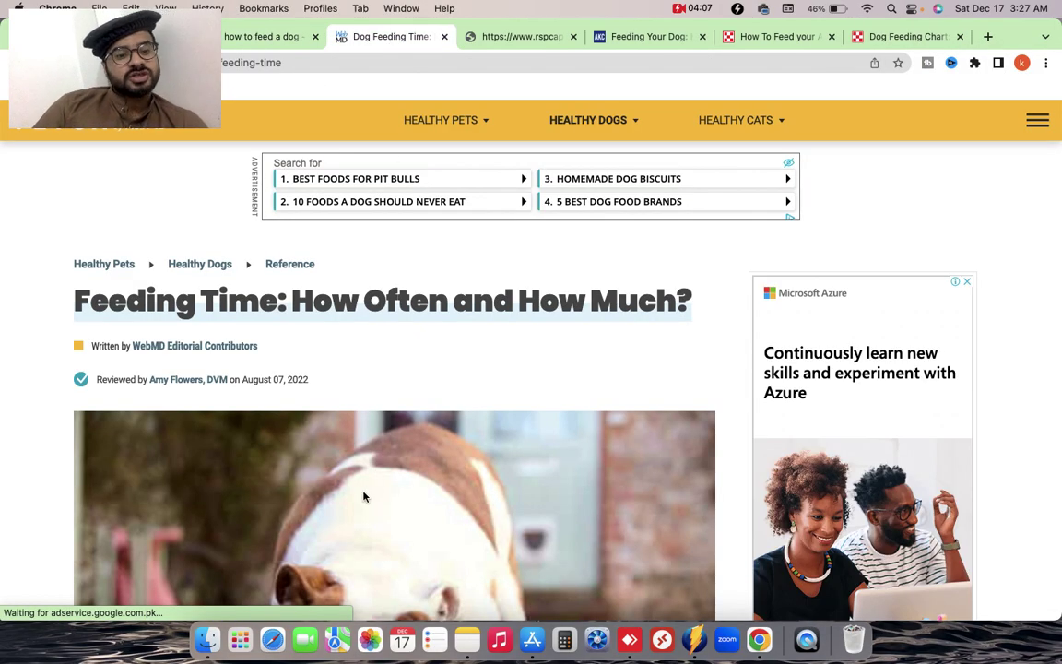
scroll(363, 497, down, 3)
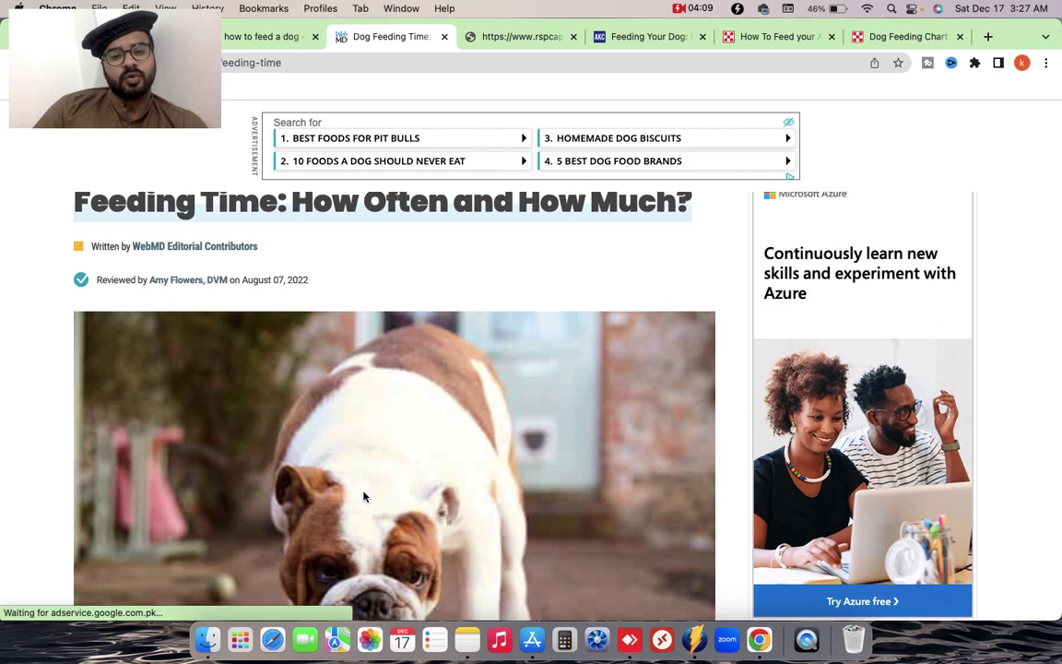
scroll(363, 497, down, 10)
scroll(363, 497, down, 1)
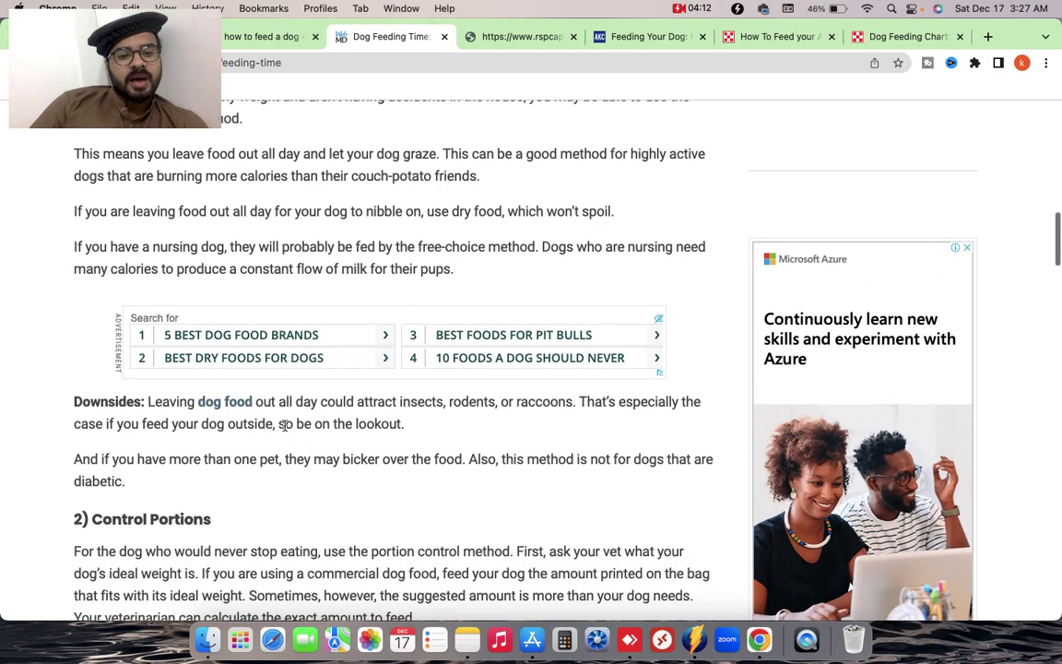
click(197, 401)
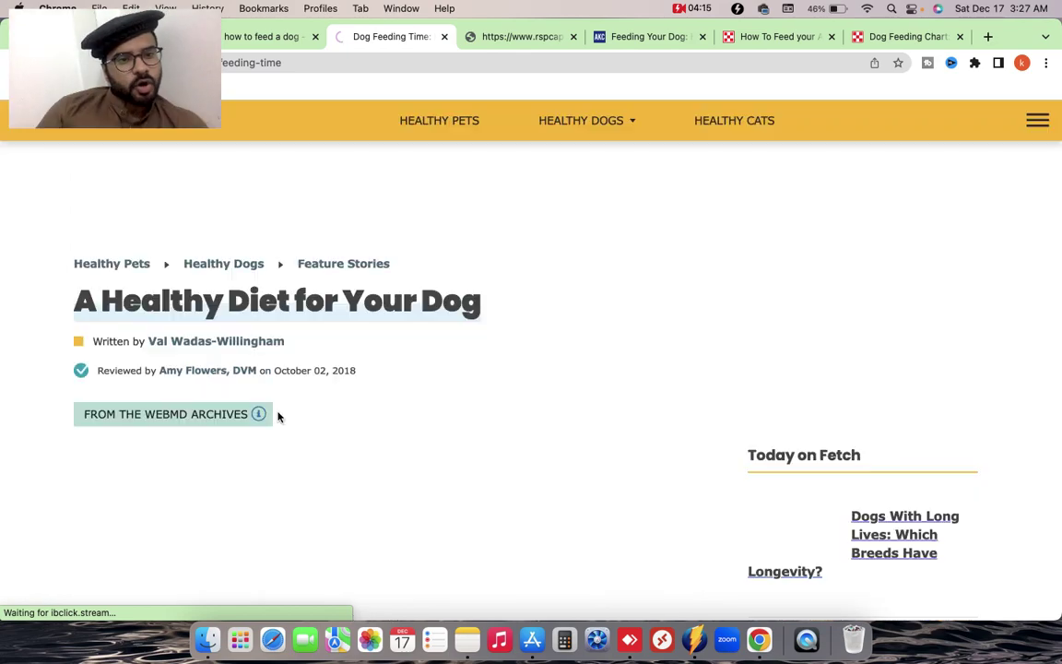
scroll(244, 371, down, 3)
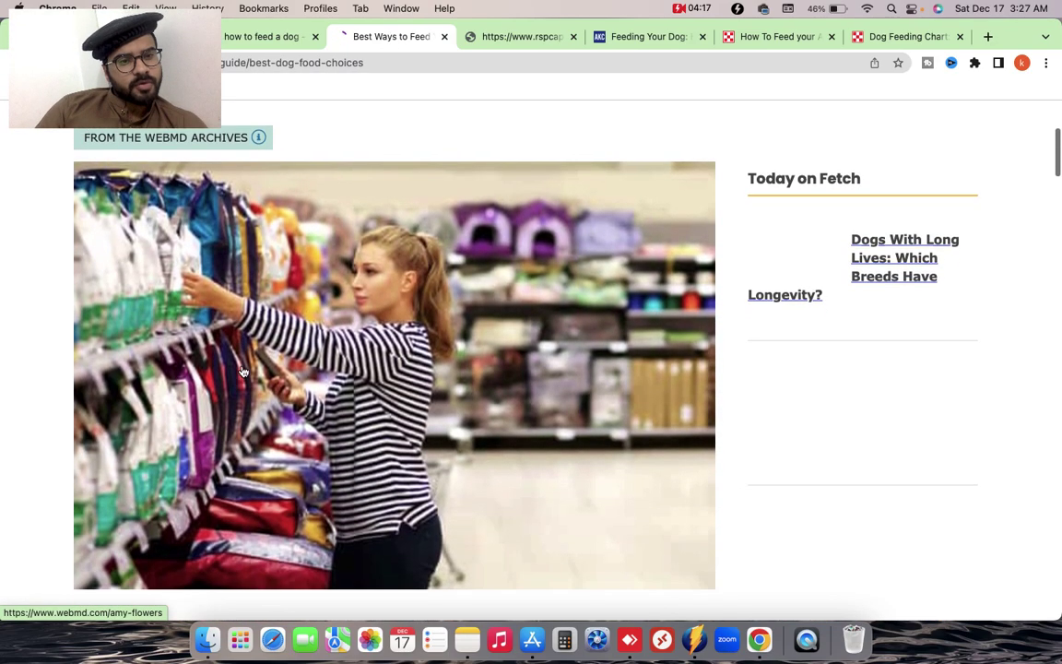
scroll(243, 371, down, 2)
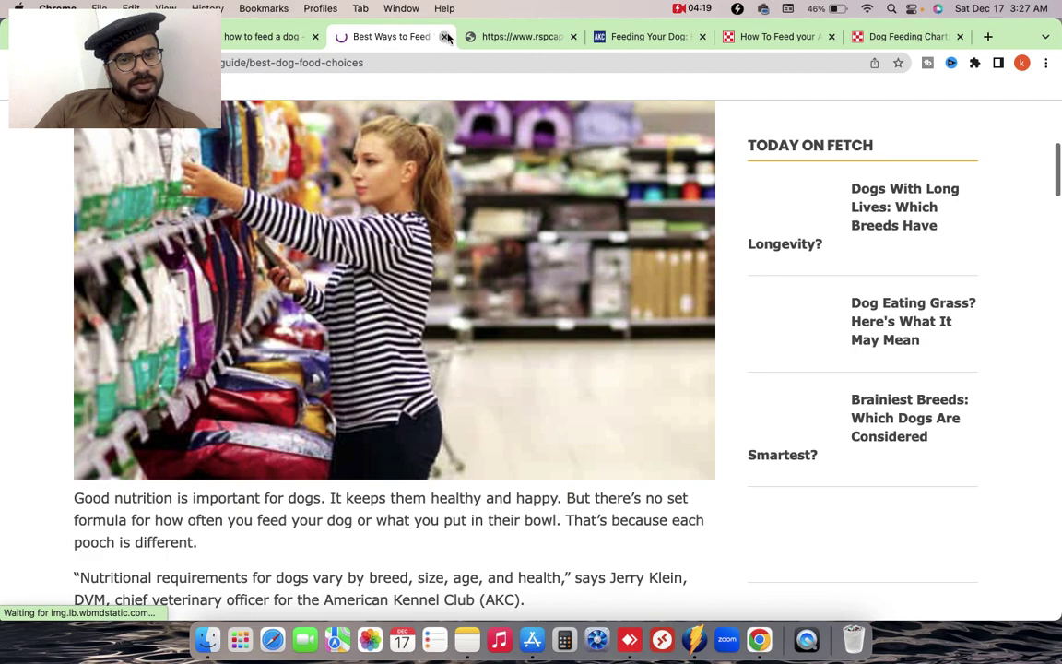
- Close the WebMD and RSPCA article tabs and dismiss the newsletter pop-up on the American Kennel Club article
click(445, 37)
click(445, 37)
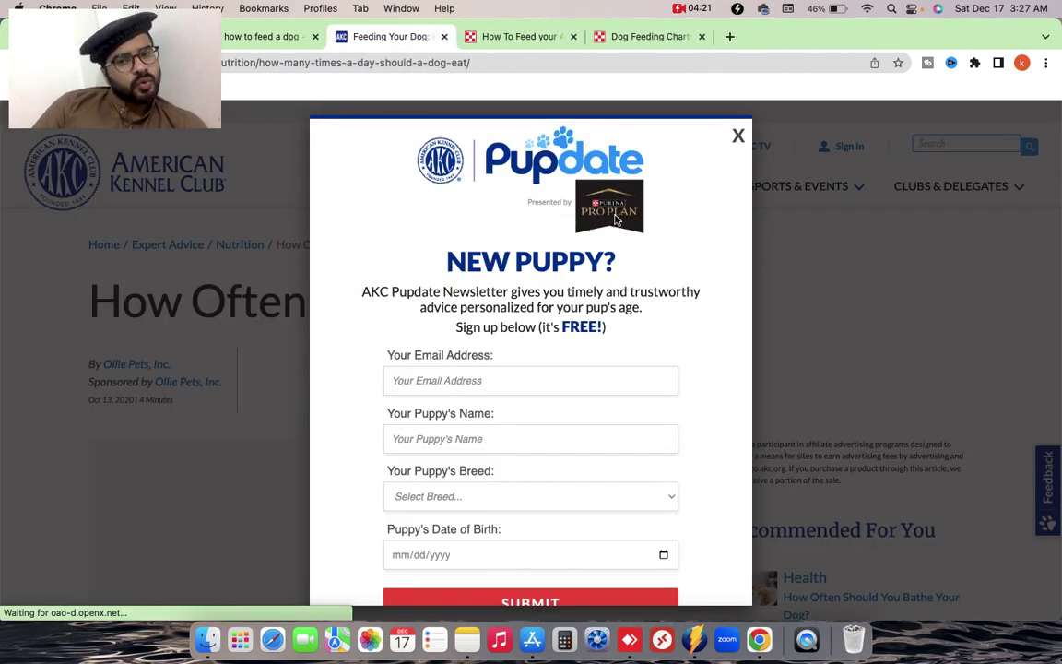
click(737, 136)
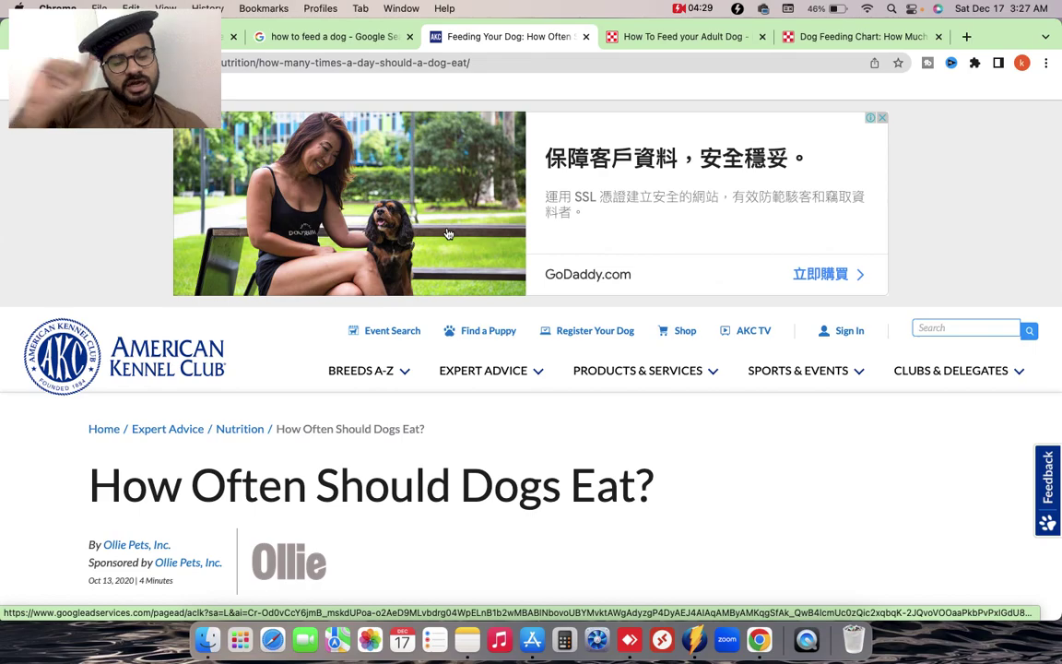
- Examine the section headings and body of the American Kennel Club article "How Often Should Dogs Eat?" for keyword usage
scroll(412, 441, down, 10)
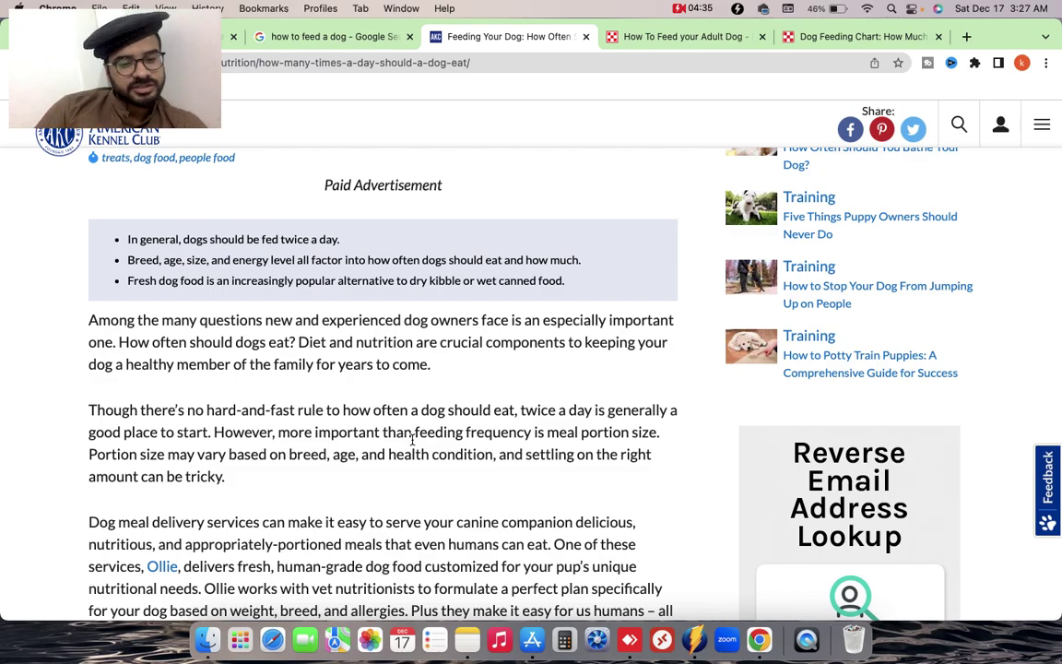
scroll(407, 491, down, 10)
scroll(406, 491, down, 5)
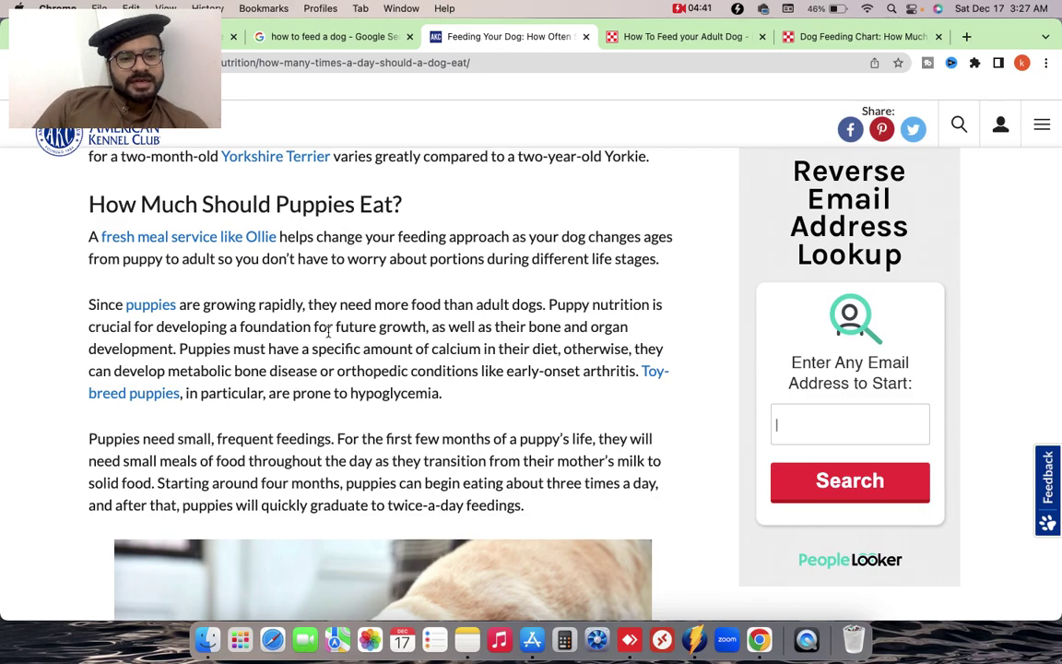
scroll(329, 325, down, 12)
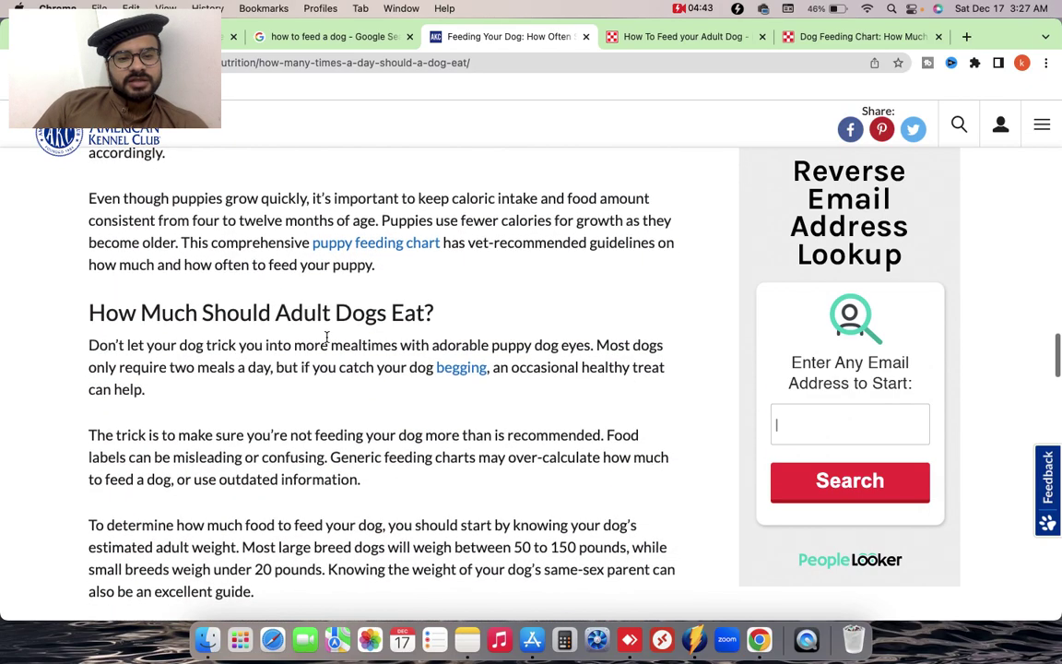
scroll(326, 337, down, 2)
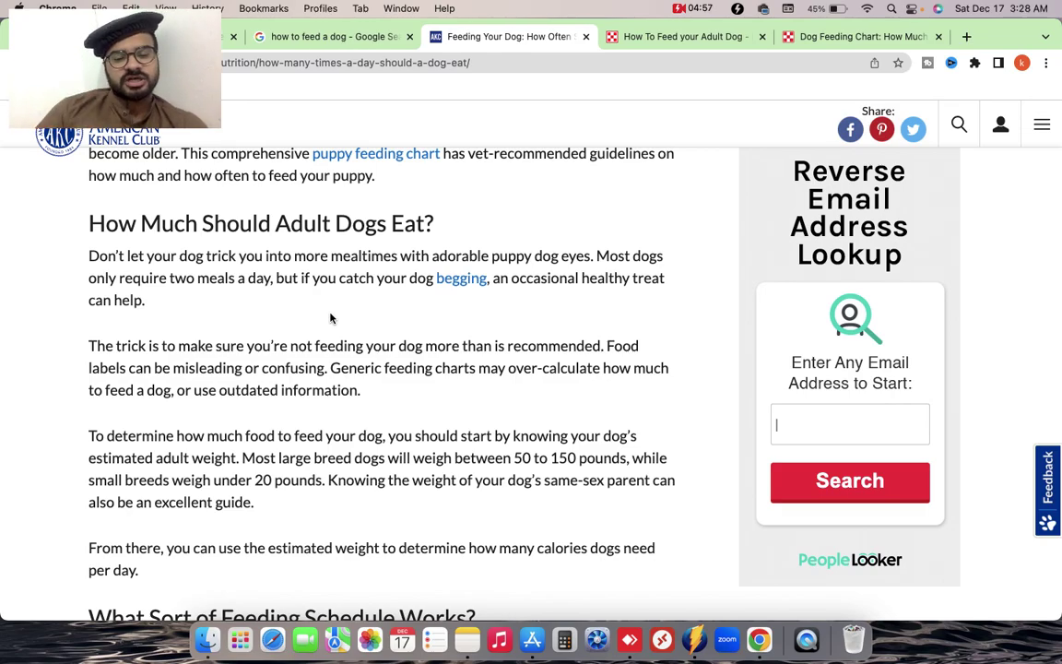
scroll(330, 318, down, 10)
scroll(330, 318, up, 10)
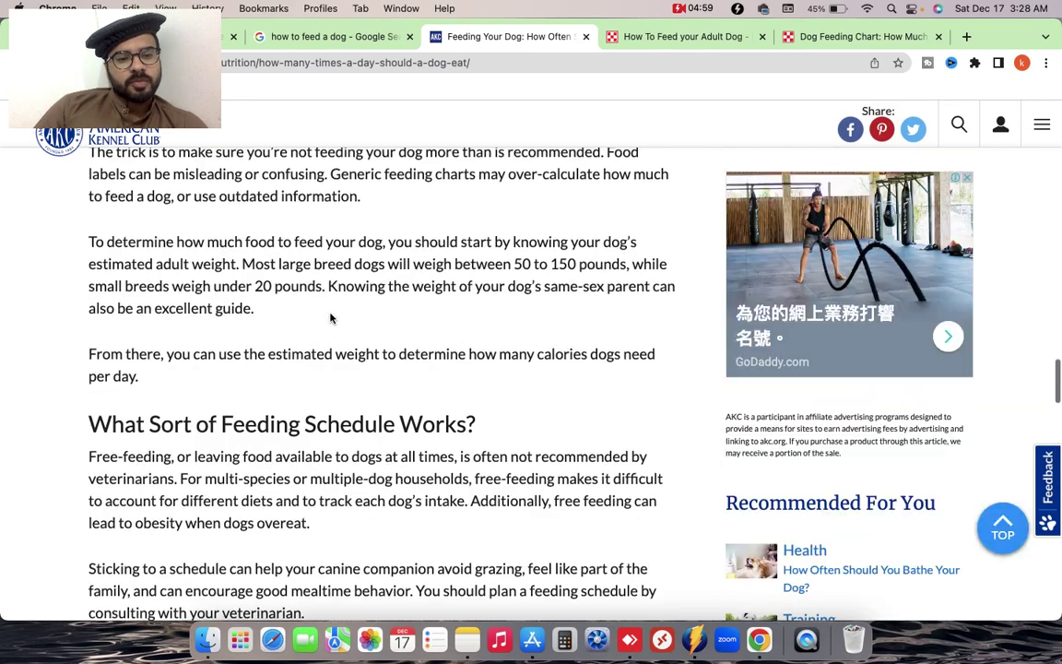
scroll(330, 317, down, 10)
drag(459, 346, 347, 170)
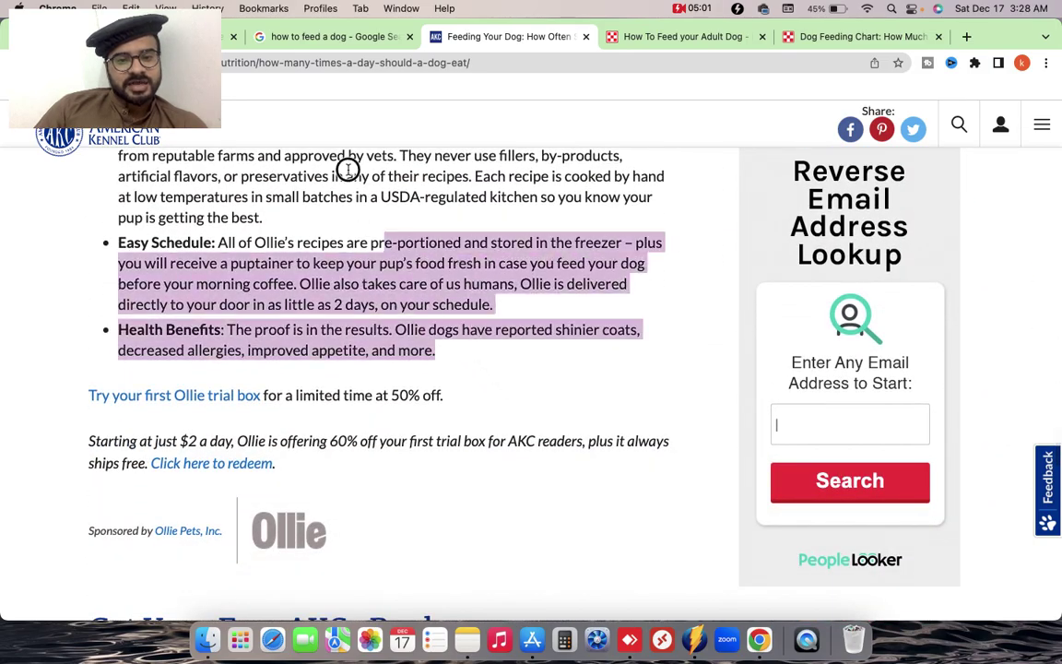
scroll(347, 169, up, 10)
scroll(213, 553, down, 10)
scroll(152, 429, up, 2)
scroll(152, 430, up, 1)
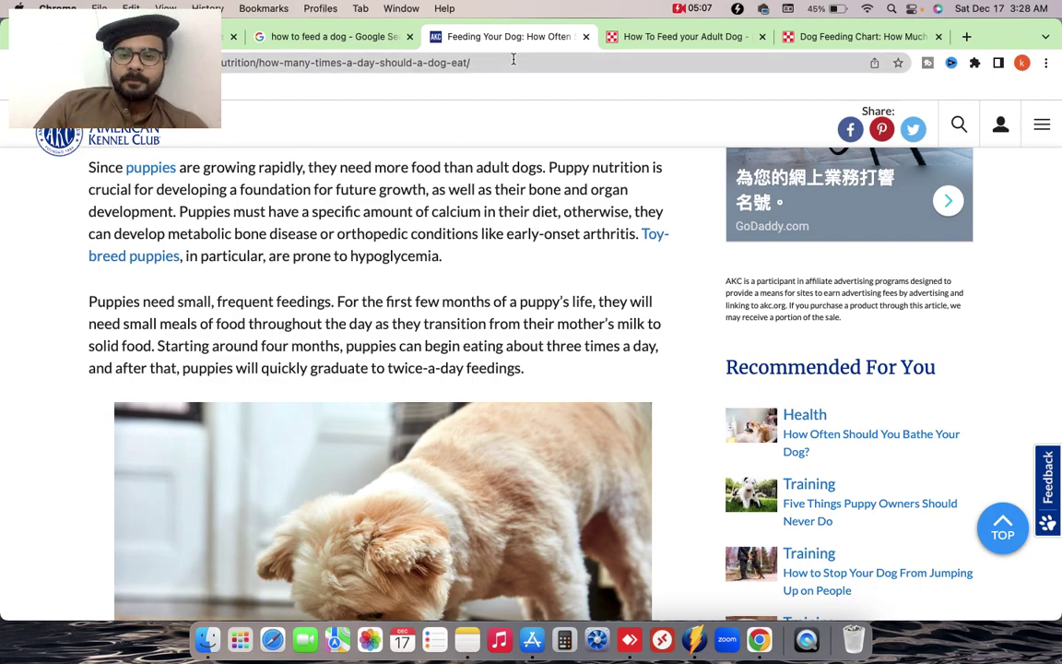
- Close the American Kennel Club tab and both Purina article tabs, and return to the Google results for the main keyword
click(585, 37)
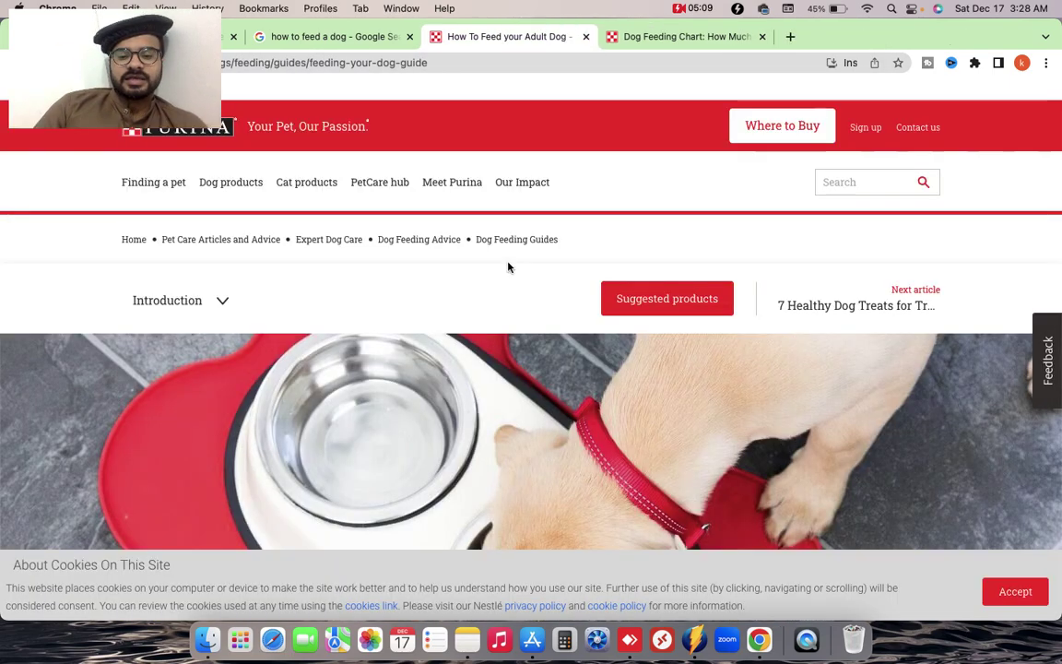
click(586, 37)
click(583, 37)
scroll(384, 128, up, 10)
scroll(365, 277, up, 5)
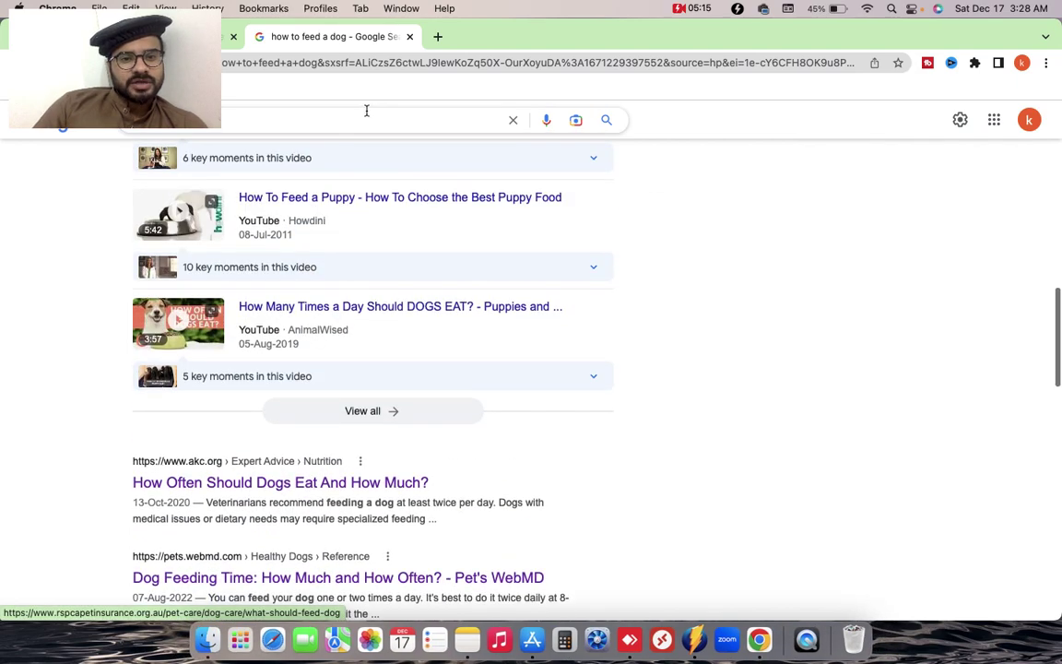
- Add a * wildcard to the "how to feed a dog" query and compare Google's suggestions as the wording varies
click(367, 111)
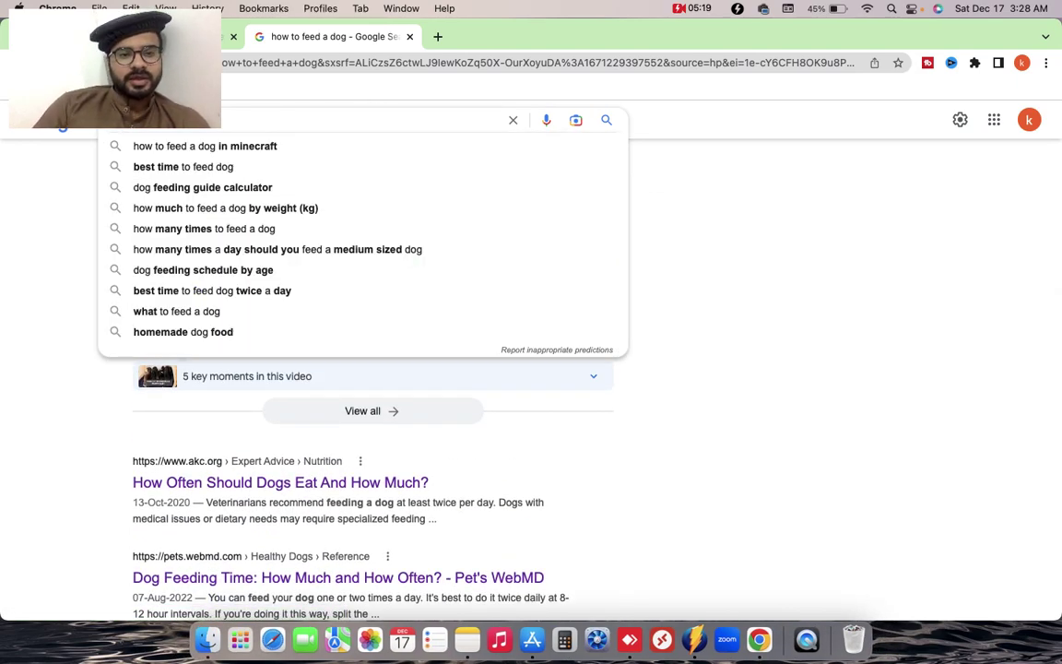
text(*)
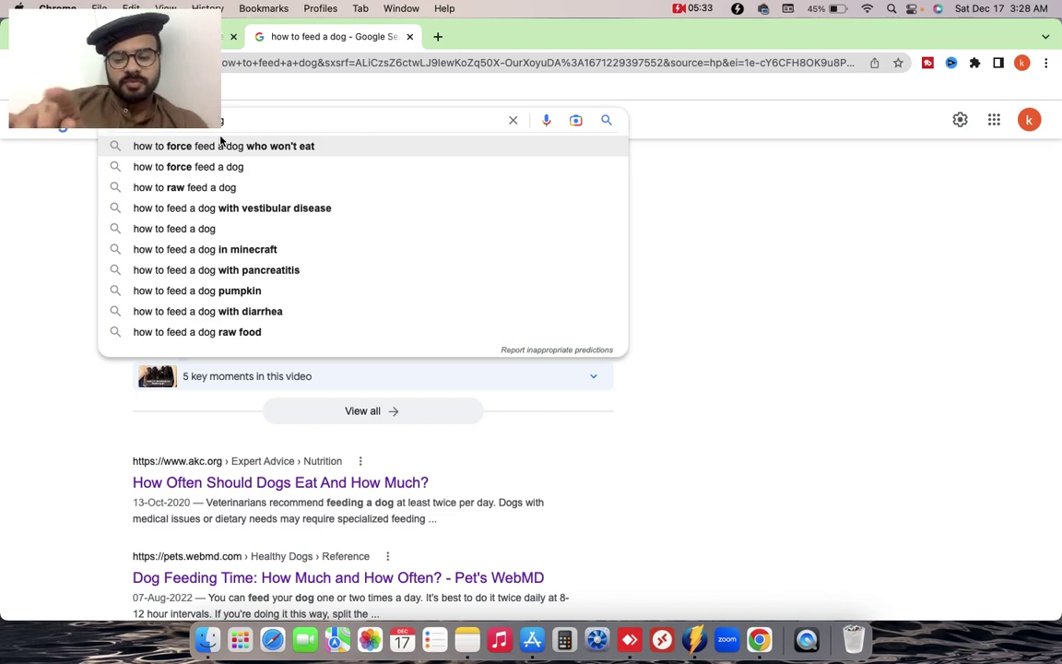
key(BackSpace)
key(BackSpace)
key(BackSpace)
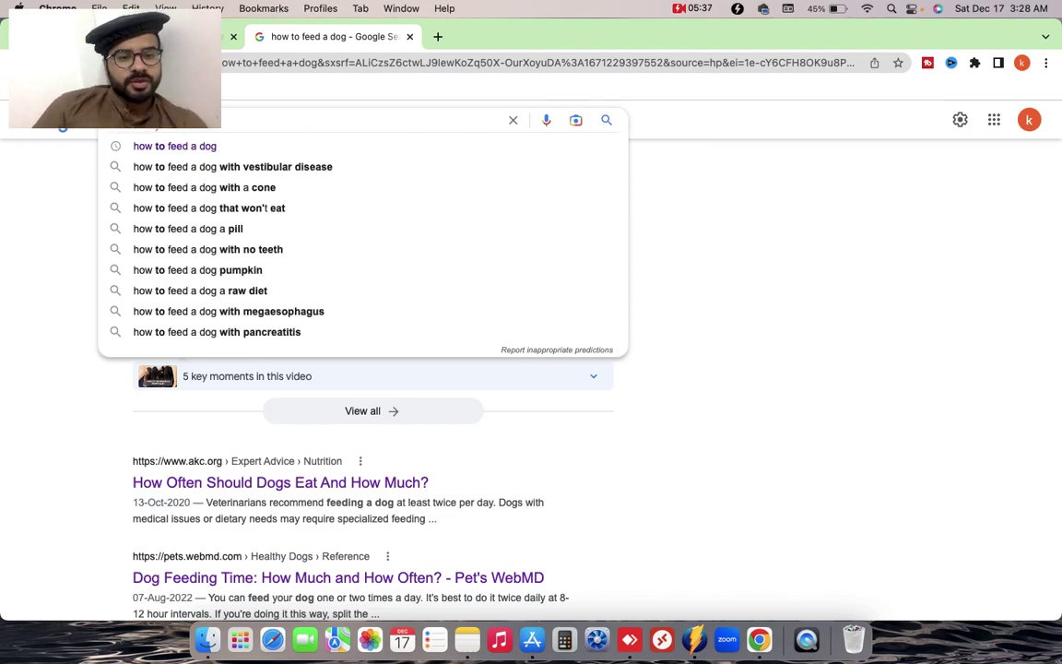
key(BackSpace)
key(BackSpace)
key(BackSpace)
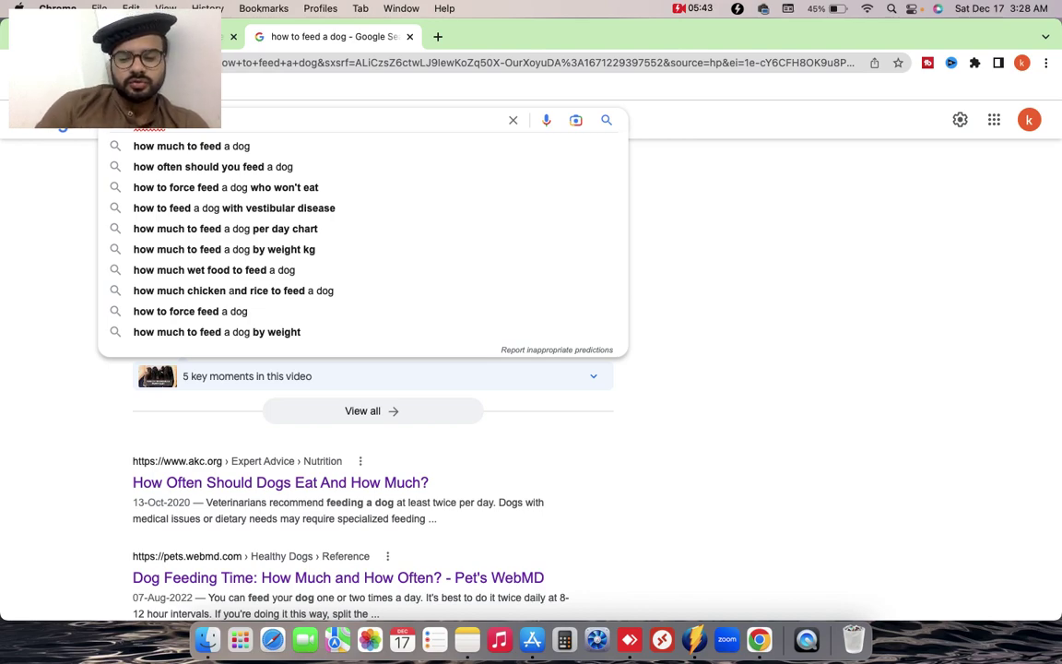
key(BackSpace)
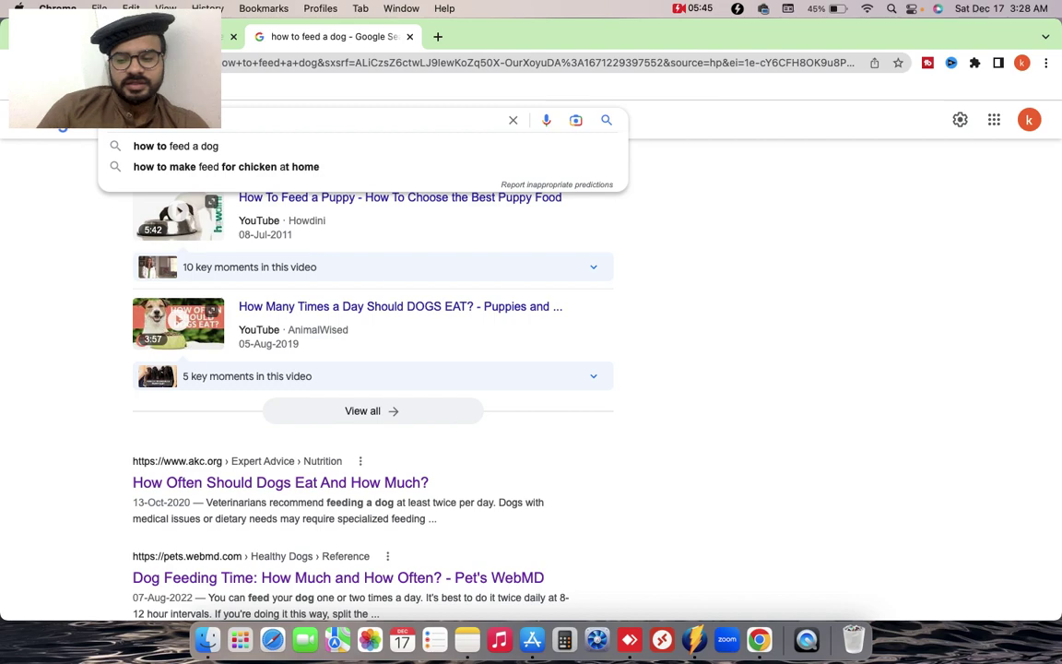
key(BackSpace)
key(BackSpace)
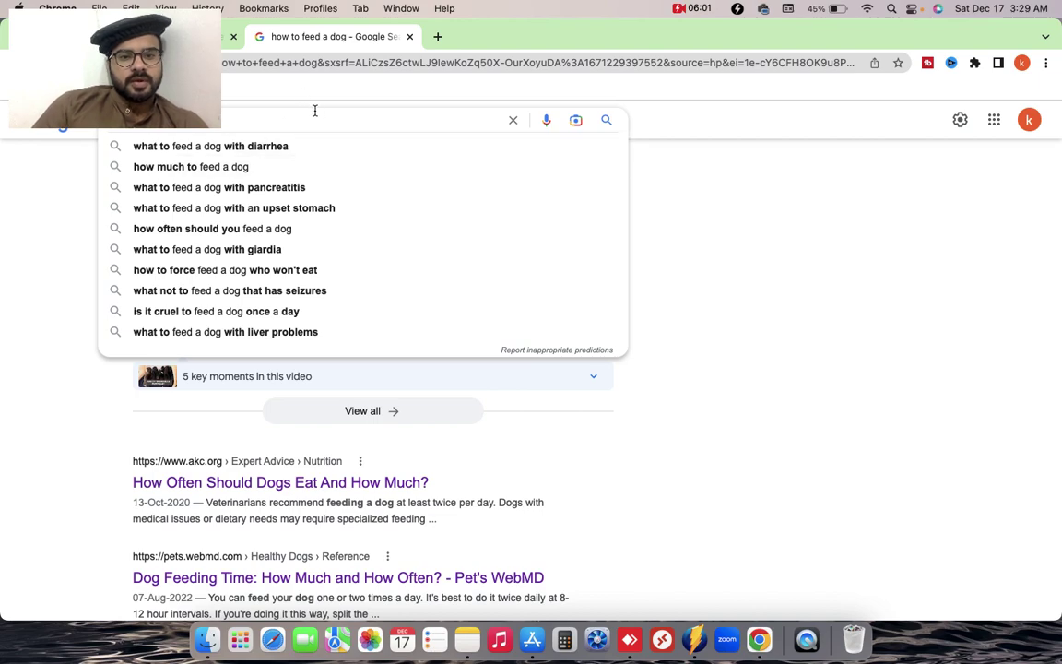
- Clear the varied query, enter "how to feed a dog" in the search box again, and close its suggestion list
click(283, 100)
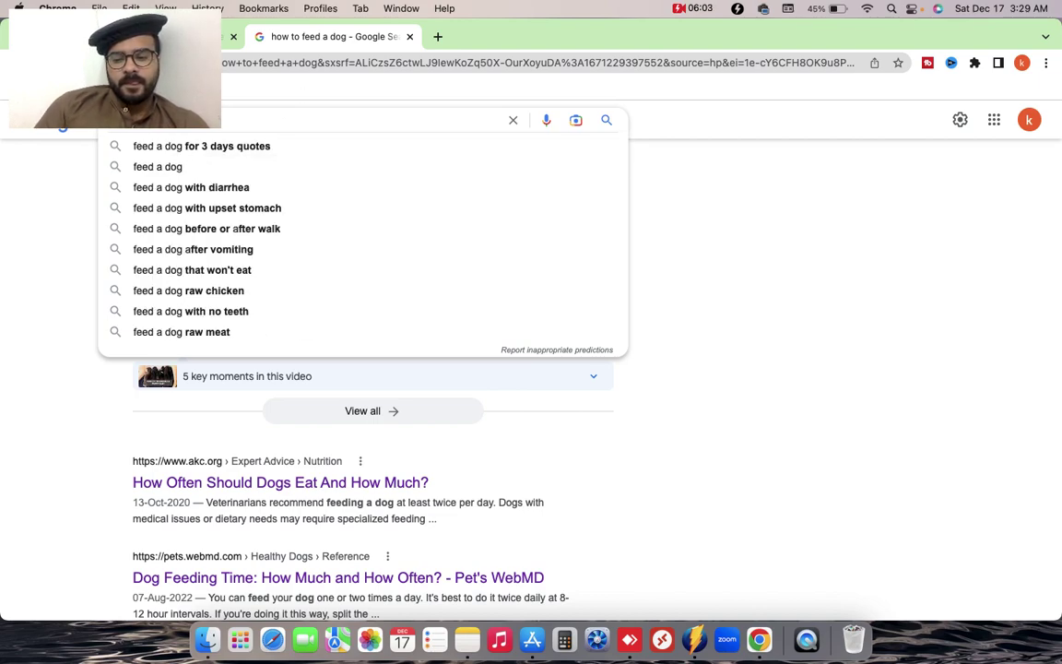
key(BackSpace)
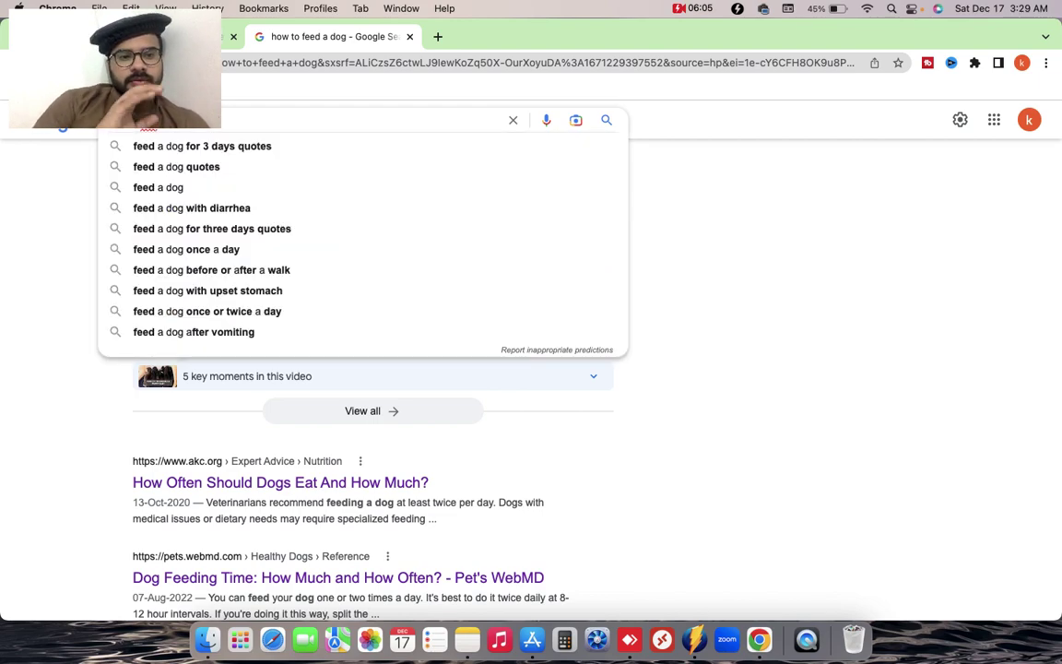
key(BackSpace)
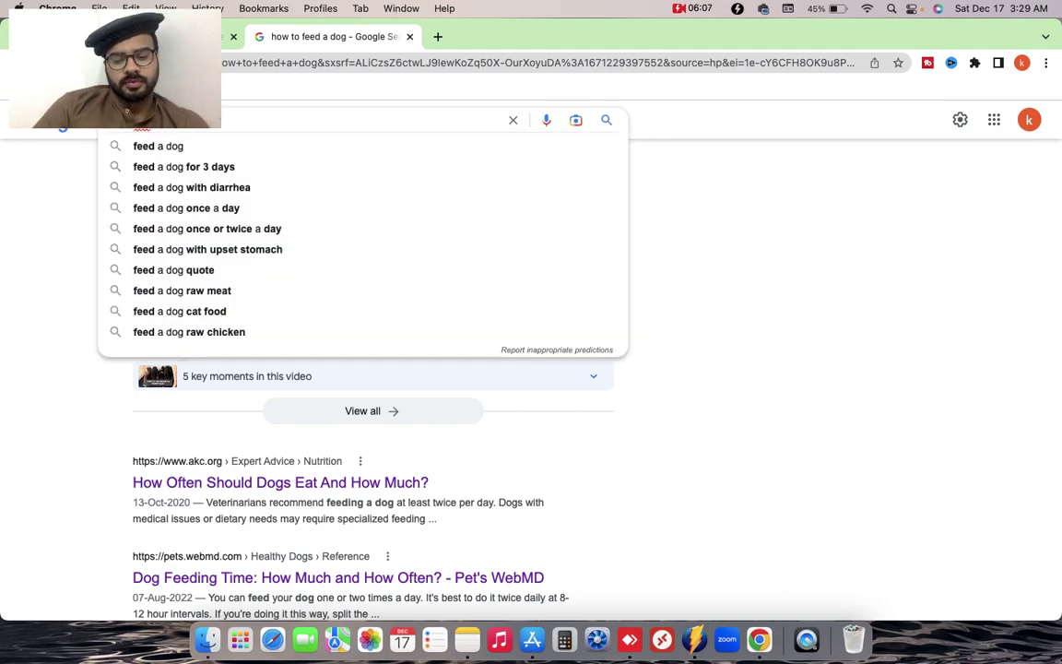
key(BackSpace)
text(how to fe)
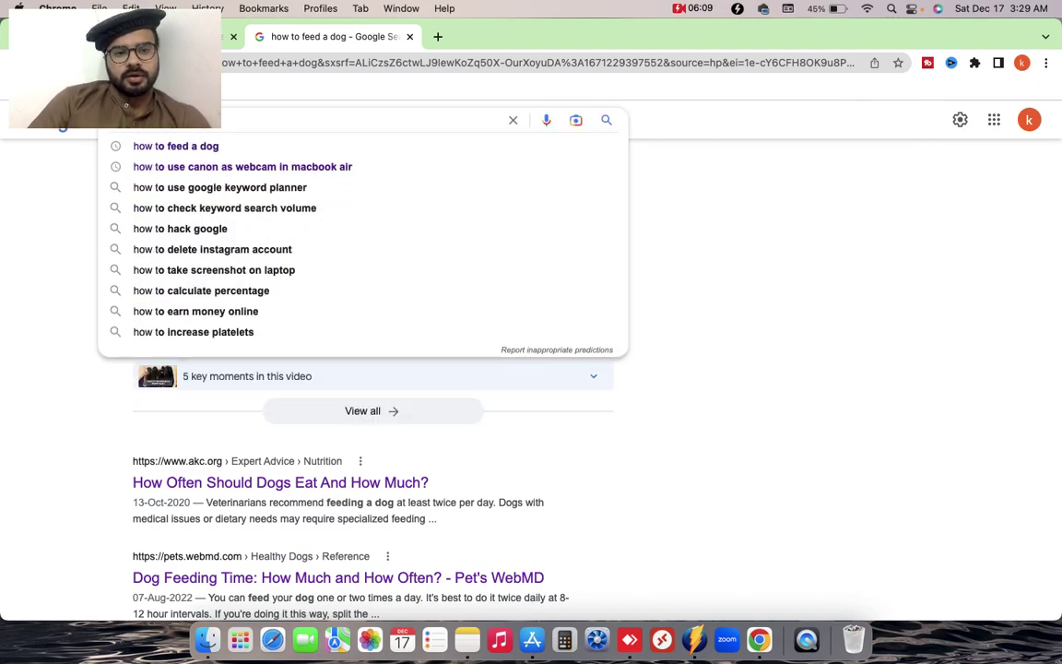
text(ed a dog)
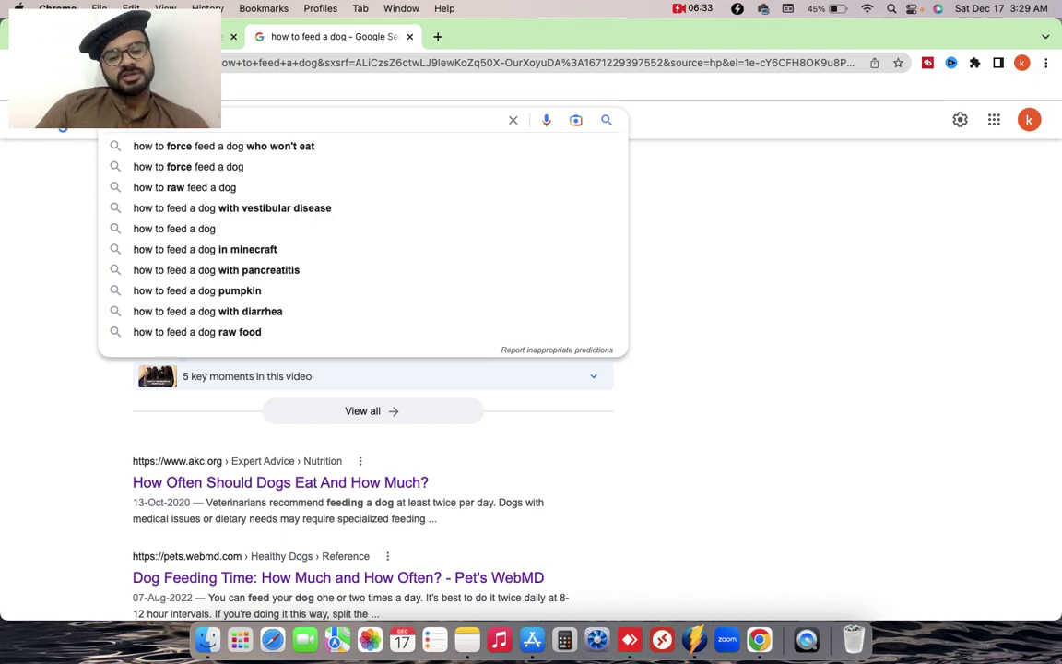
click(36, 343)
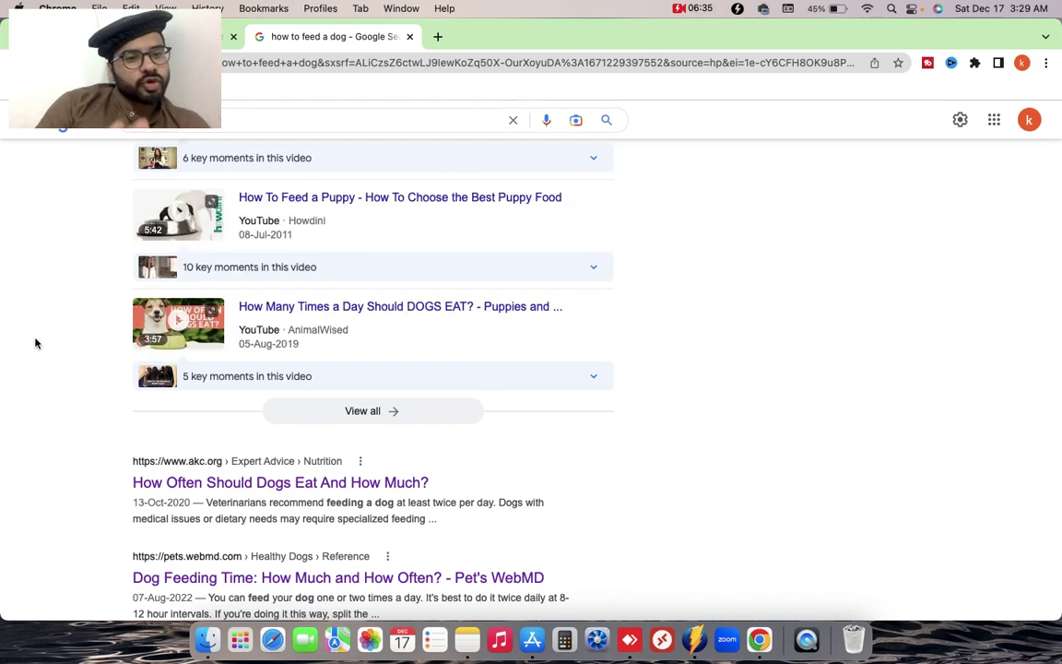
- Review the related searches and other results on the page, and bring up the search suggestions for the keyword again
scroll(35, 343, down, 3)
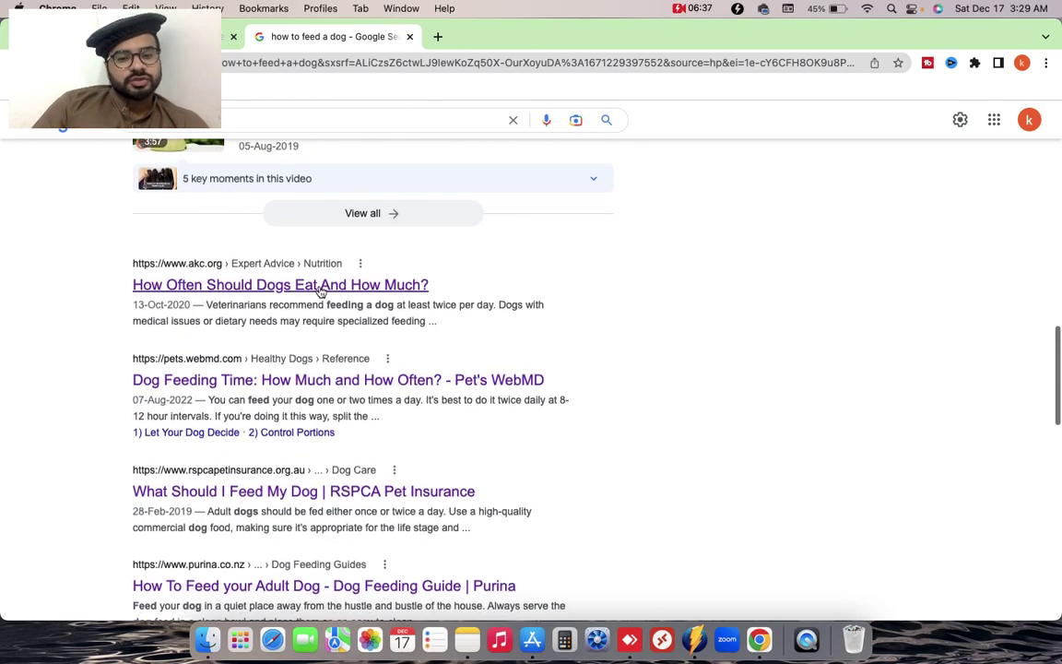
scroll(271, 332, down, 10)
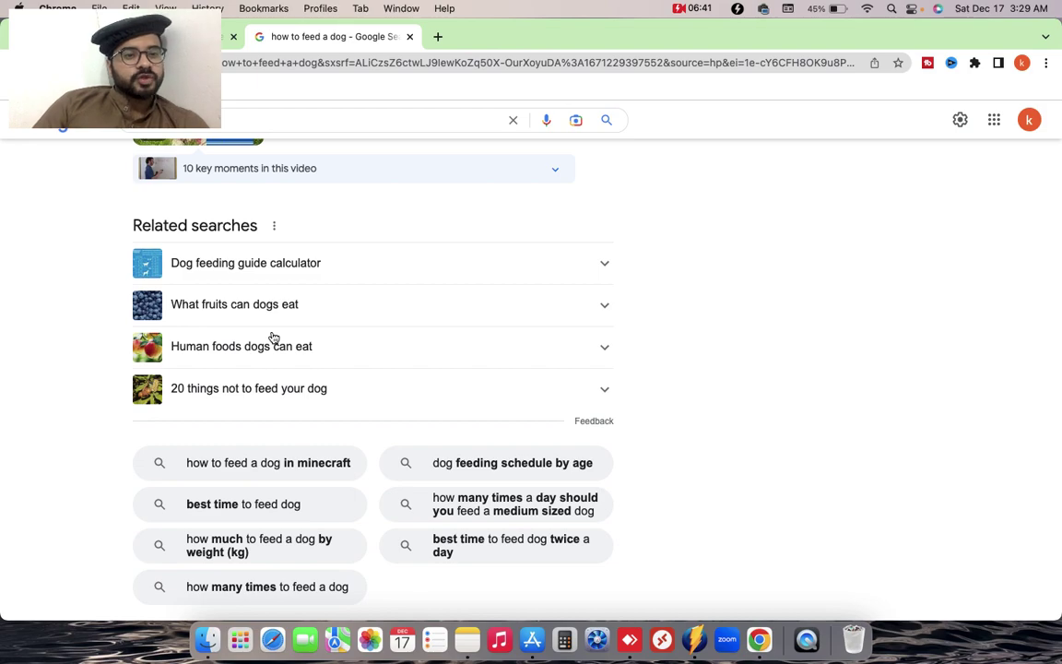
scroll(273, 336, up, 3)
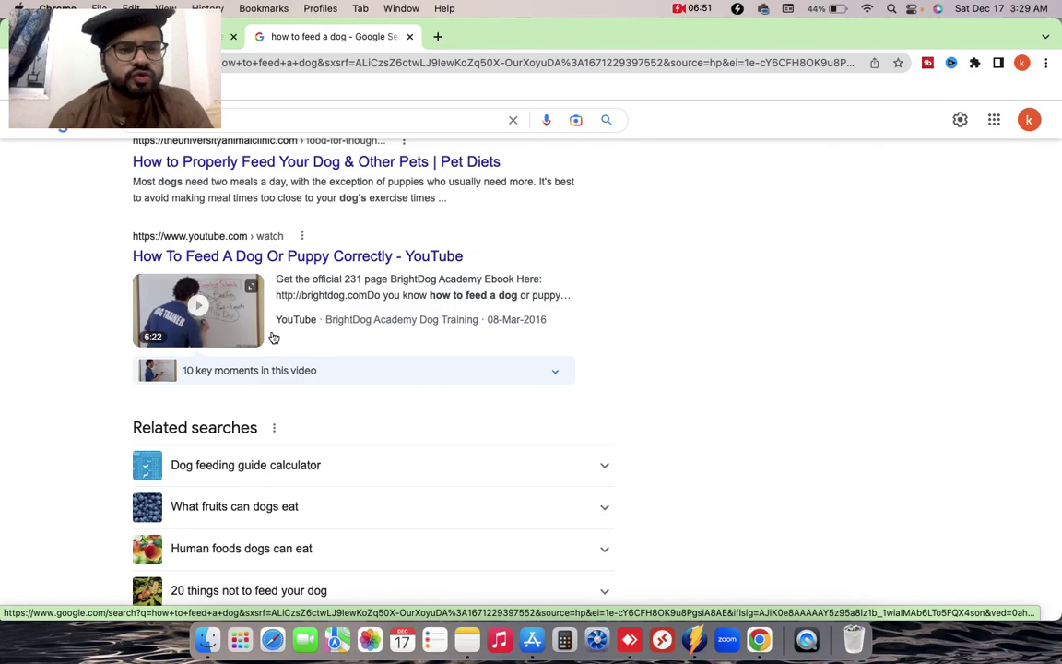
scroll(272, 338, down, 4)
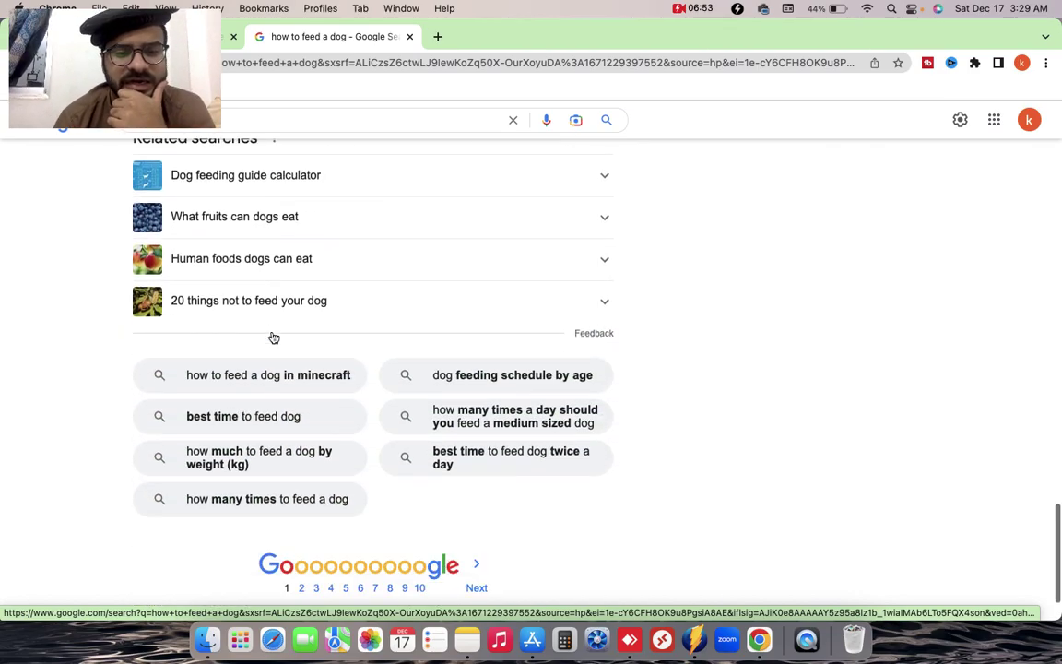
scroll(294, 279, up, 8)
scroll(294, 279, up, 5)
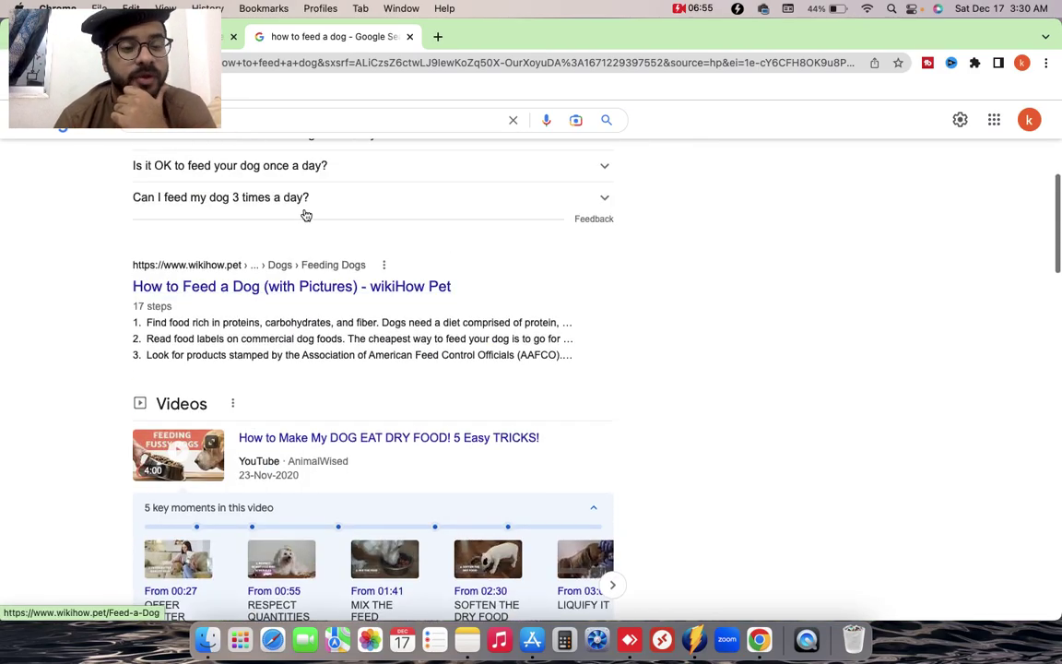
click(333, 119)
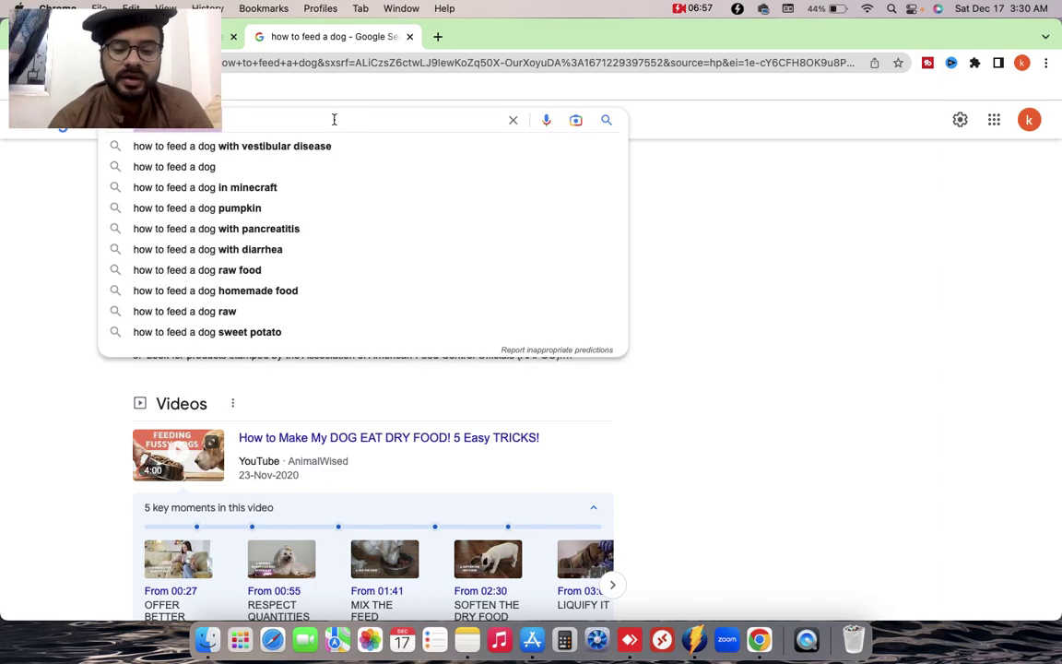
- Search Google for "google adword", open the Google Ads site from the results, and enter the Google Ads account
text(google adwords)
key(Return)
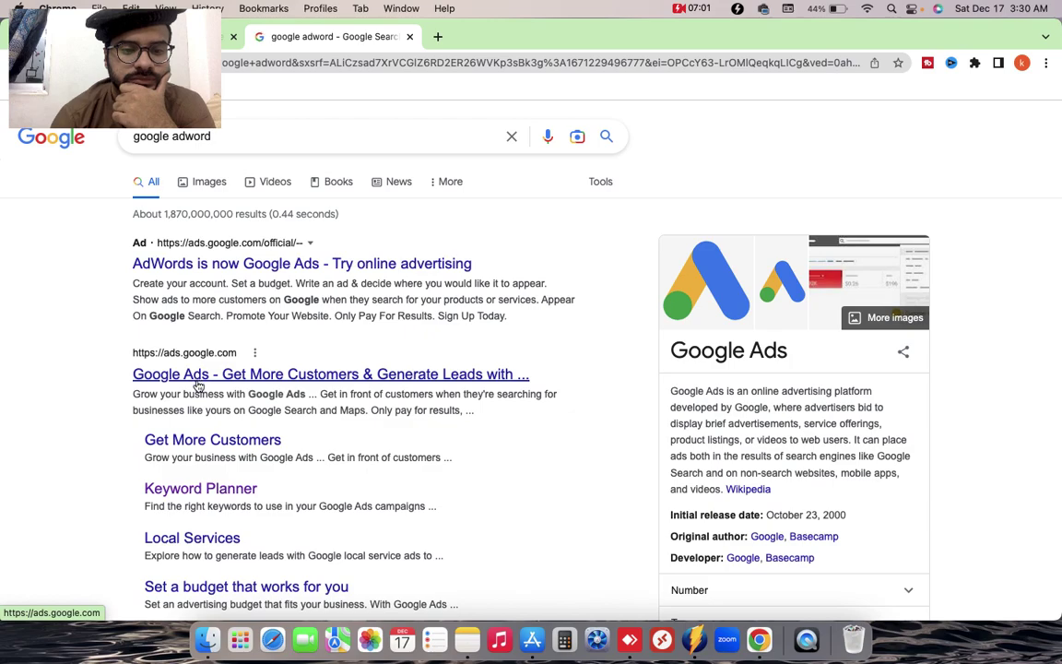
click(198, 376)
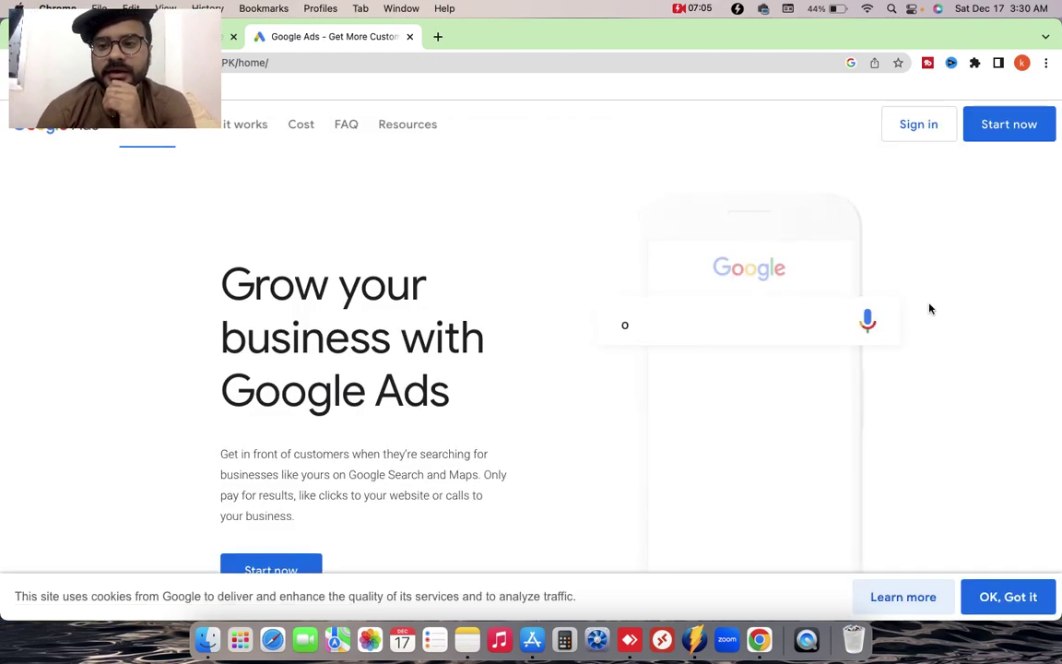
click(1019, 136)
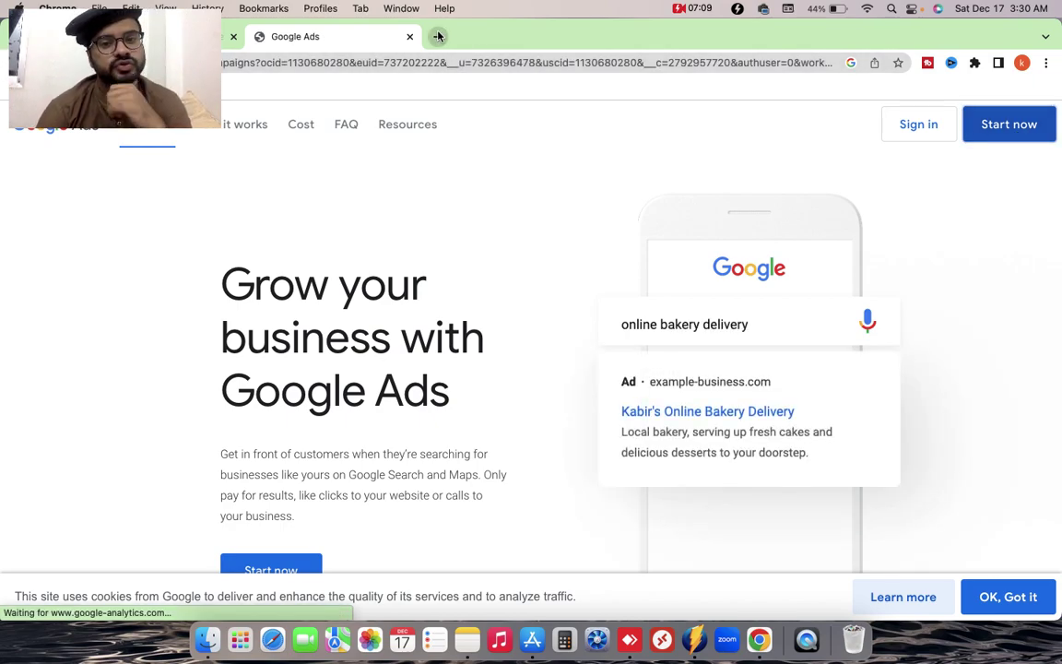
- Open Ubersuggest in a new tab and search it for "how to feed a dog" in English / United States
click(435, 36)
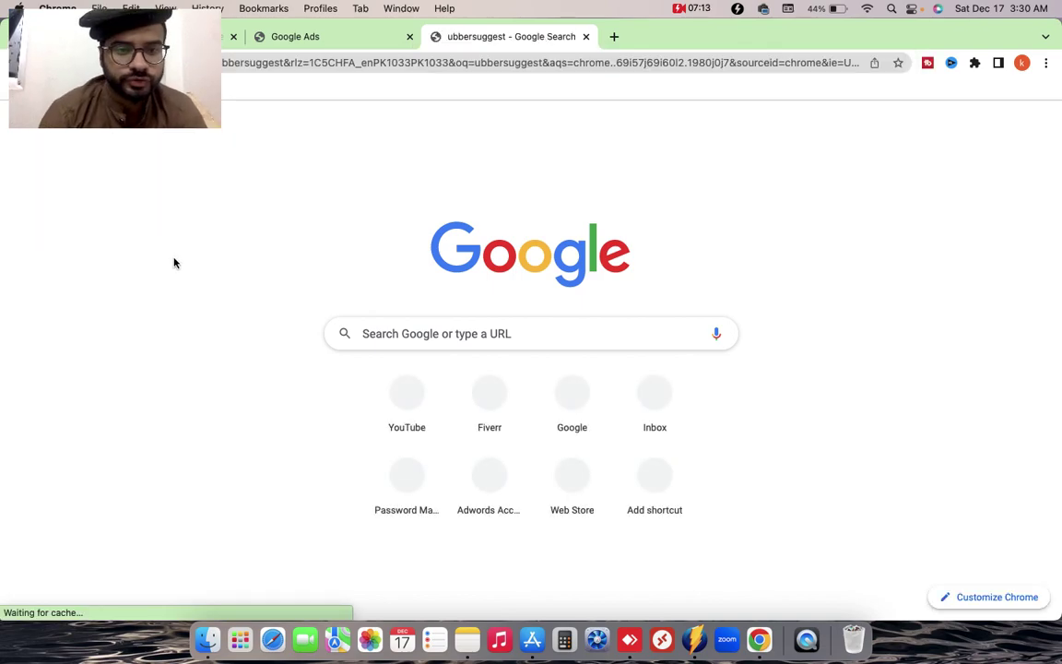
click(241, 323)
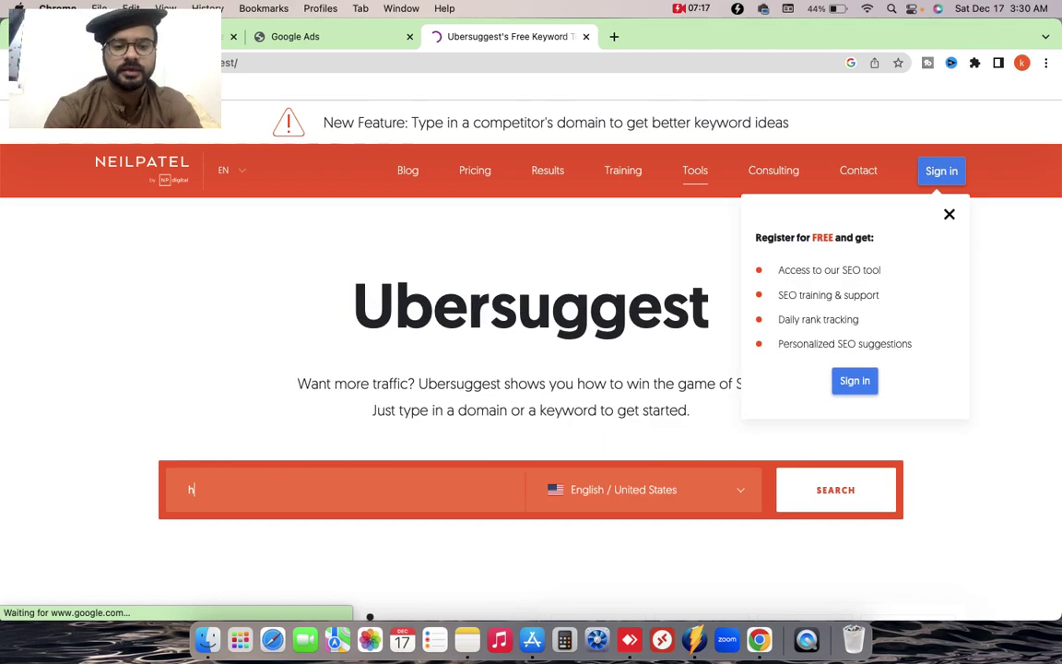
text(ho)
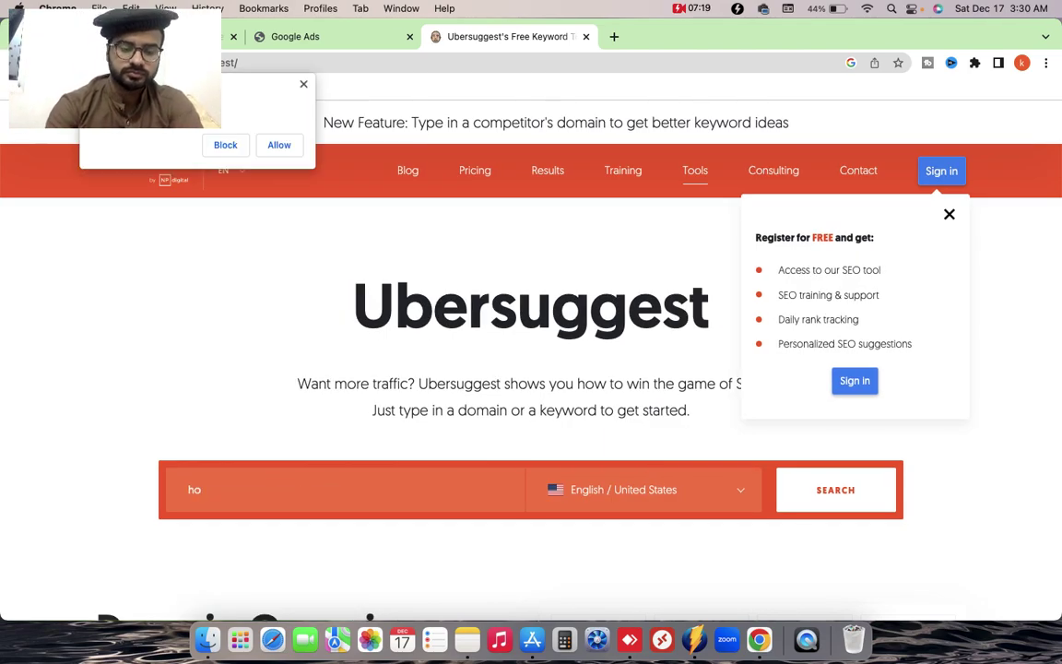
text(ow to)
key(BackSpace)
key(BackSpace)
key(BackSpace)
key(BackSpace)
key(BackSpace)
key(BackSpace)
key(BackSpace)
key(BackSpace)
text(how t)
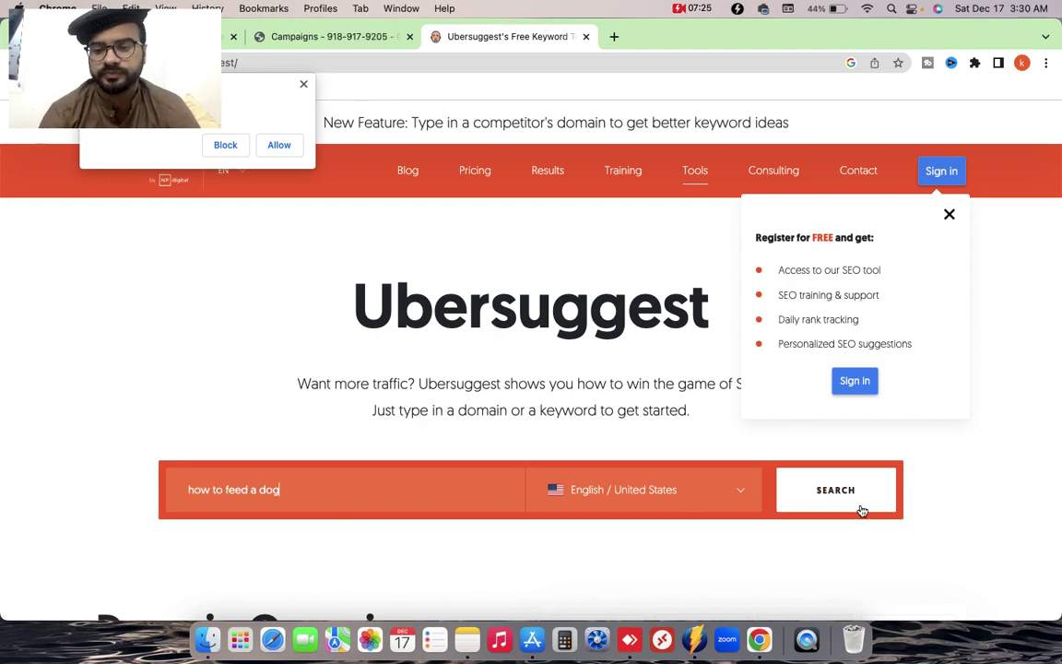
click(819, 472)
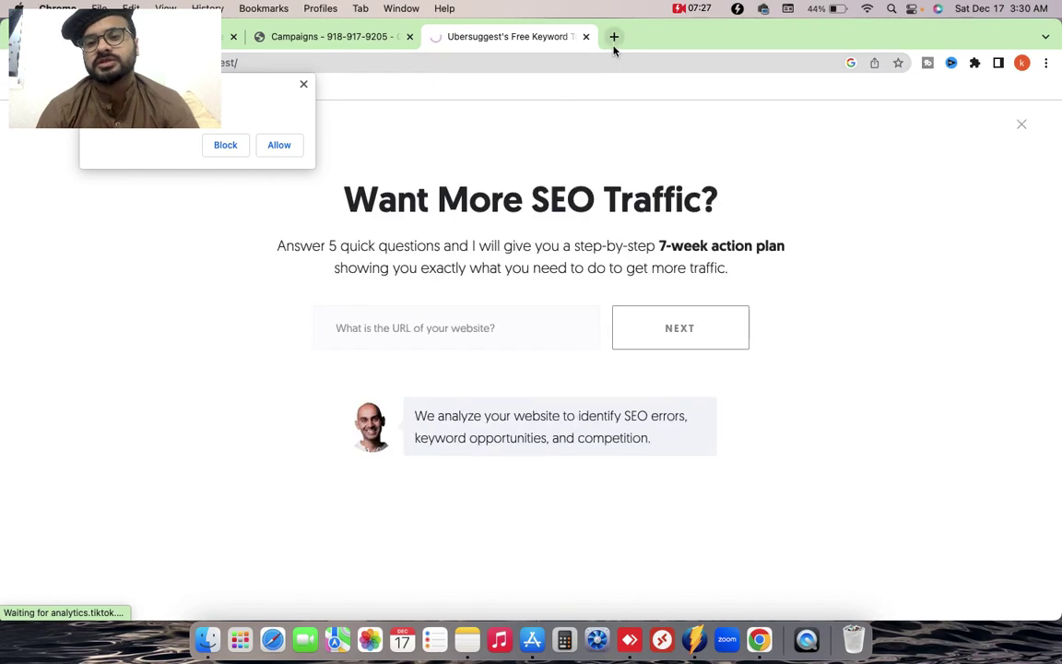
- Search Google for "free keyword research" in a new tab
click(614, 38)
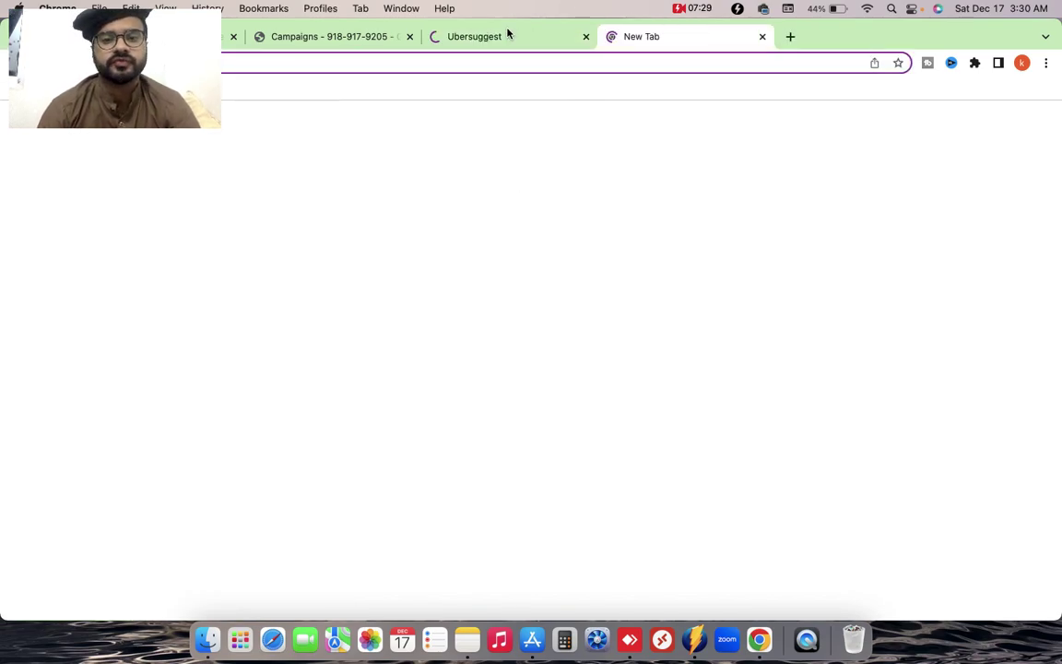
text(free)
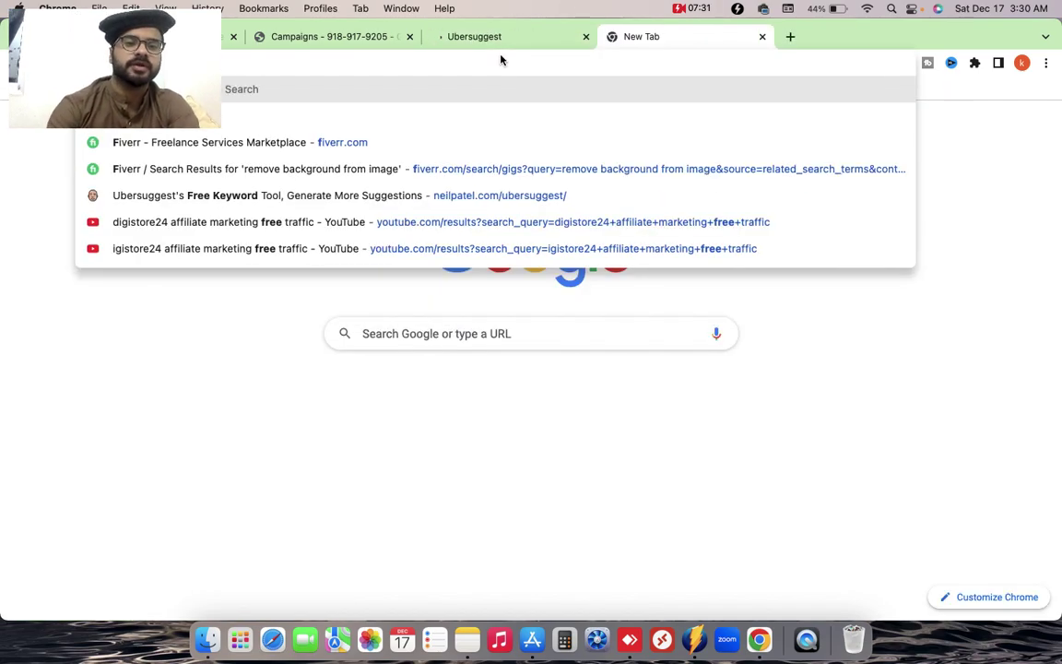
key(Return)
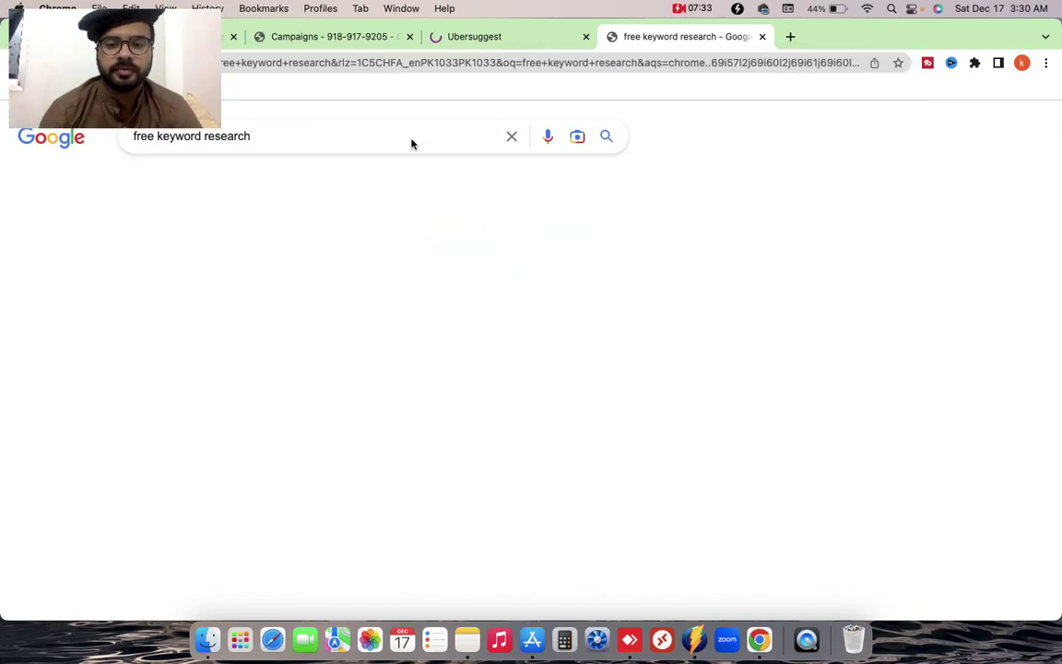
- Open the WordStream, Ahrefs, Moz, Wordtracker and Keyword Tool results in separate background tabs
scroll(313, 368, down, 1)
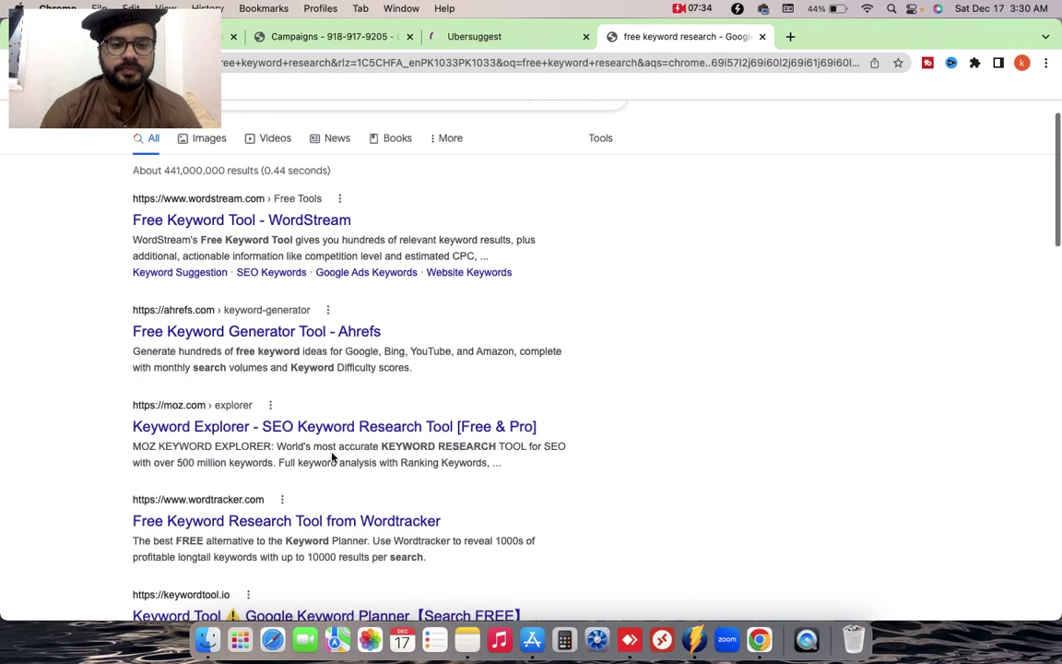
super+click(285, 219)
scroll(298, 225, down, 1)
scroll(277, 258, down, 2)
scroll(258, 286, up, 1)
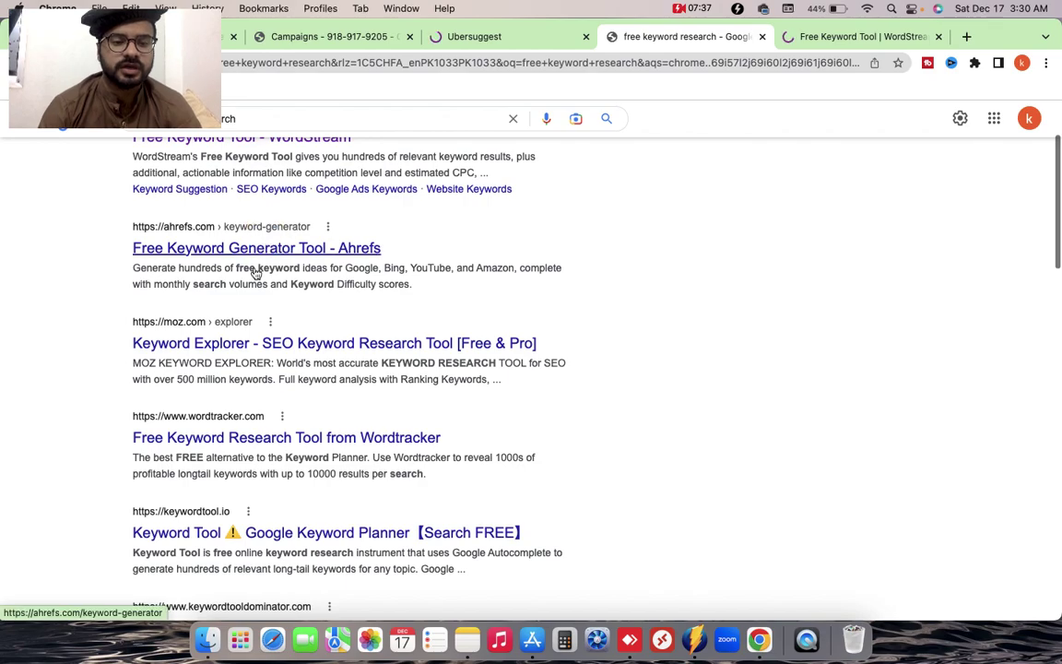
super+click(240, 247)
super+click(241, 343)
scroll(221, 351, down, 2)
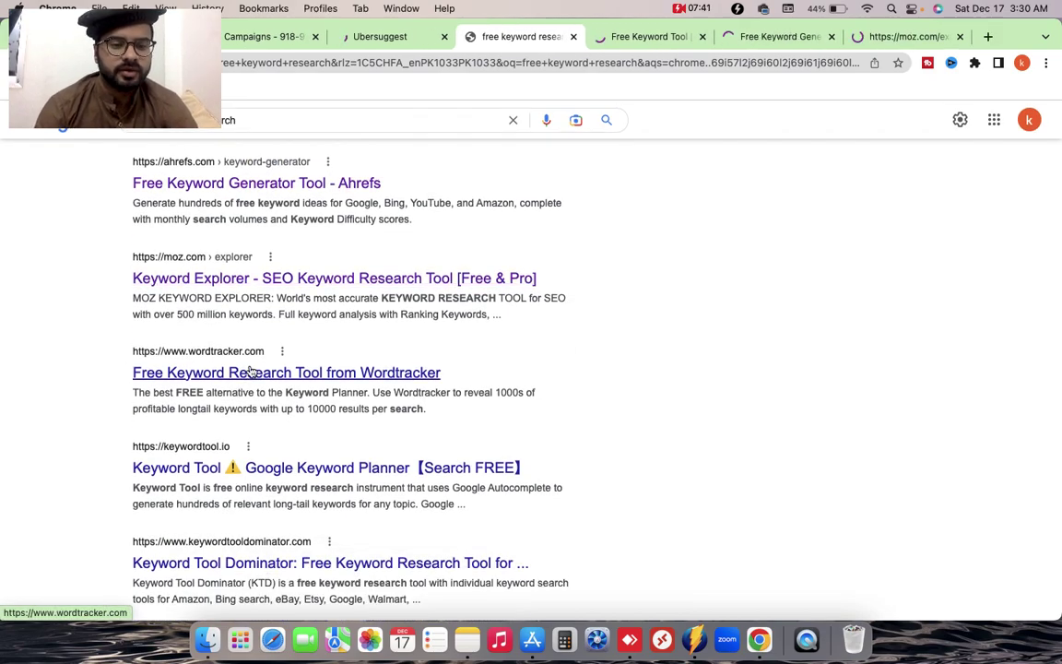
super+click(251, 370)
scroll(277, 396, down, 2)
super+click(257, 505)
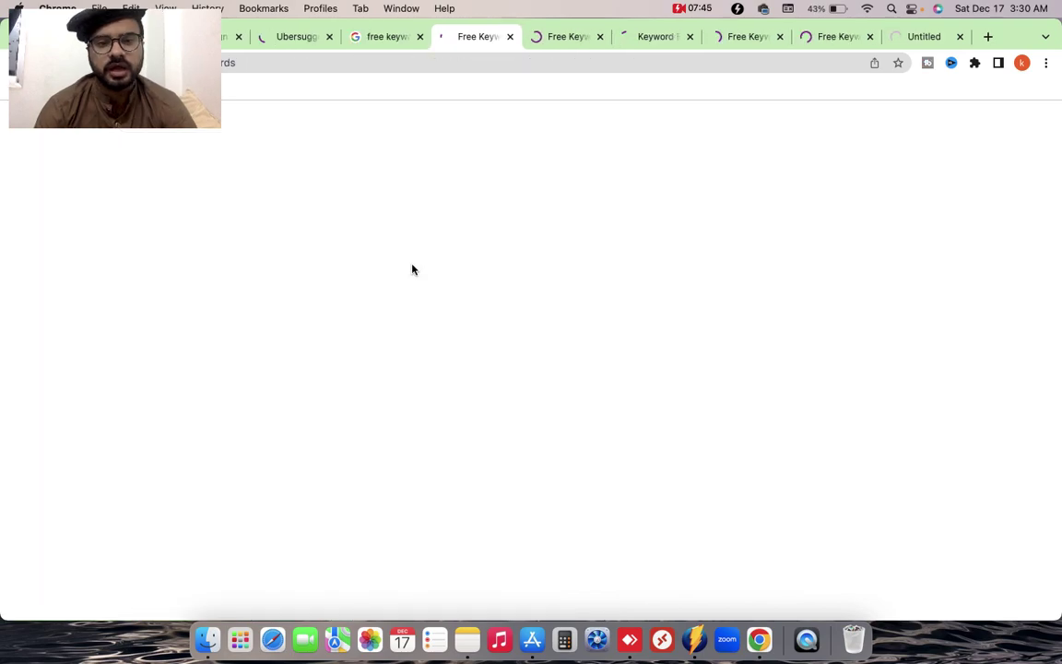
- Return to Ubersuggest and pass its image verification by requesting a new challenge and selecting the three bicycle images
click(279, 36)
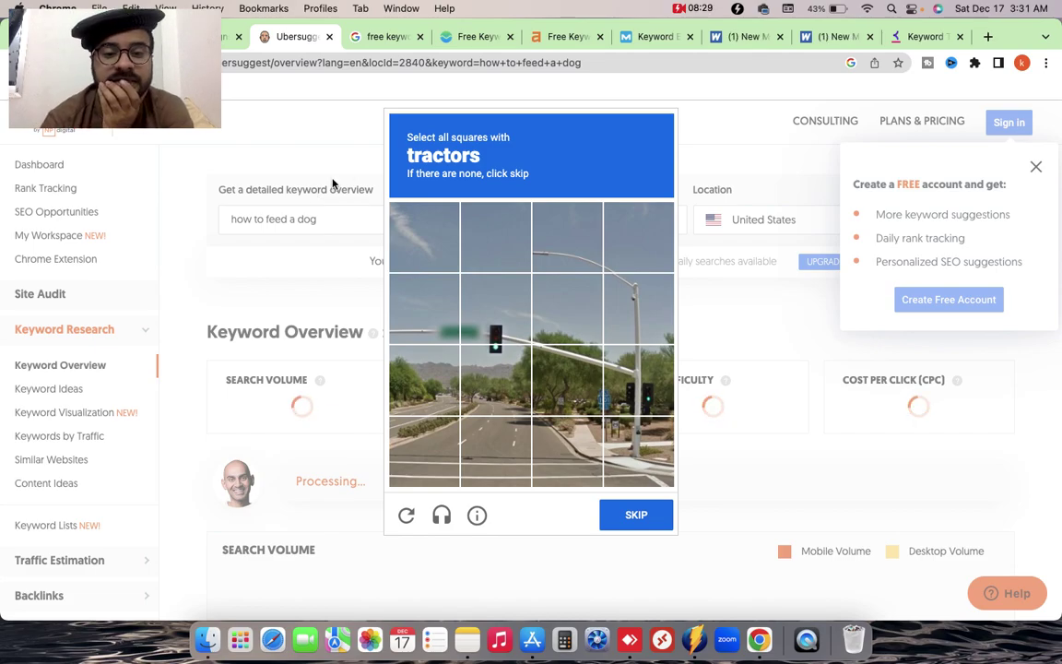
click(407, 515)
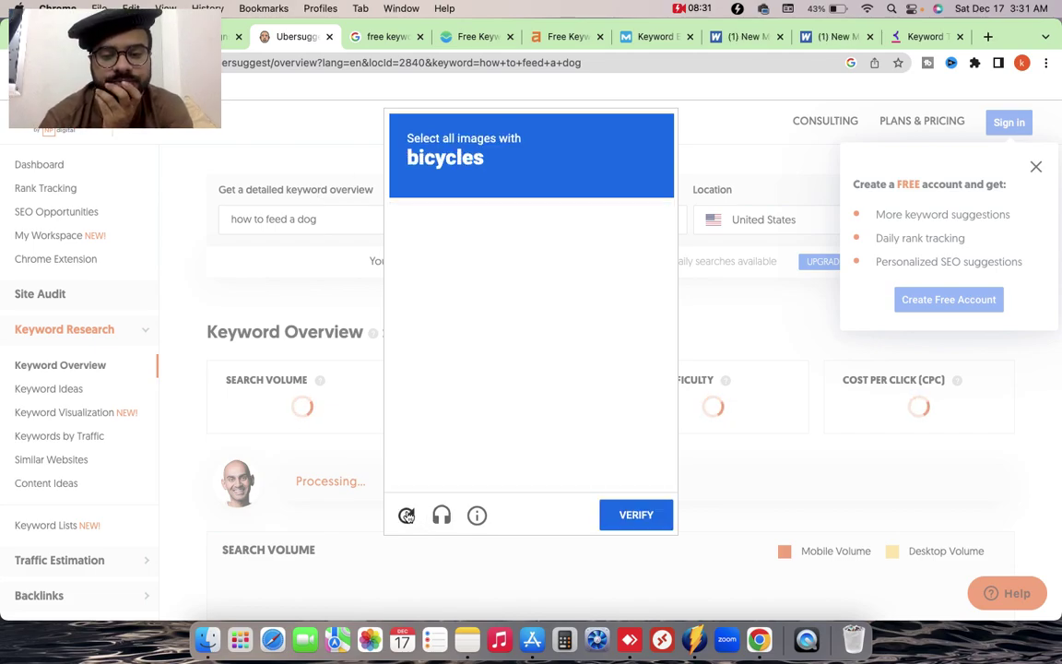
click(449, 330)
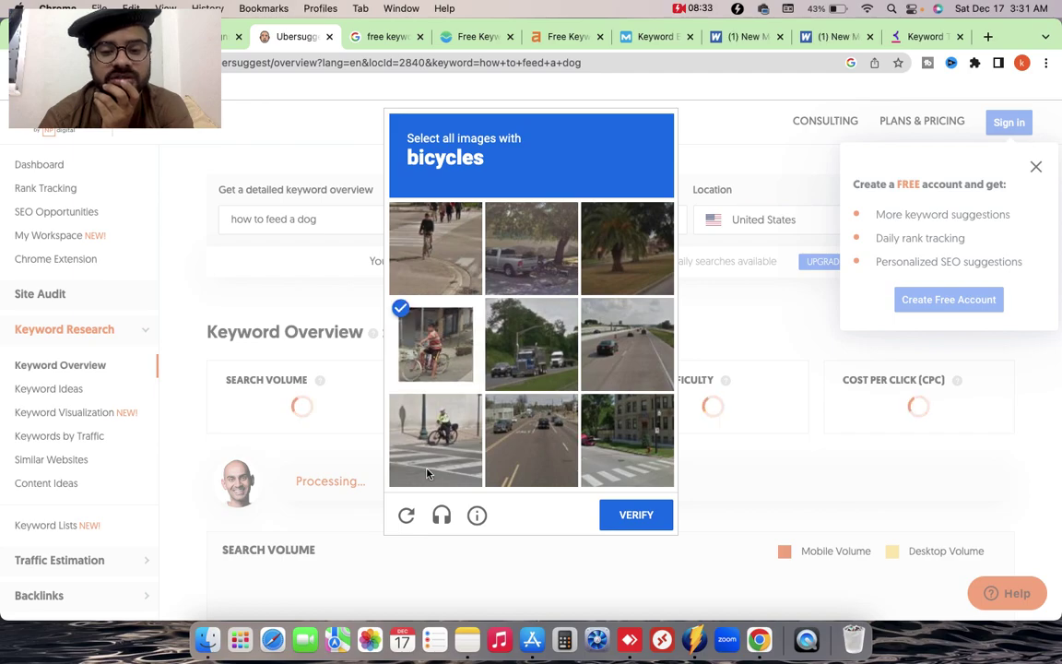
click(432, 432)
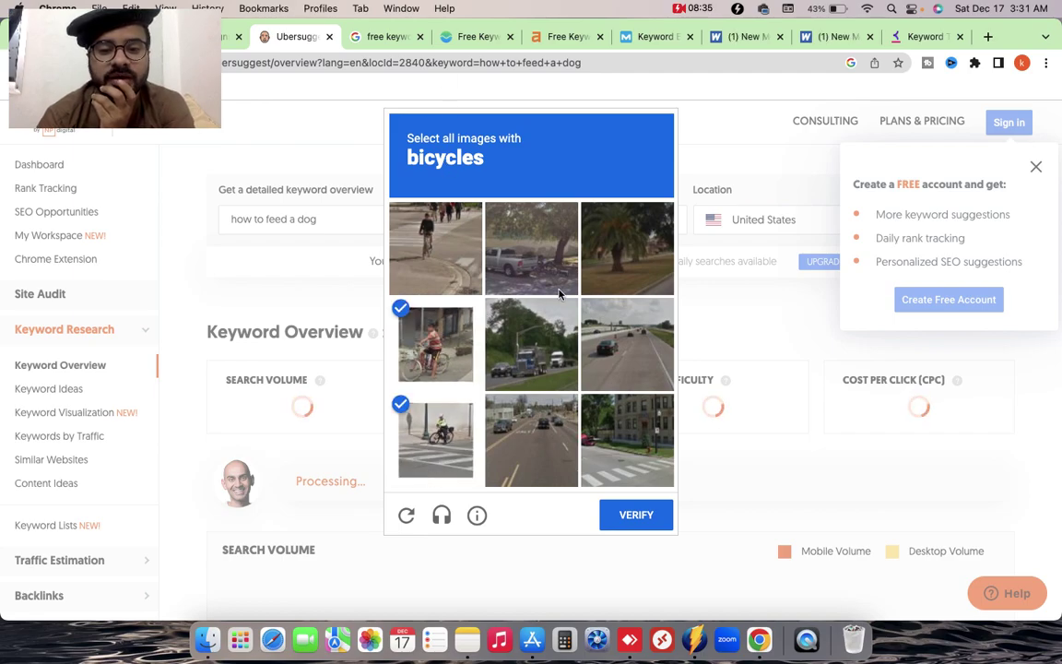
click(430, 244)
click(628, 517)
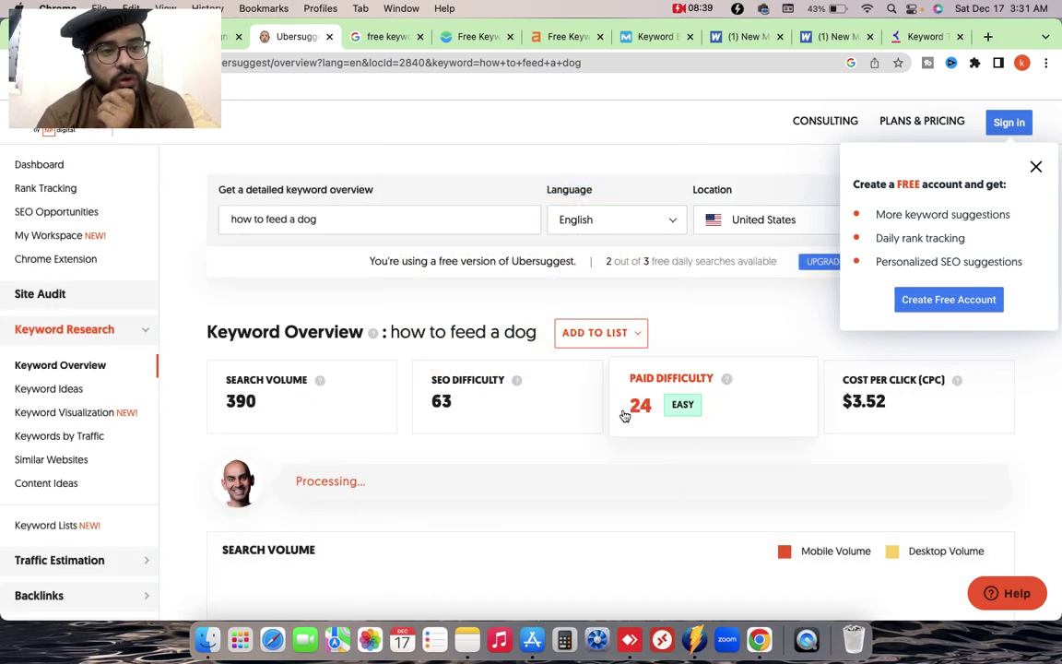
- Review the Ubersuggest overview for the keyword, including search volume and suggestions, and open its Keyword Ideas page
scroll(511, 419, down, 3)
scroll(499, 435, down, 10)
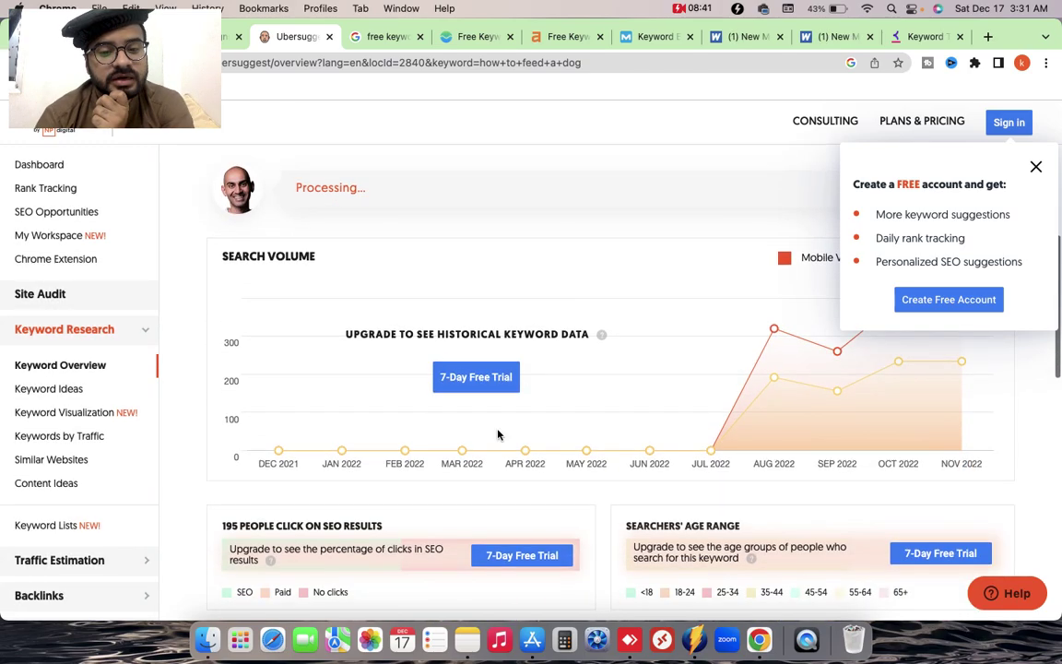
scroll(498, 435, down, 1)
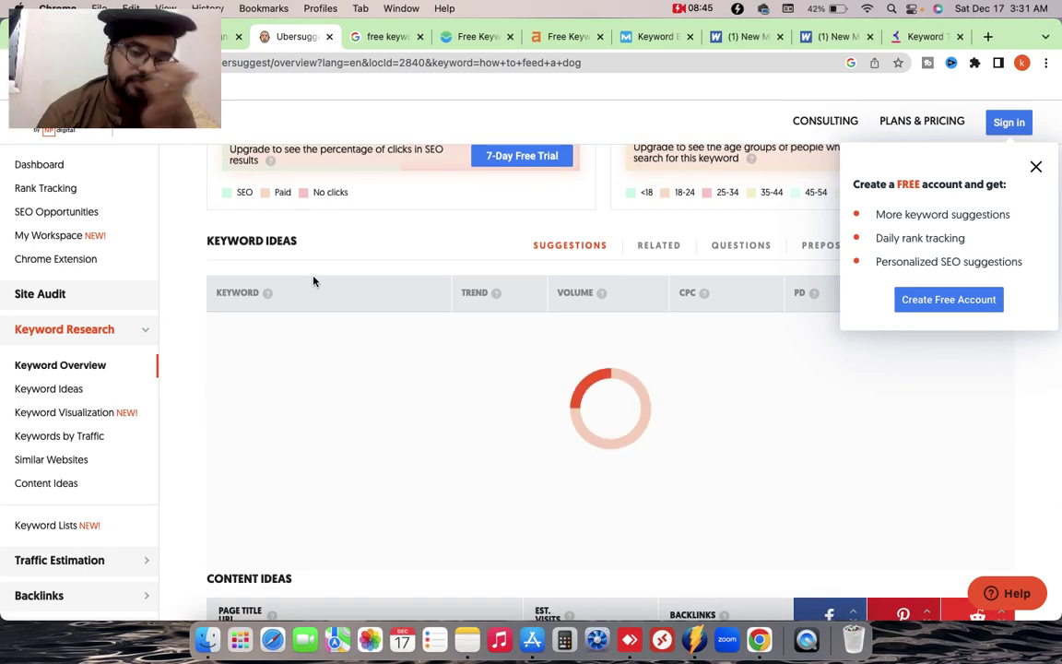
scroll(313, 279, up, 5)
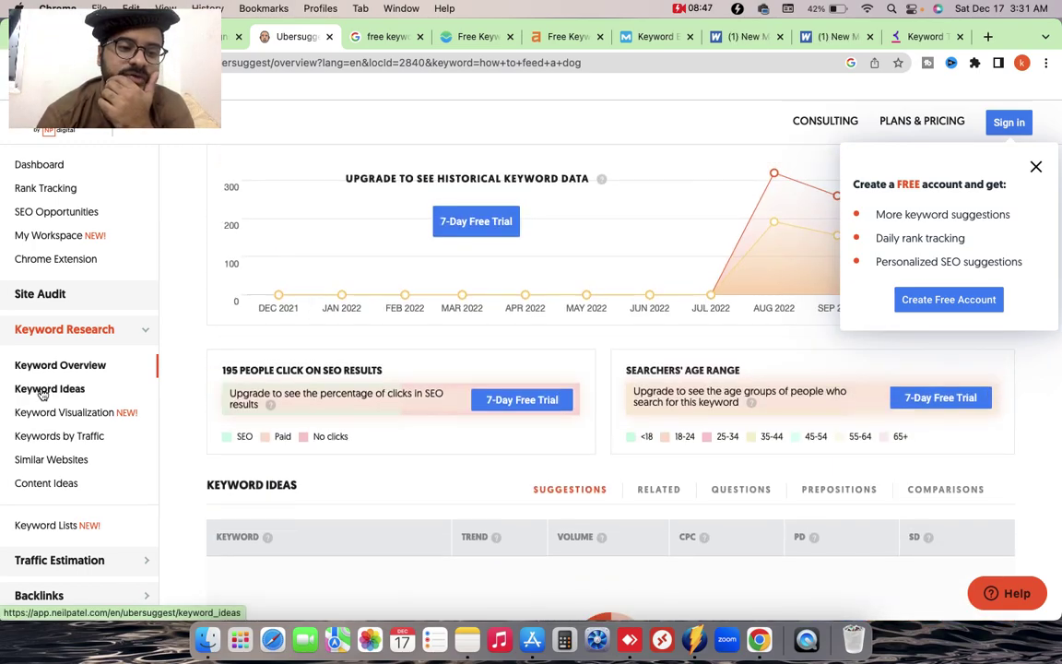
click(46, 389)
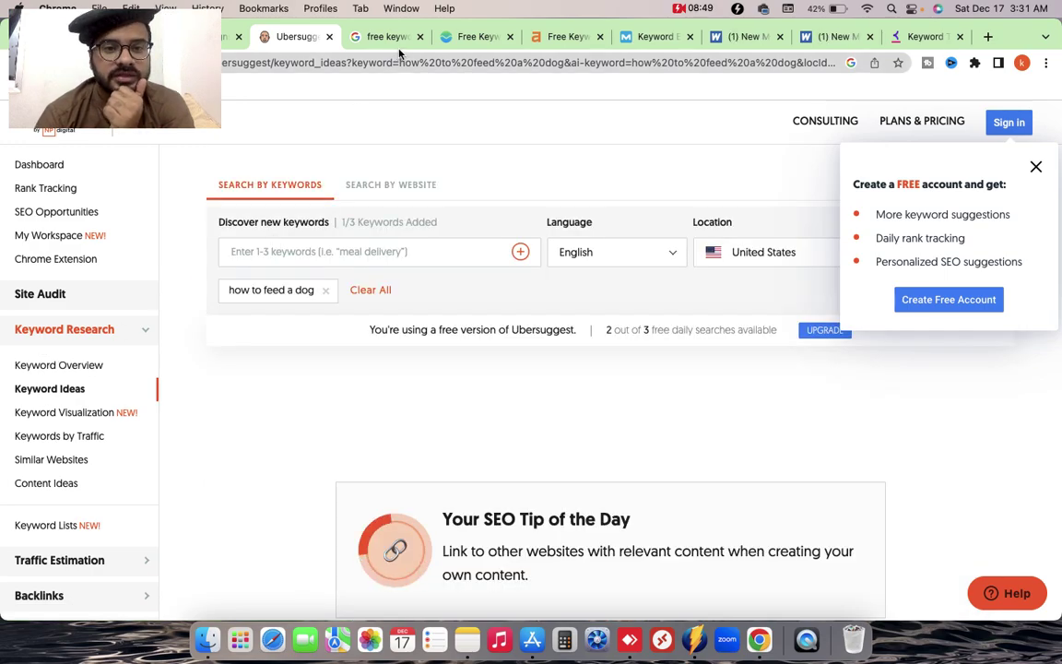
- Enter "how to feed a dog" in WordStream's Free Keyword Tool, copy the phrase, and run the keyword search
click(470, 37)
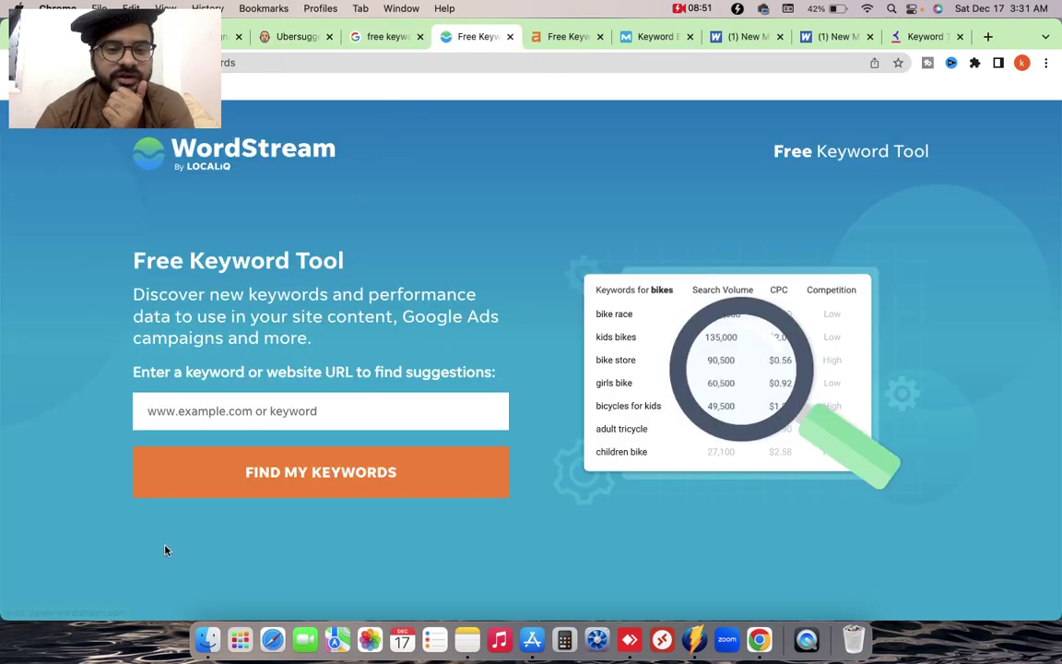
click(247, 410)
text(How To Do Keyword Research For Youtube Videos)
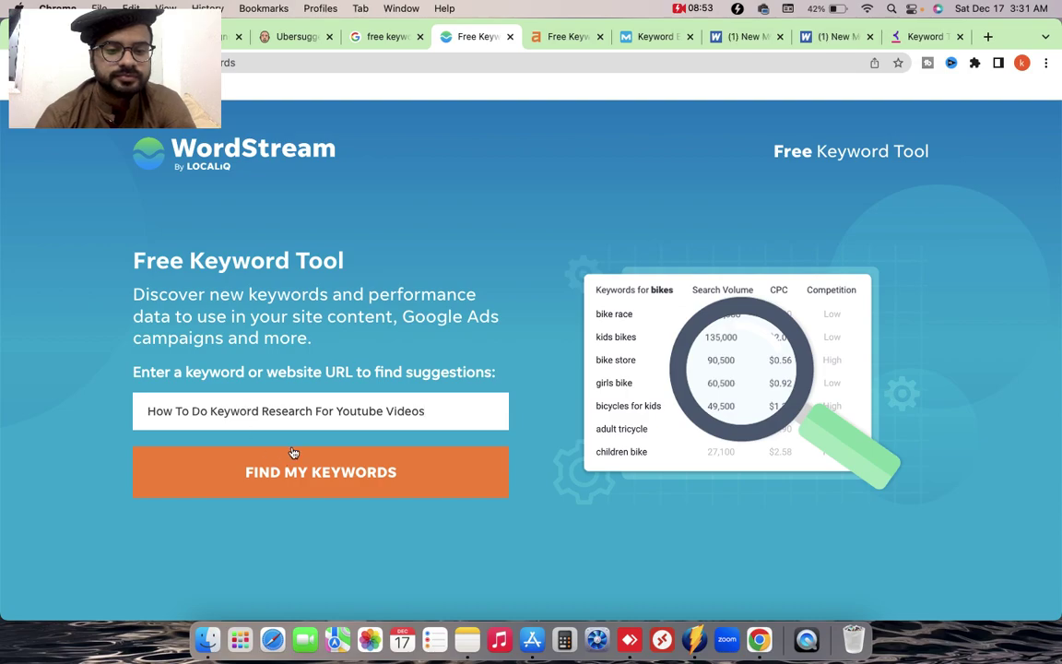
key(super+a)
text(how to deed a)
key(super+a)
key(super+c)
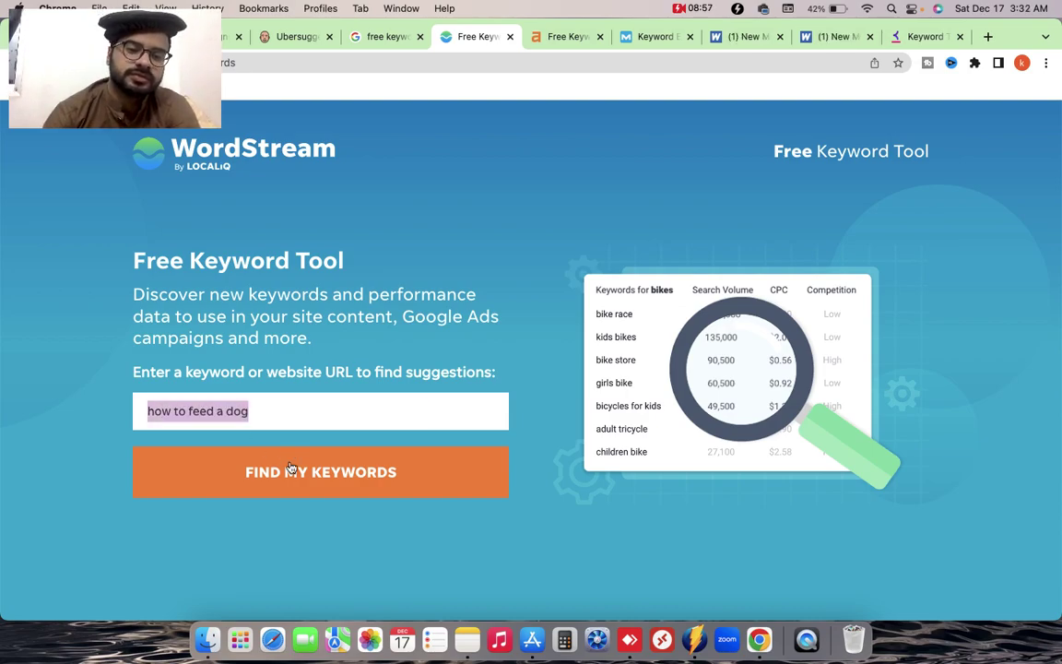
click(367, 475)
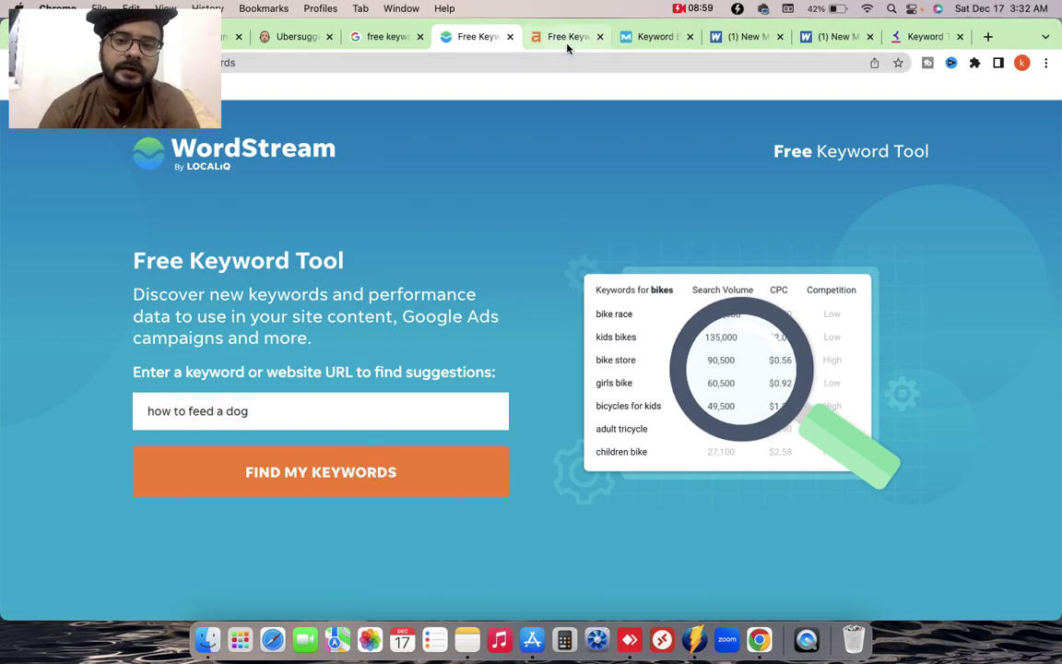
- Paste "how to feed a dog" into the Ahrefs Free Keyword Generator and submit it for Google keywords in the United States
click(566, 37)
key(super+v)
key(Return)
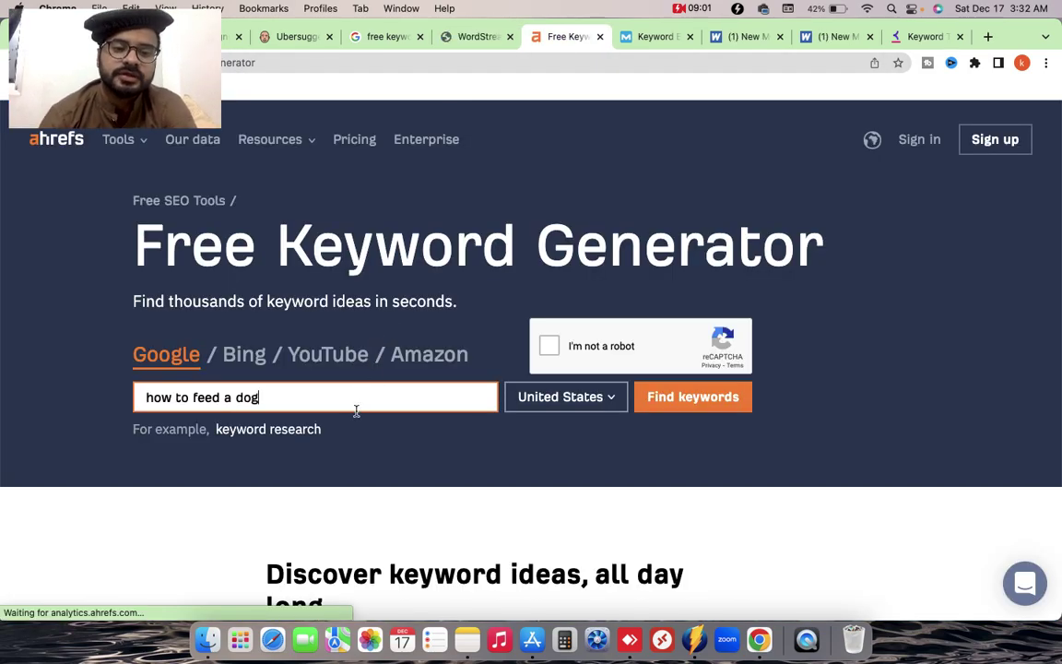
- Pass the Ahrefs image verification by requesting new challenges until a bicycle one appears, selecting every bicycle image and verifying
click(623, 361)
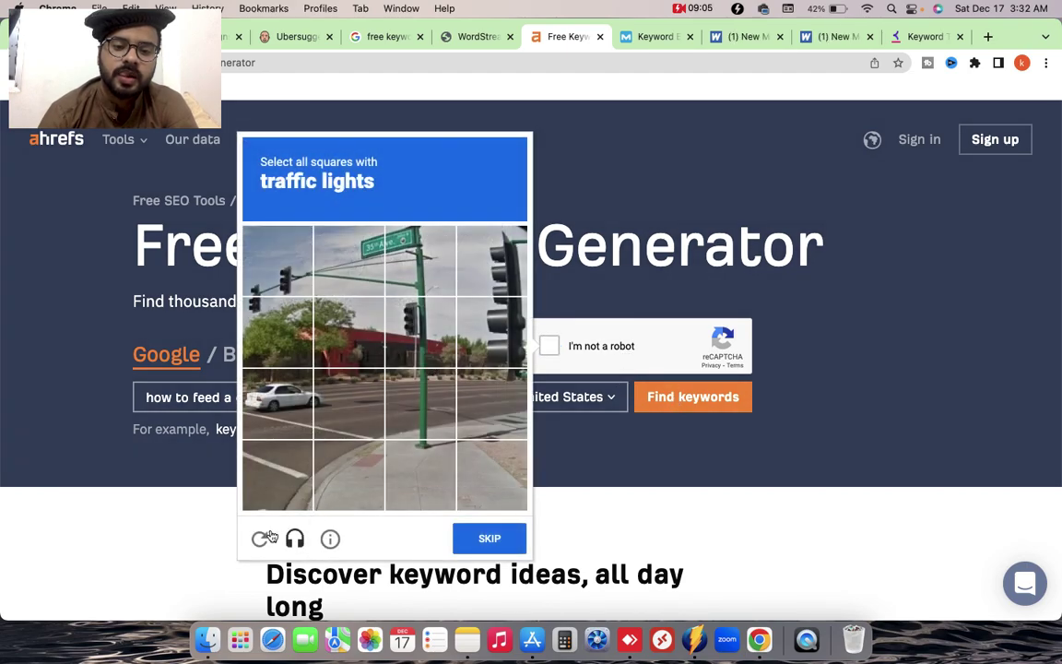
click(260, 540)
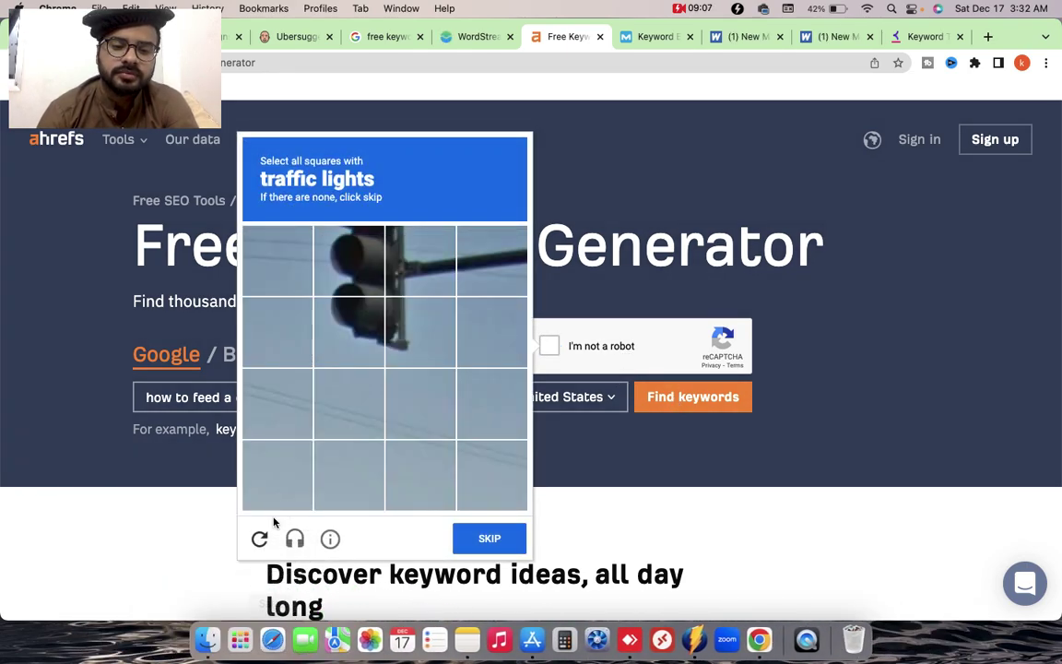
click(259, 539)
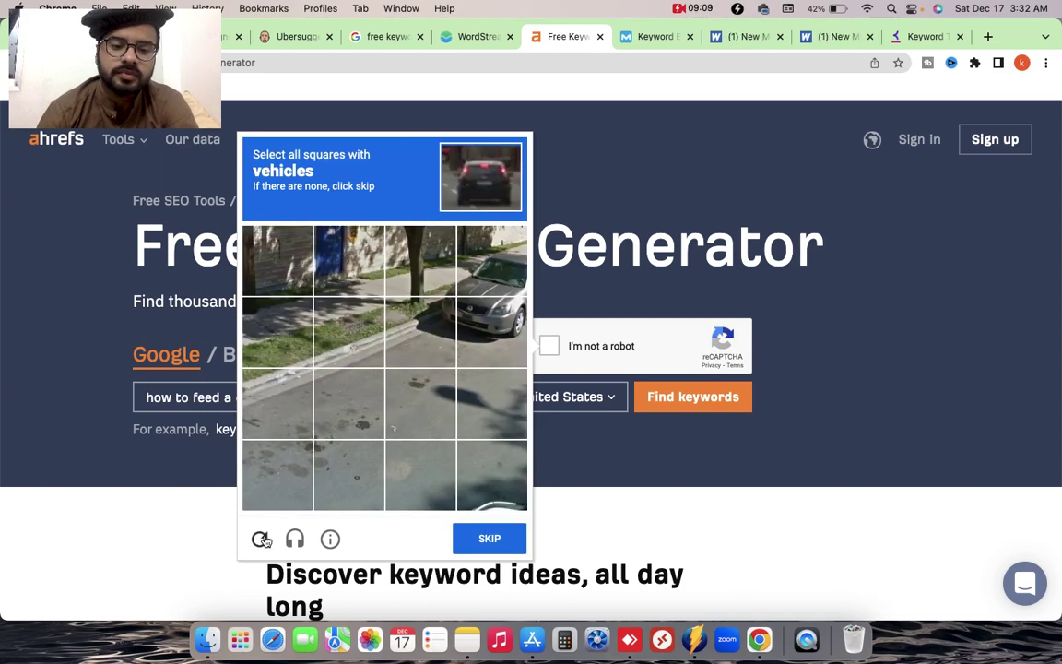
click(260, 540)
click(261, 538)
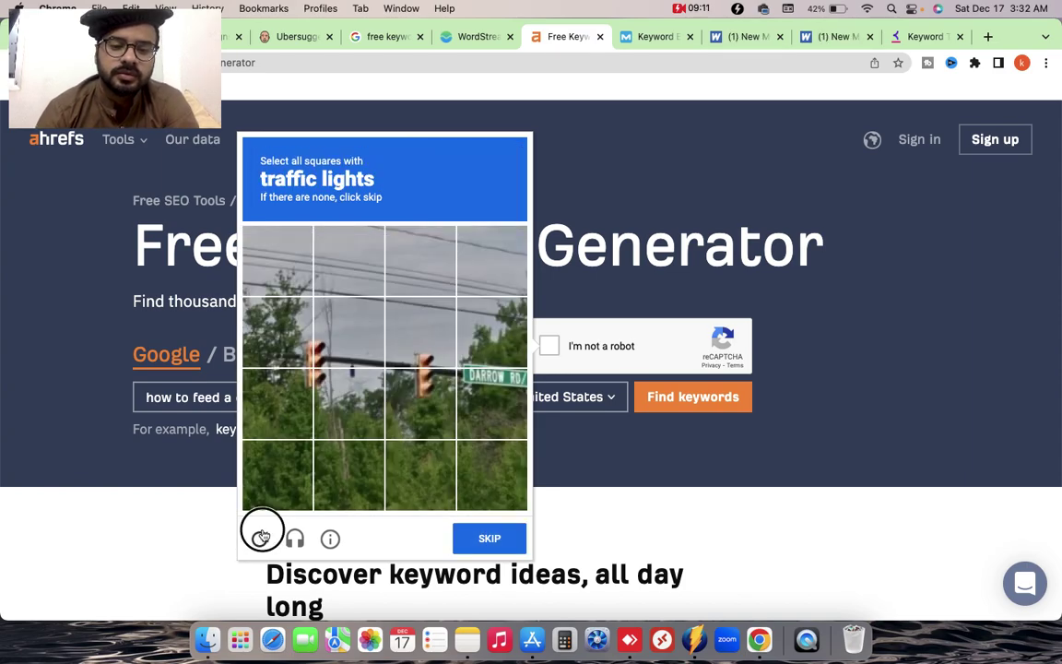
click(383, 456)
click(475, 452)
click(414, 393)
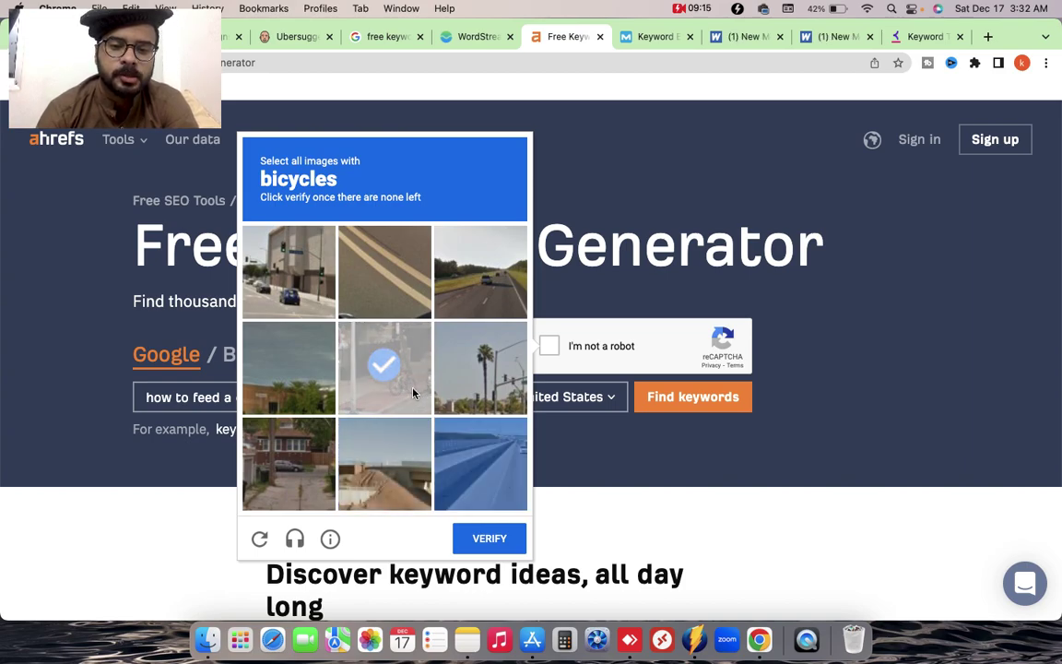
click(415, 387)
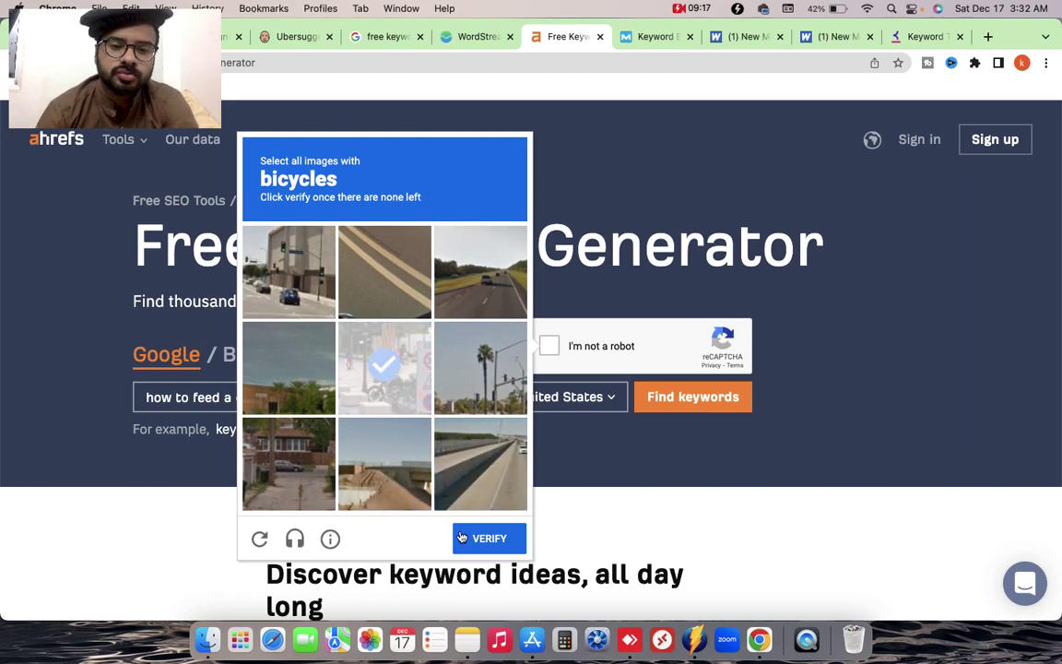
click(390, 380)
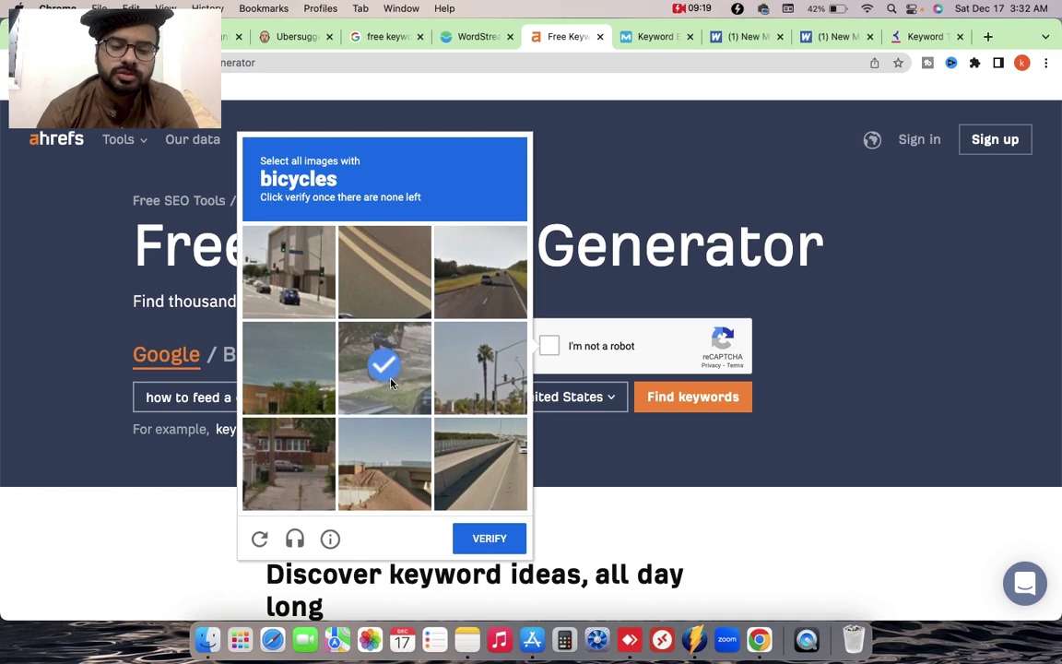
click(474, 538)
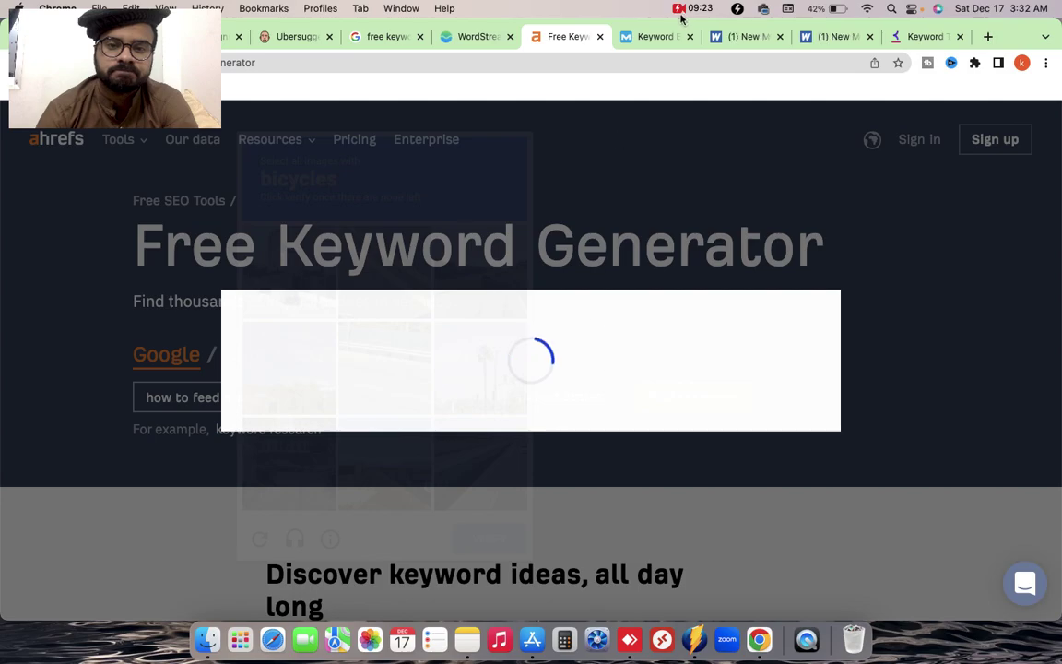
- Paste "how to feed a dog" into Moz Keyword Explorer and run the keyword search
click(654, 37)
key(super+v)
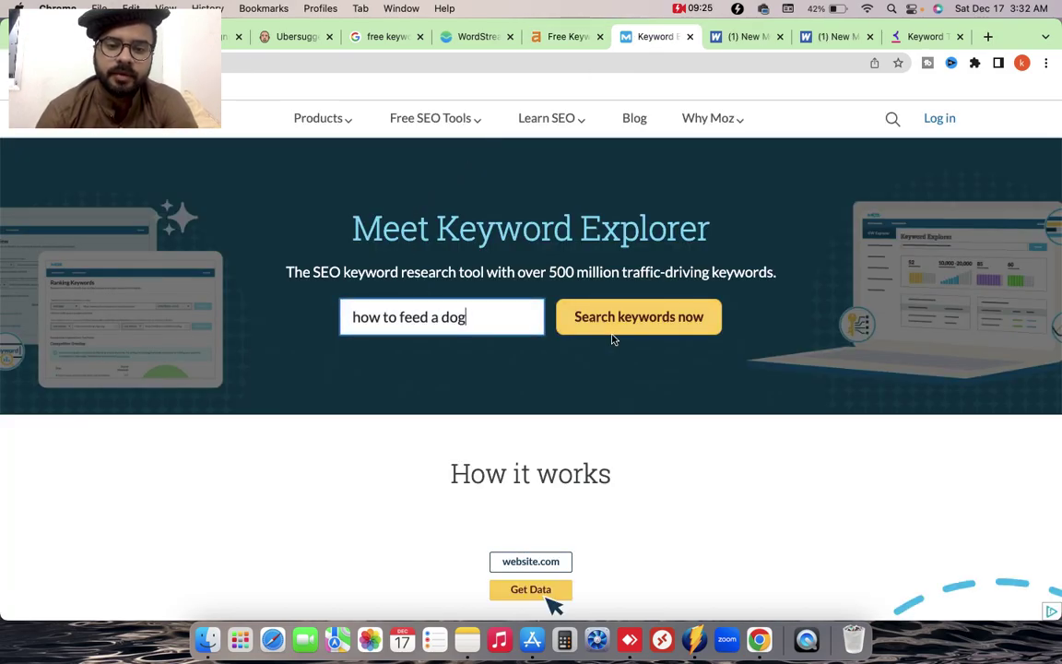
click(630, 320)
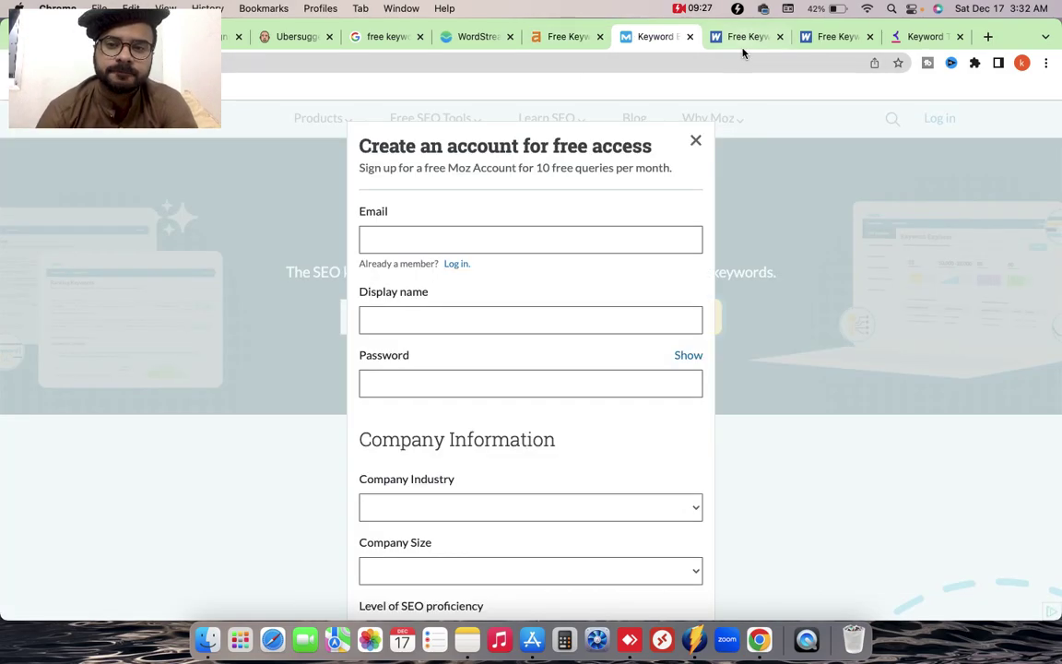
- Search Wordtracker for the seed keyword "how to feed a dog"
click(745, 37)
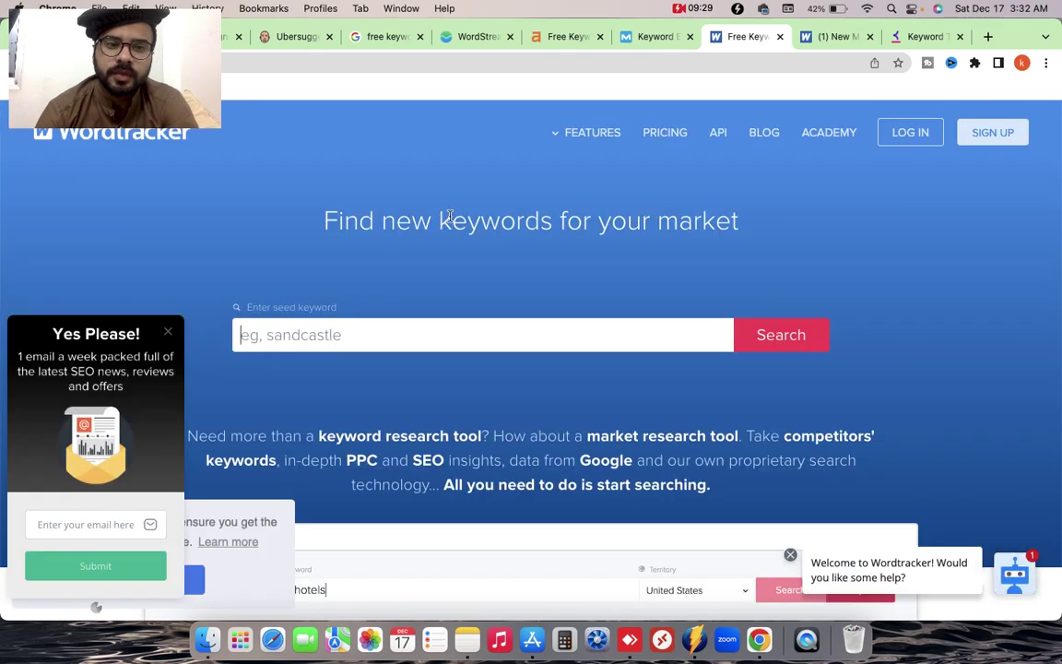
click(477, 325)
text(how to feed a dog)
click(778, 339)
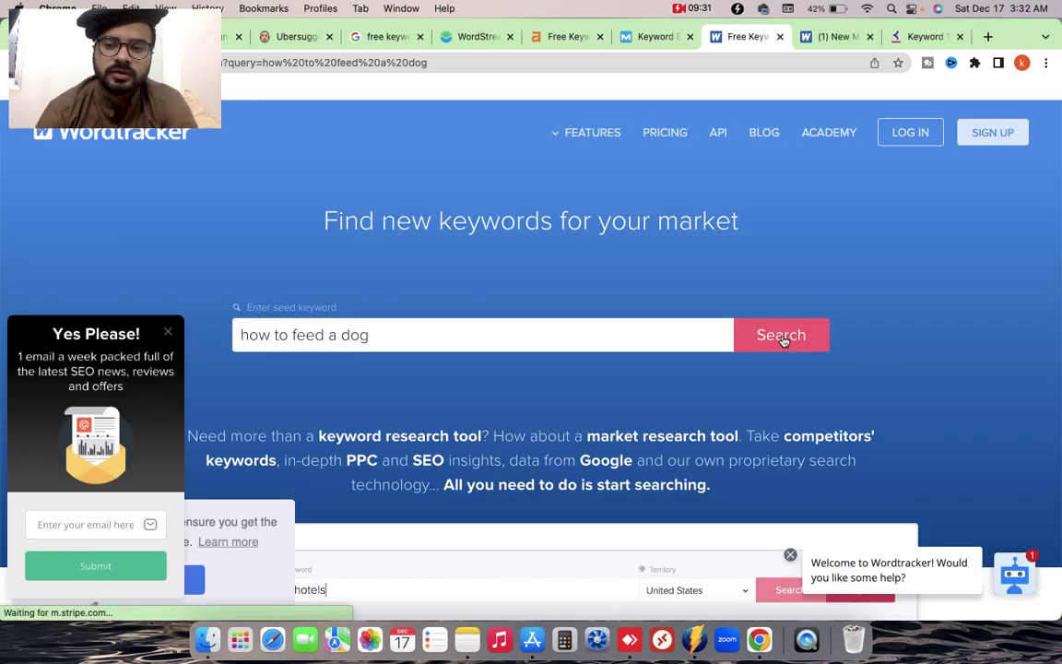
- Close the duplicate Wordtracker page and search Keyword Tool for "how to feed a dog" on Google, worldwide in English
click(848, 37)
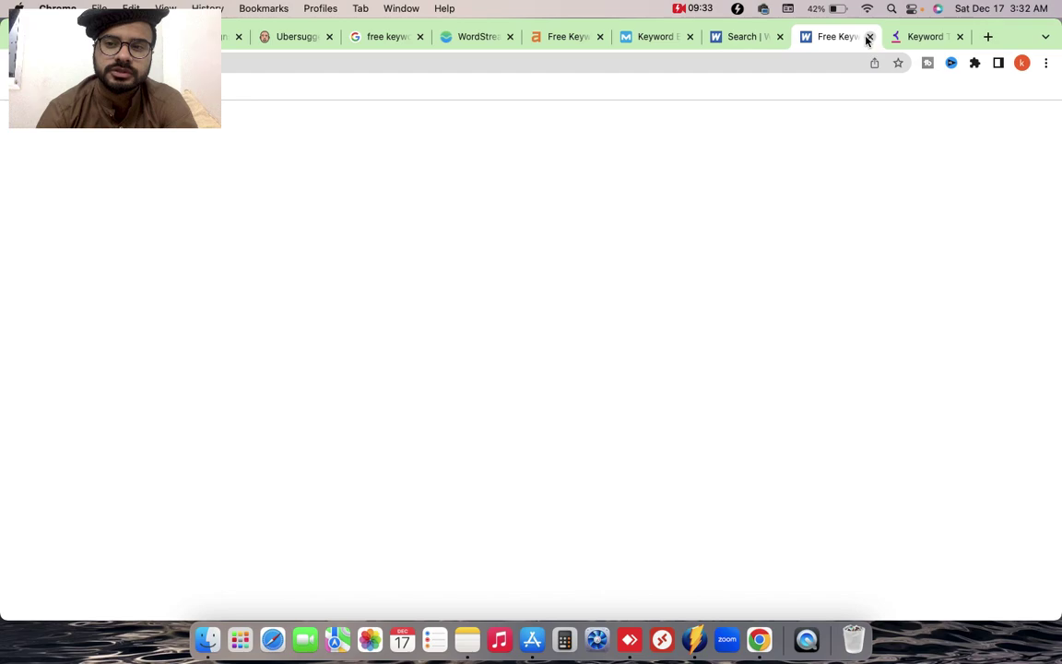
key(super+w)
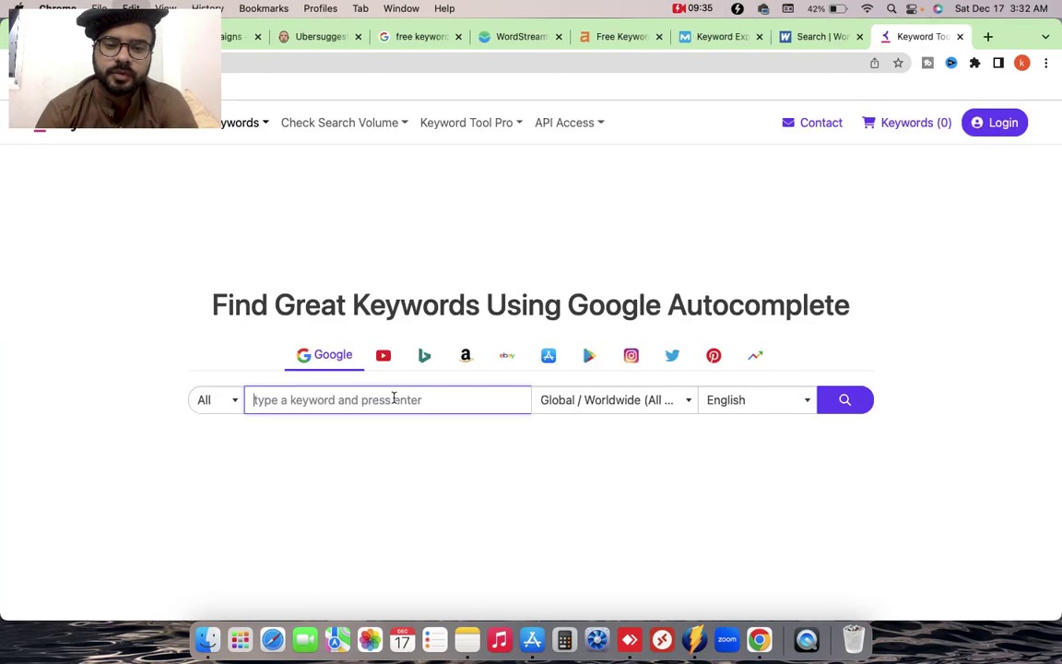
text(how to feed a dog)
key(Return)
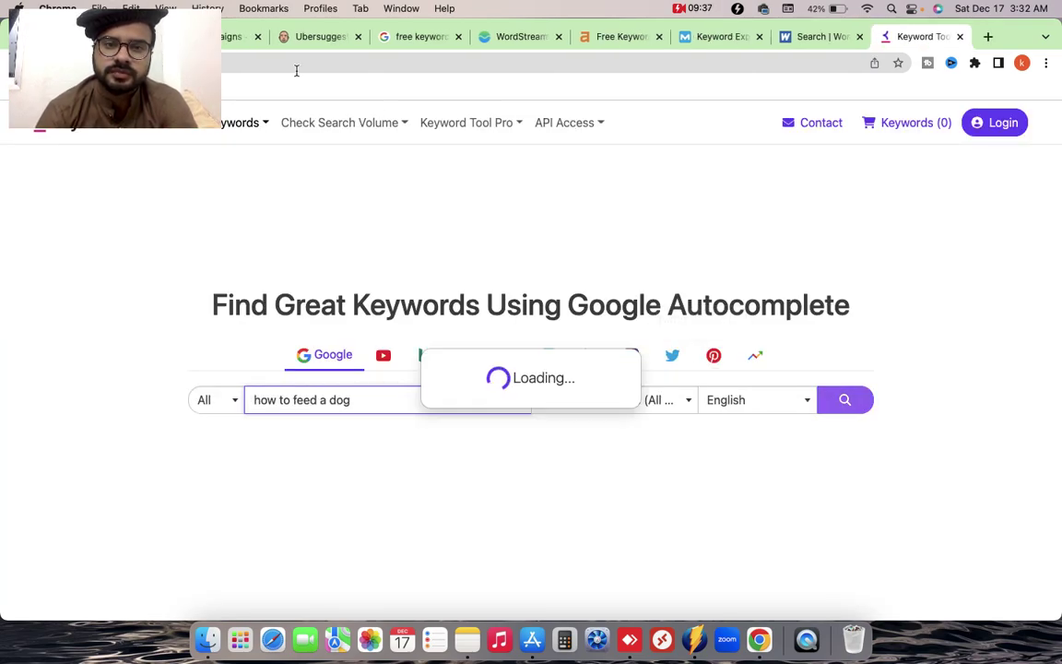
- Close the Google results for free keyword tools and review the Ubersuggest keyword ideas with their volume, CPC and difficulty
click(302, 39)
click(458, 37)
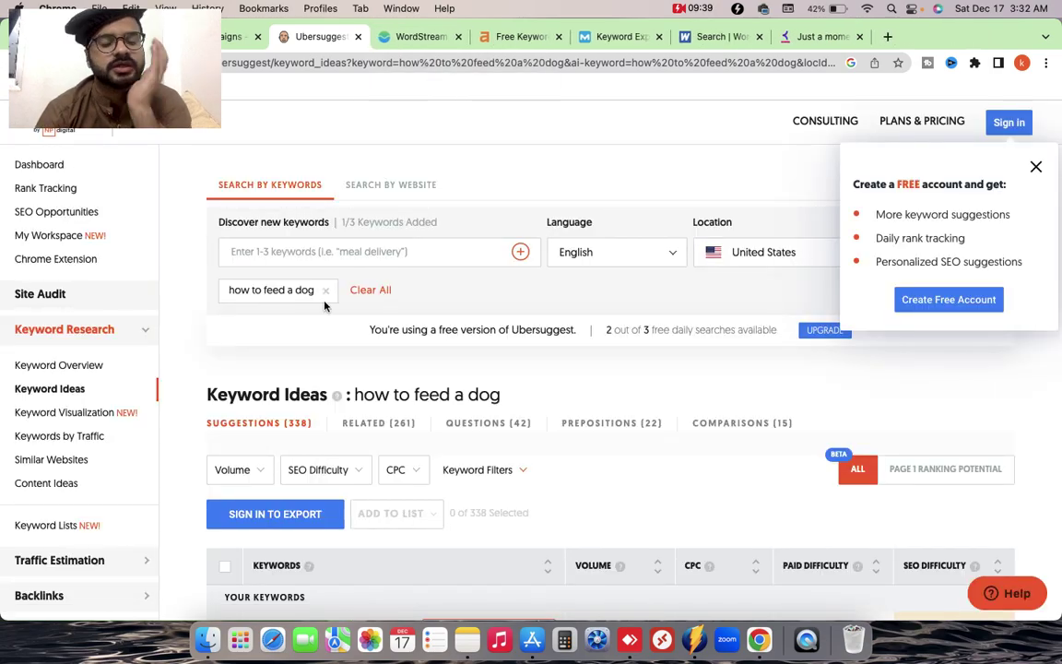
scroll(313, 334, down, 3)
scroll(314, 333, down, 5)
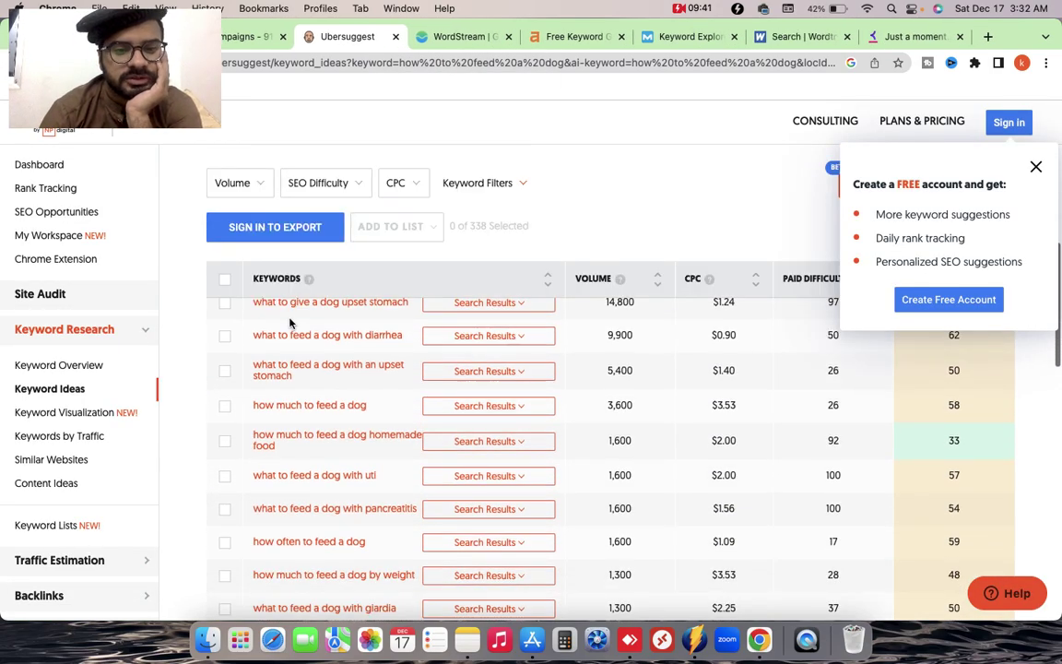
scroll(314, 304, up, 1)
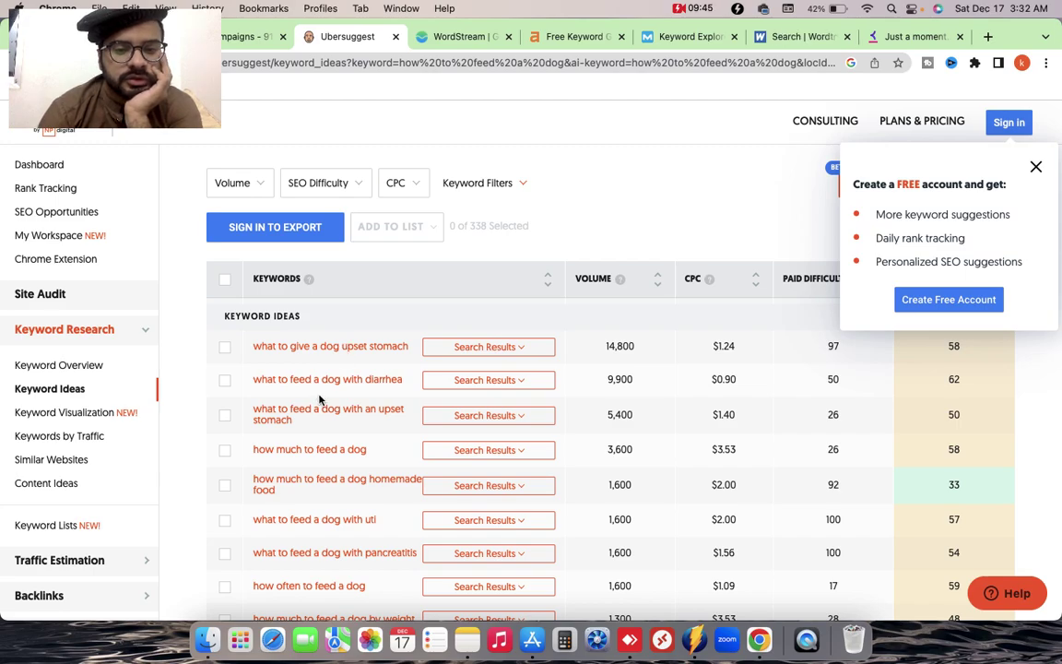
scroll(313, 406, down, 2)
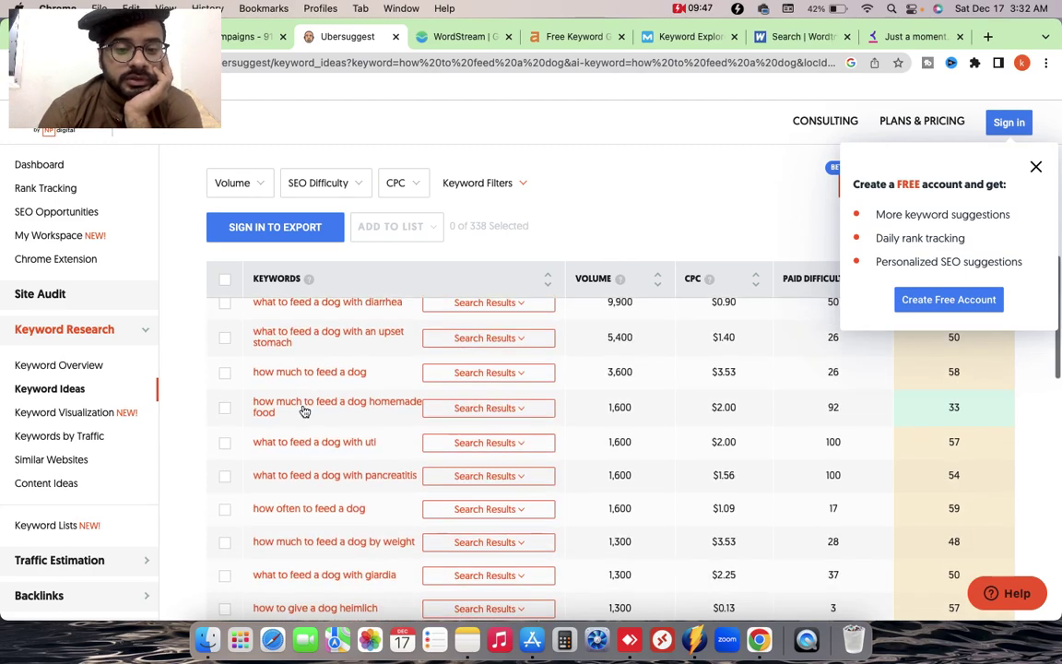
scroll(304, 411, down, 6)
scroll(304, 411, down, 2)
scroll(304, 411, up, 3)
scroll(304, 411, up, 6)
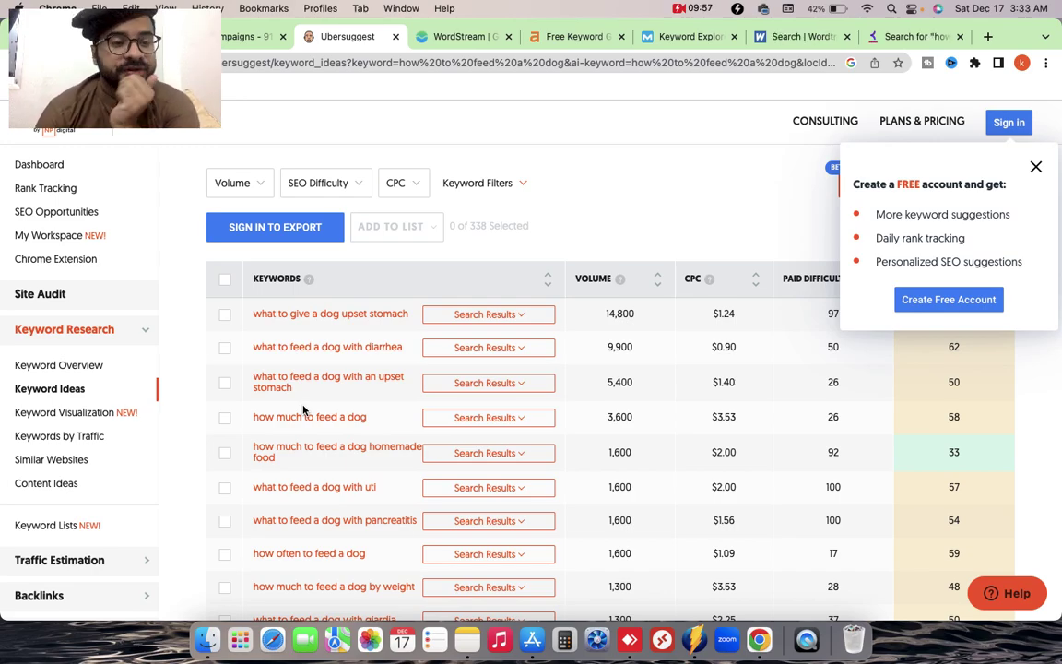
scroll(303, 410, down, 2)
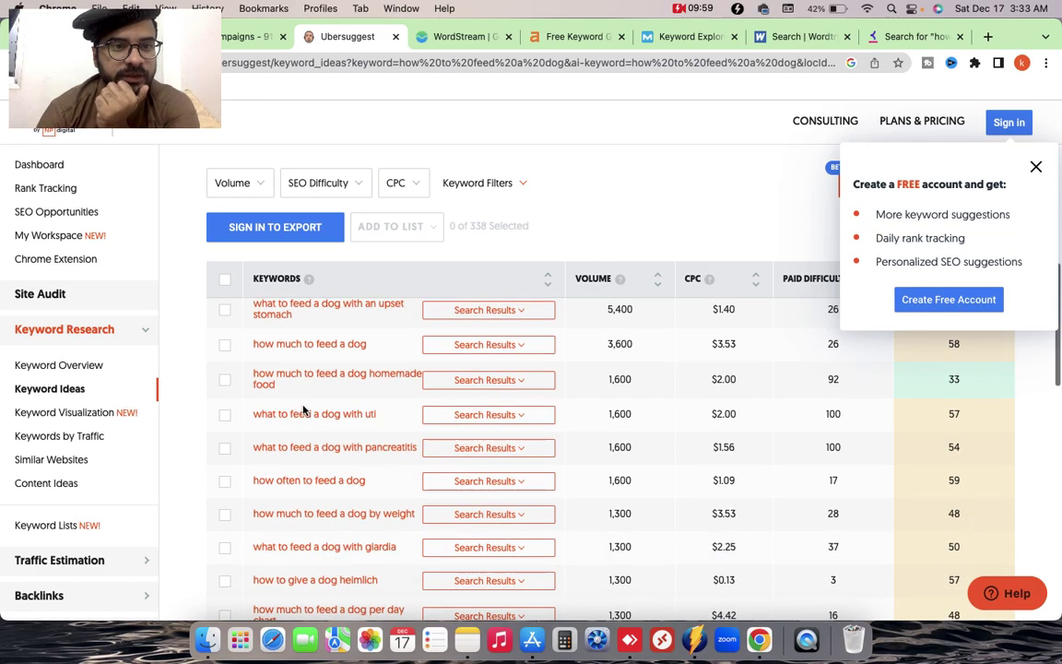
scroll(303, 410, down, 10)
scroll(303, 410, down, 7)
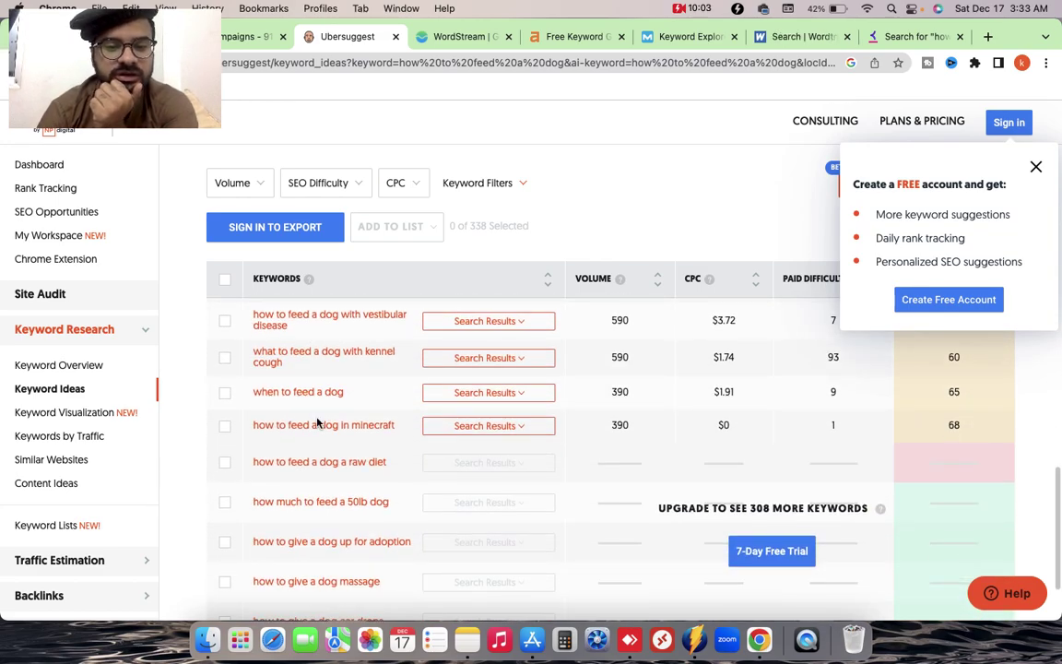
scroll(259, 322, up, 15)
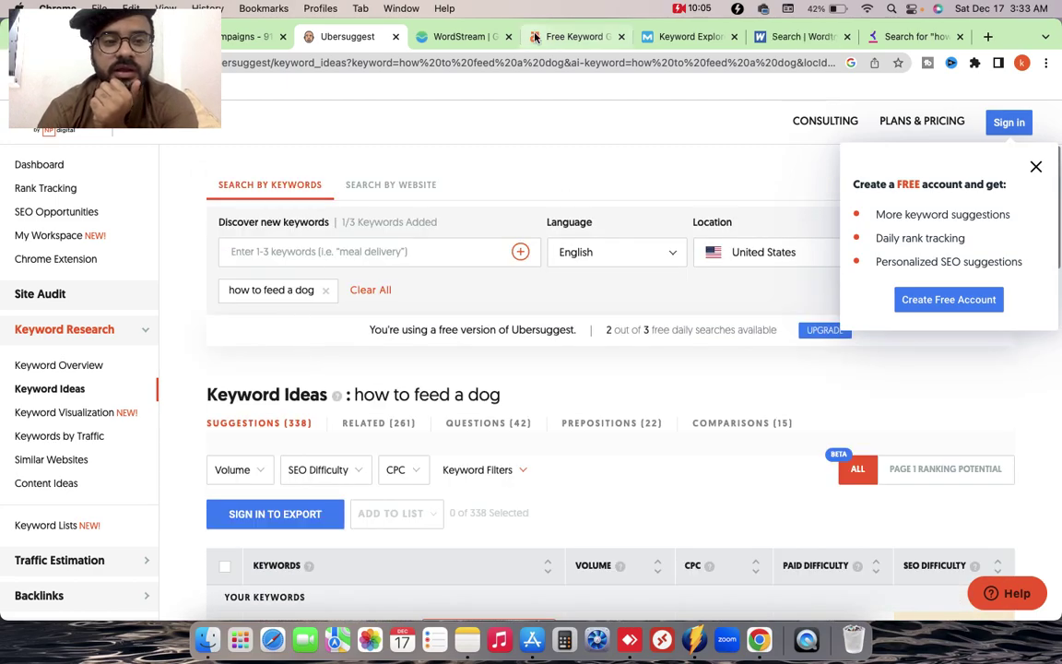
- Refine the WordStream search to the Animals & Pets industry in the United States and continue to the results
click(464, 39)
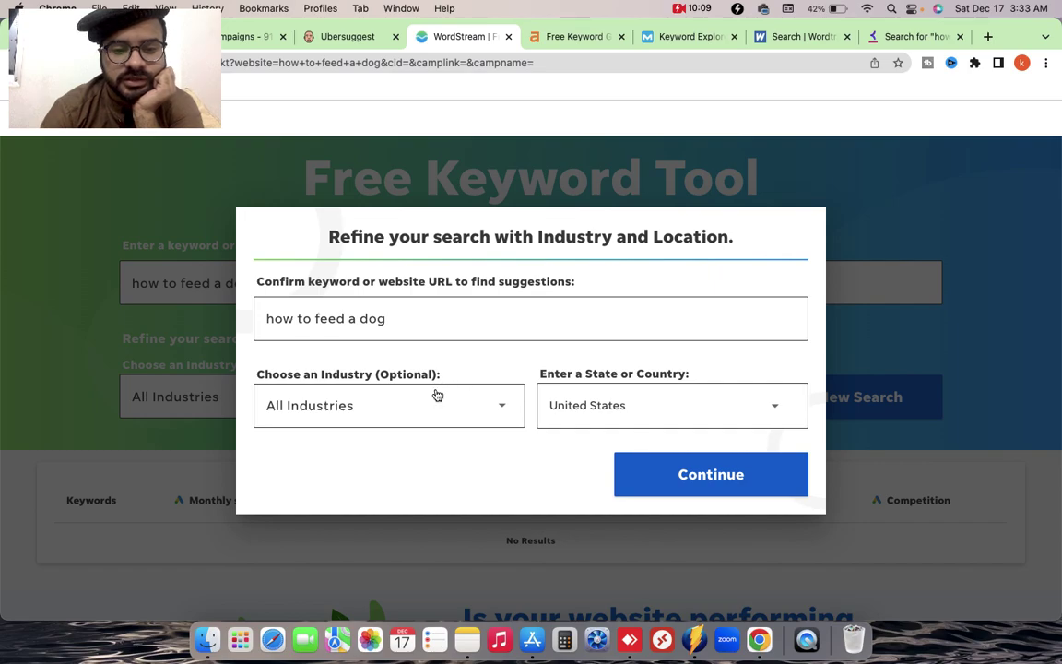
click(437, 395)
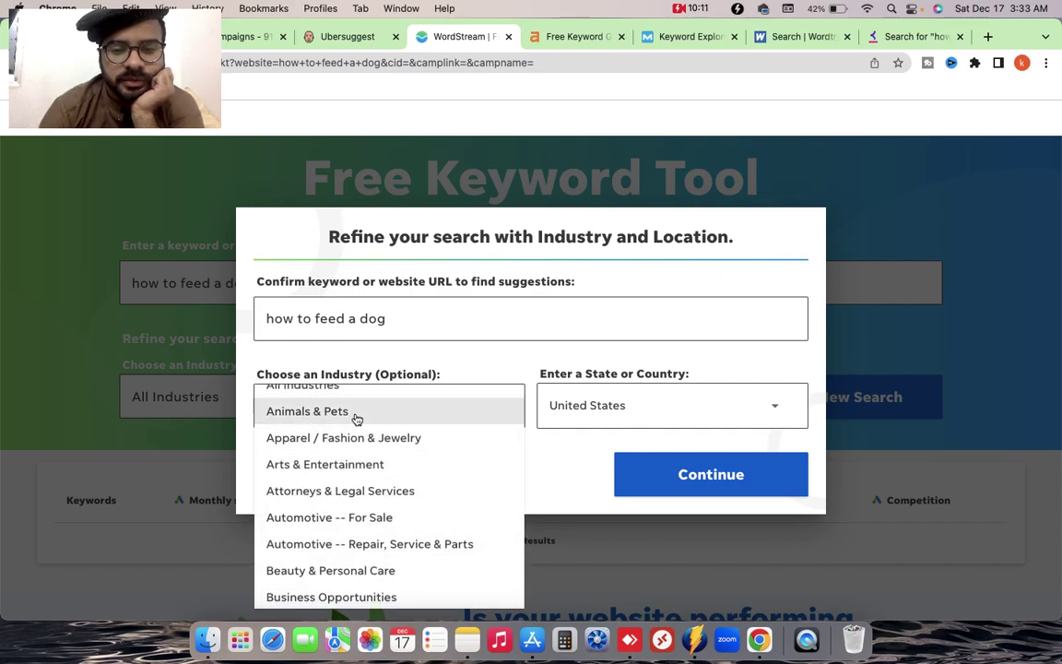
click(357, 411)
click(708, 492)
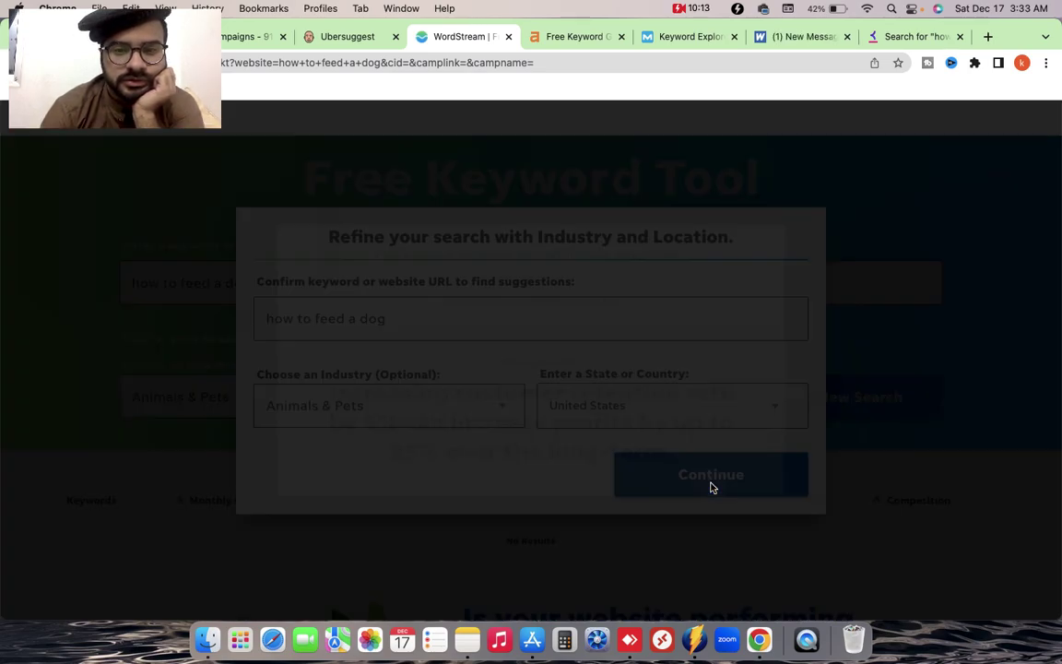
- Examine the Ahrefs phrase-match keyword ideas for "how to feed a dog", comparing their keyword difficulty and search volume
click(556, 36)
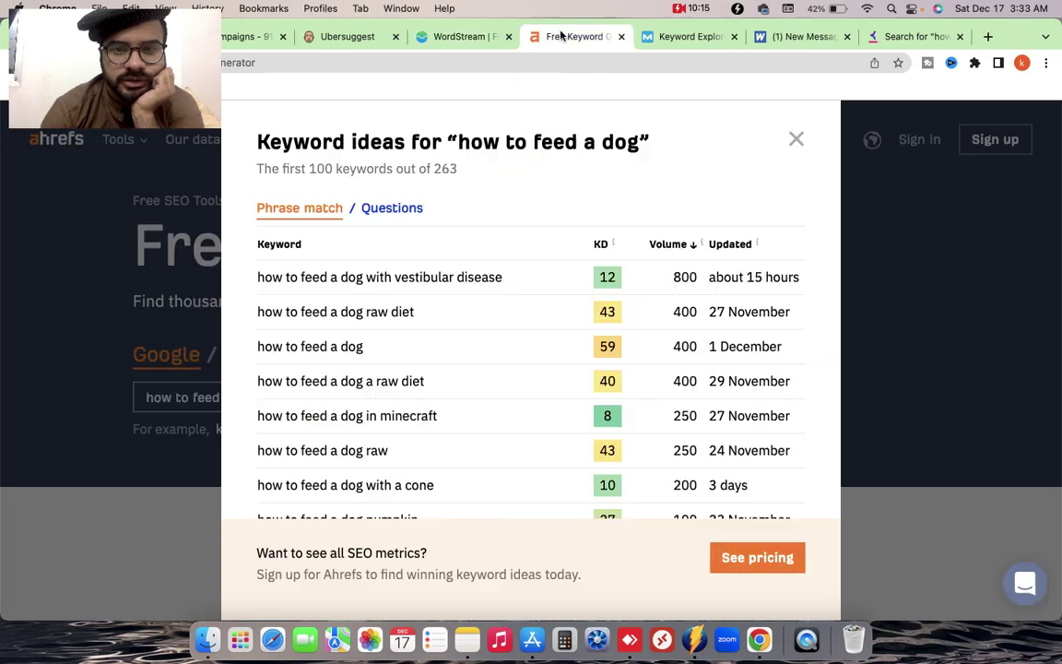
scroll(474, 301, down, 3)
scroll(466, 348, up, 5)
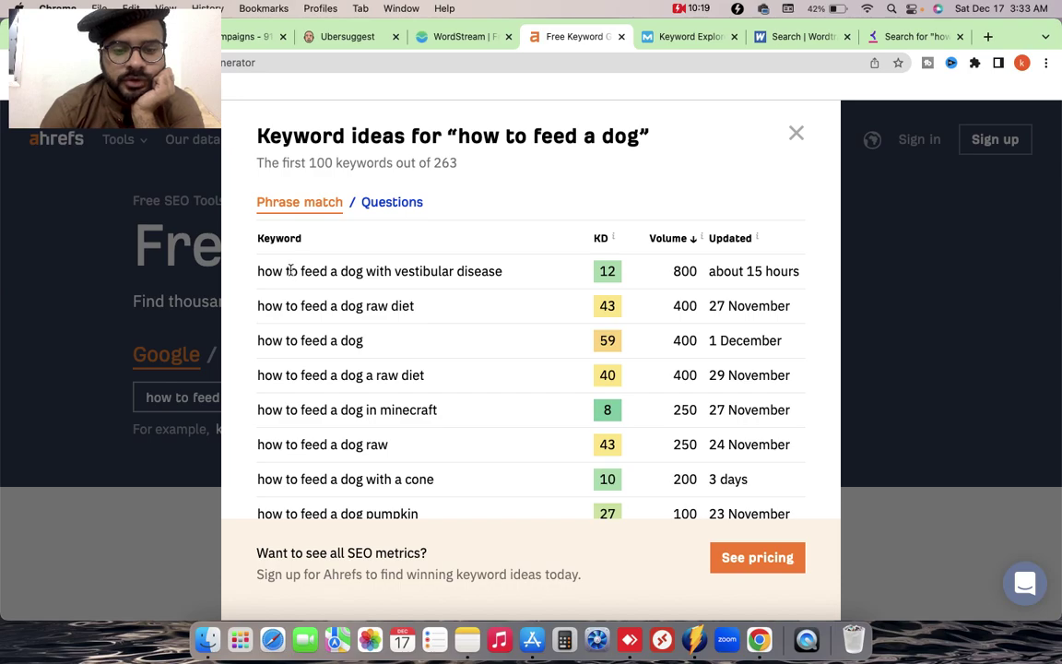
triple_click(291, 271)
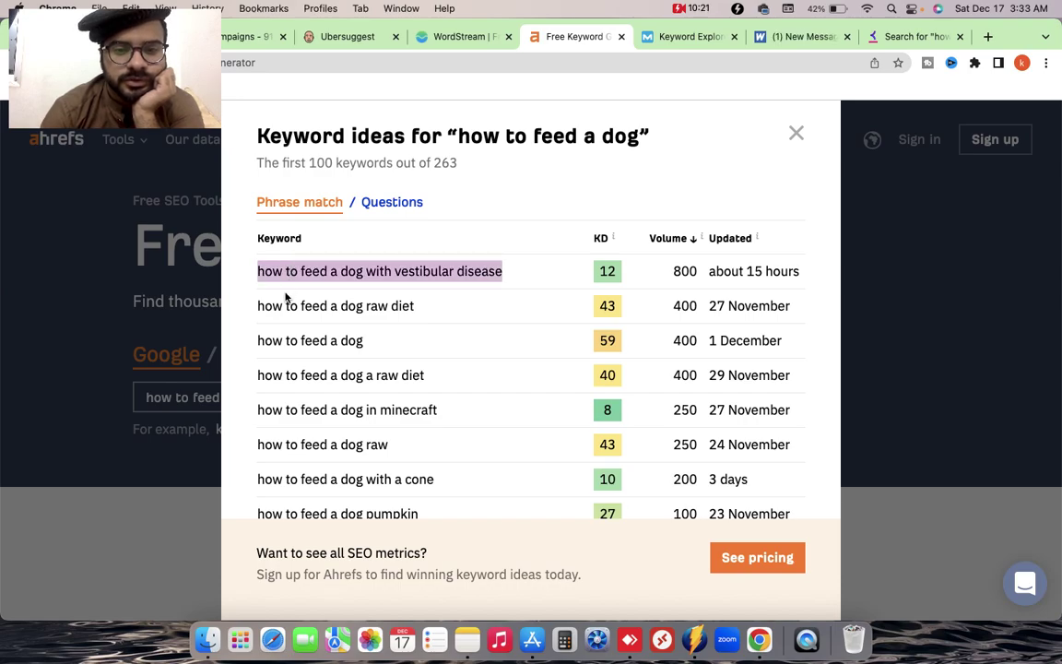
triple_click(282, 305)
triple_click(273, 340)
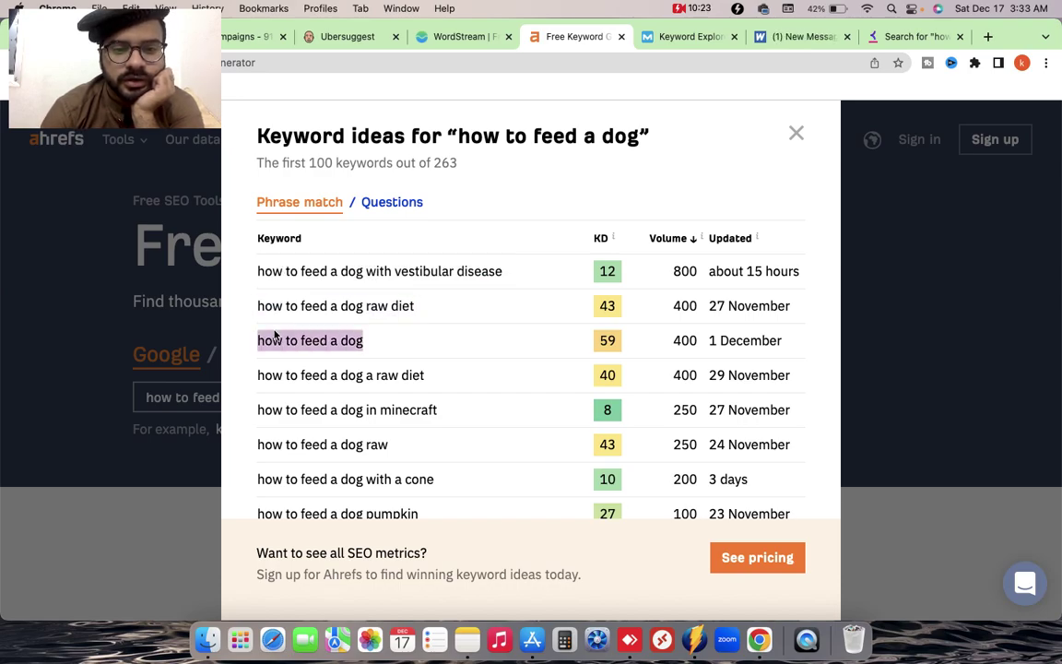
scroll(270, 365, down, 1)
scroll(270, 365, down, 1)
click(358, 332)
scroll(358, 332, up, 2)
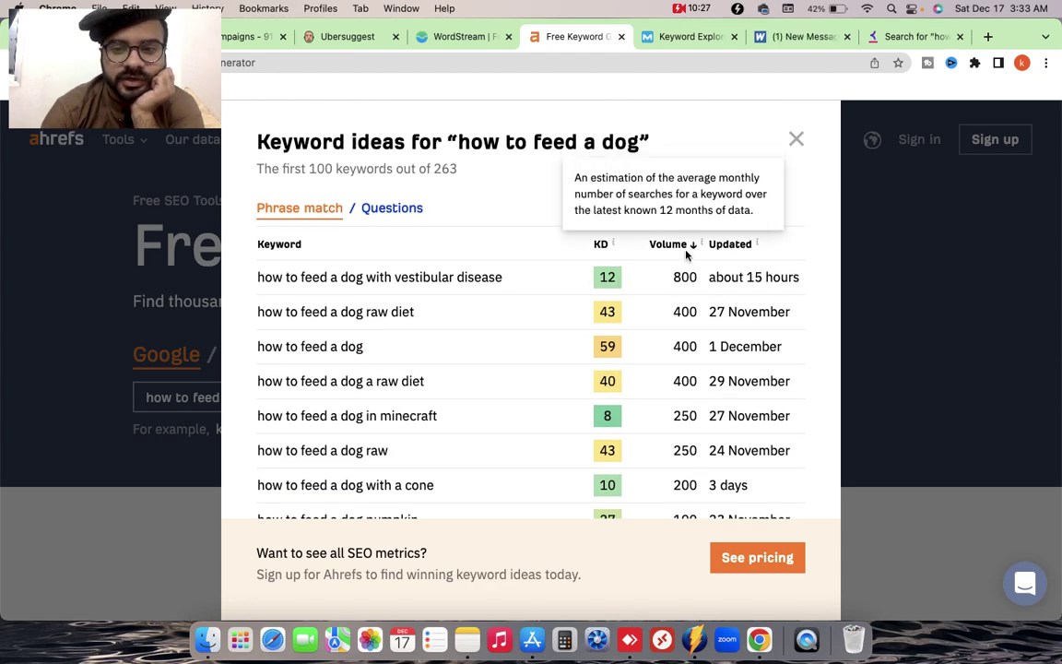
scroll(699, 340, down, 3)
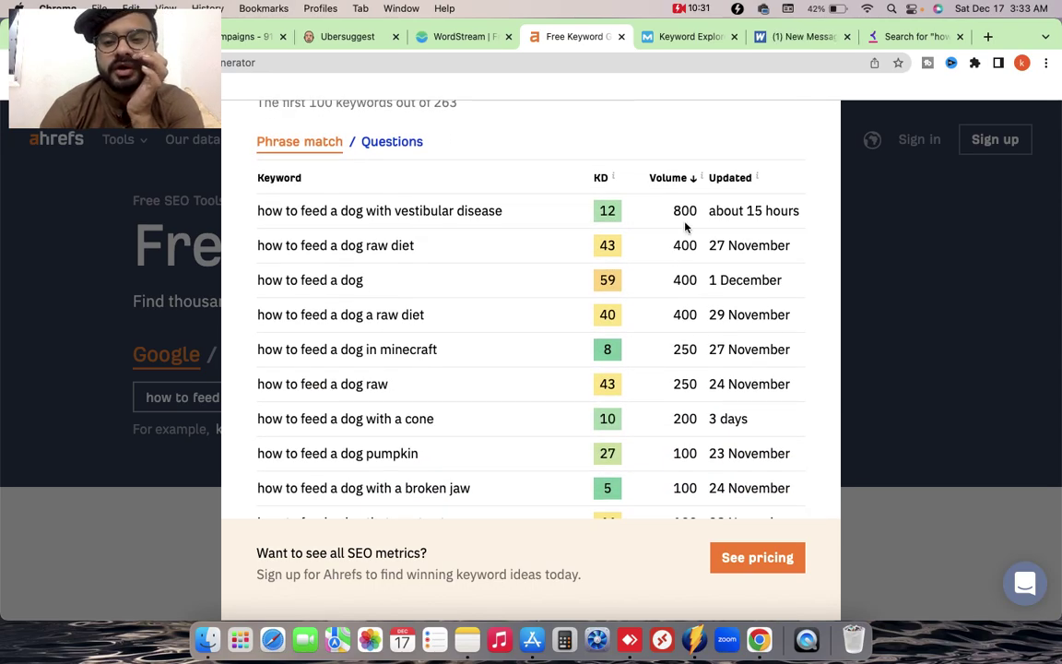
scroll(680, 302, down, 8)
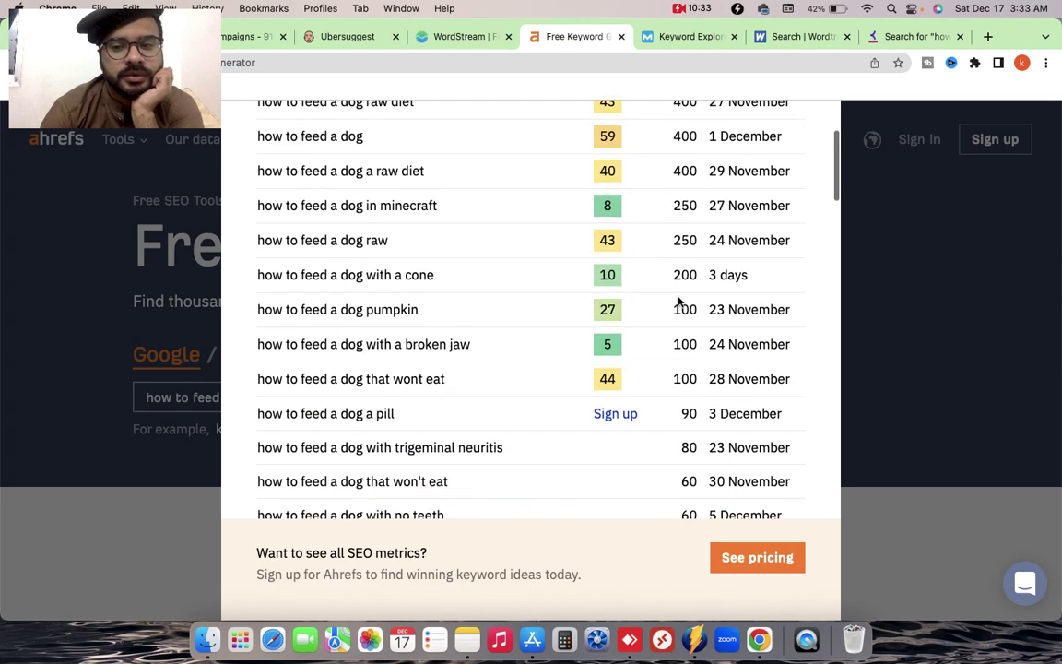
scroll(652, 379, down, 7)
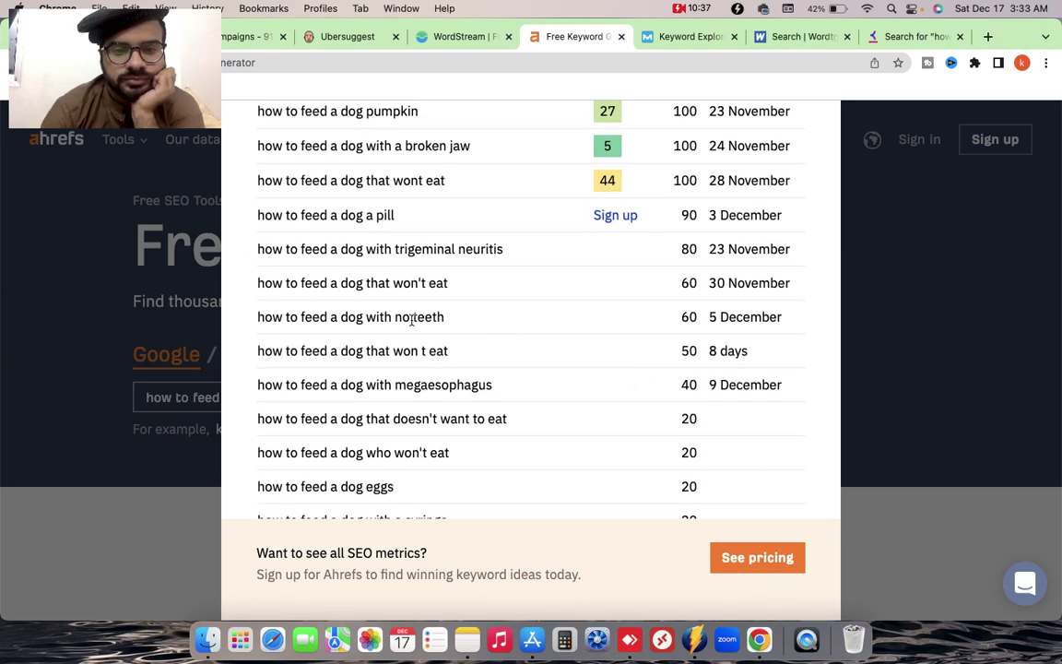
scroll(443, 373, down, 20)
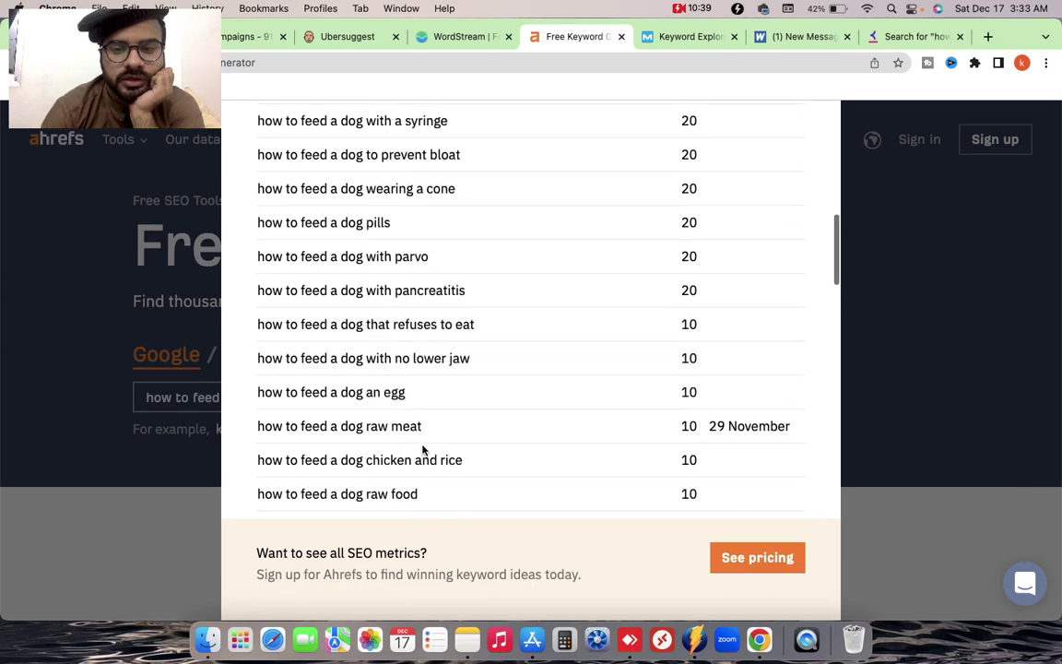
- Finish reviewing the Ahrefs keyword ideas and close the Moz Keyword Explorer page with its account sign-up form
scroll(627, 240, down, 20)
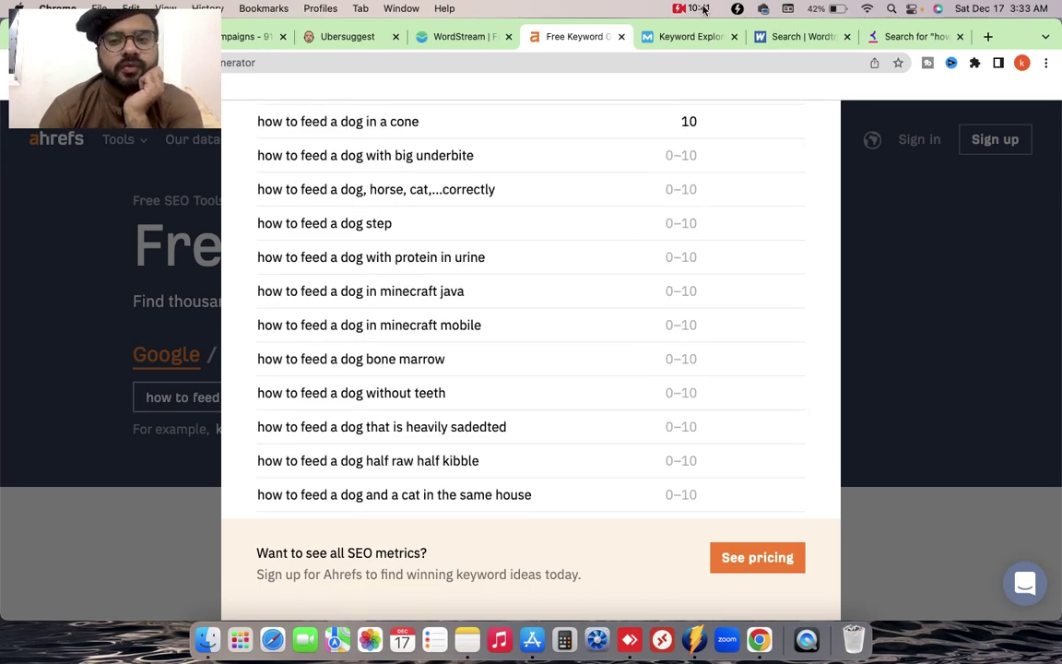
click(670, 40)
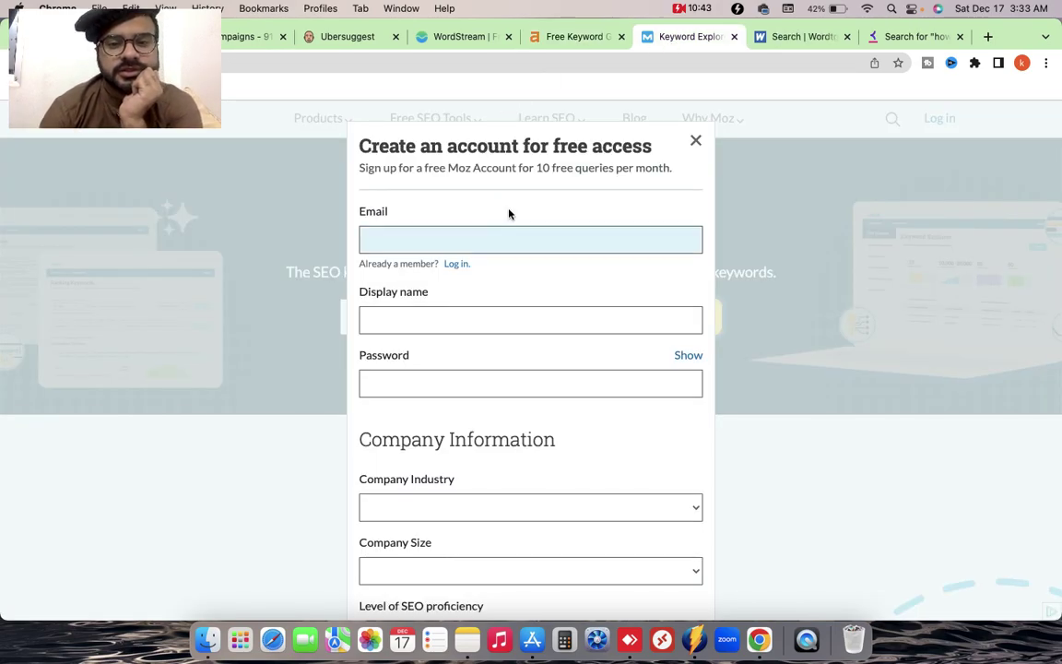
scroll(495, 422, down, 5)
scroll(495, 427, up, 5)
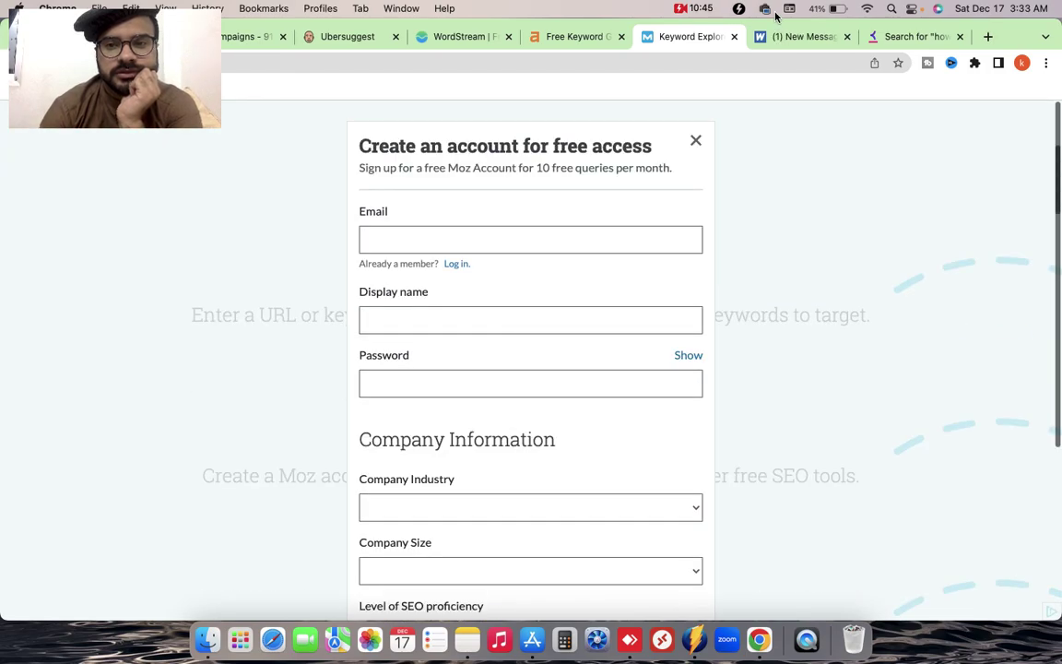
click(733, 37)
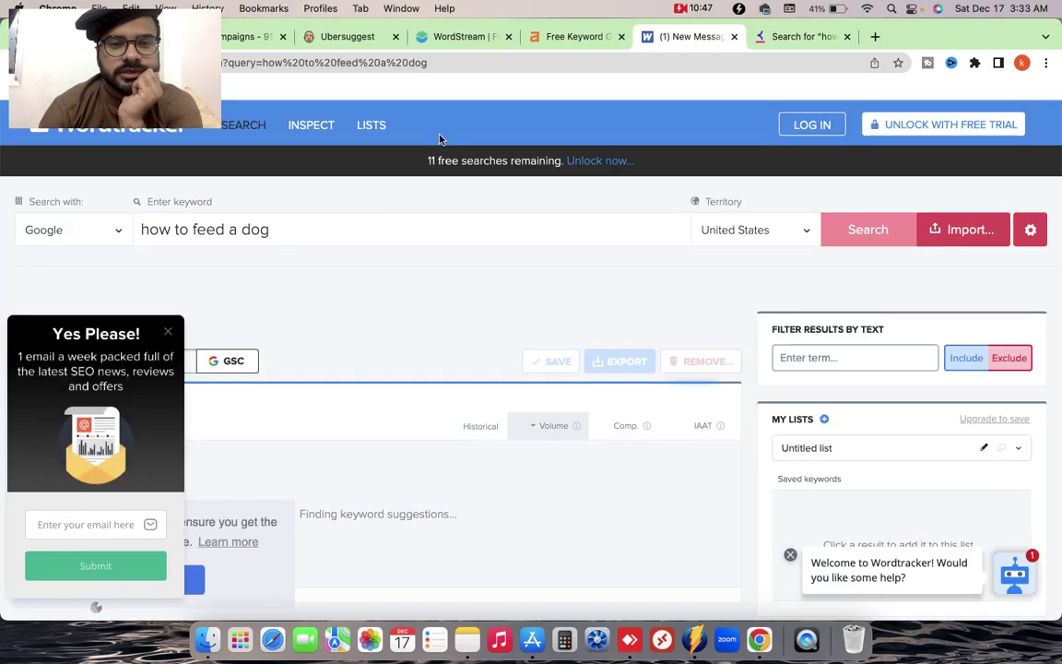
- Dismiss the Wordtracker newsletter pop-up and close the Wordtracker page
click(167, 331)
scroll(237, 435, down, 2)
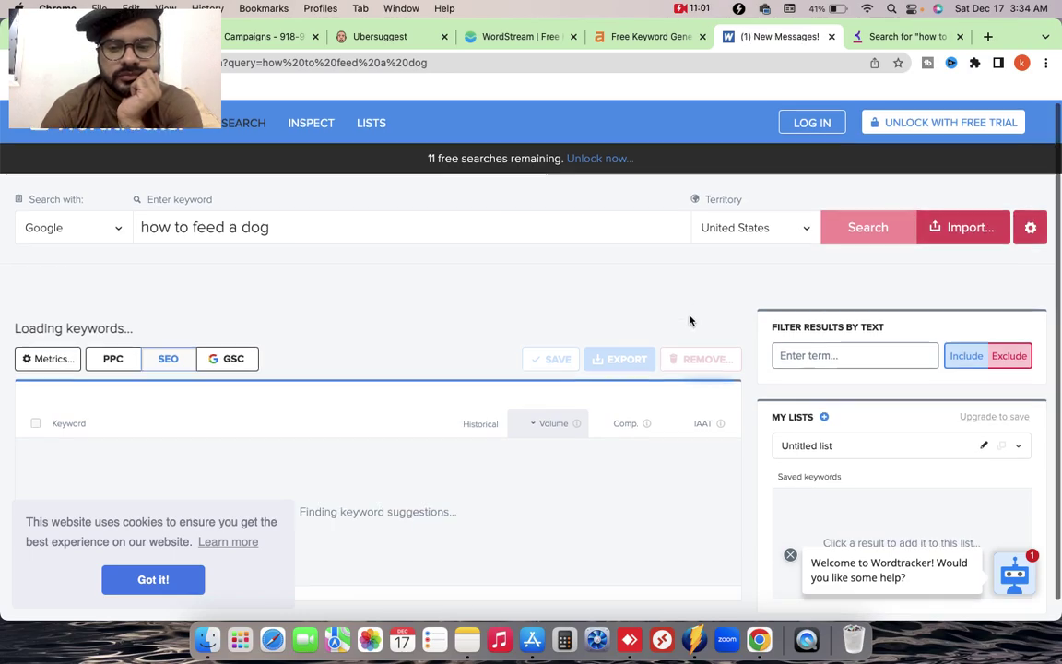
click(828, 38)
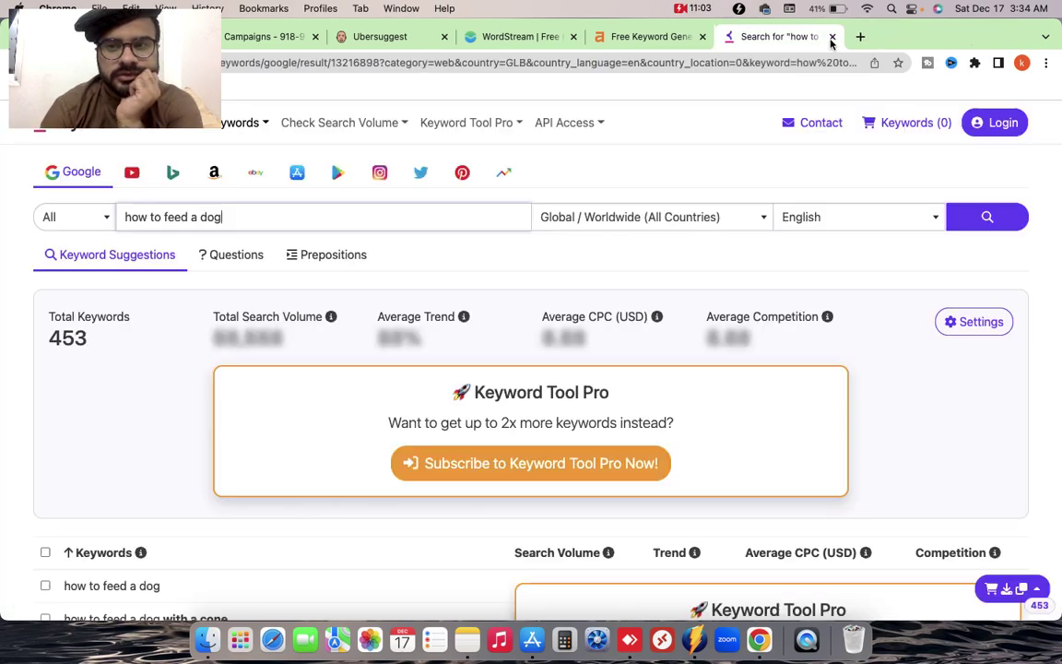
- Review the Keyword Tool suggestions for "how to feed a dog" and the metrics columns beside them
scroll(445, 314, down, 5)
scroll(495, 357, up, 5)
scroll(113, 414, down, 5)
scroll(7, 490, up, 1)
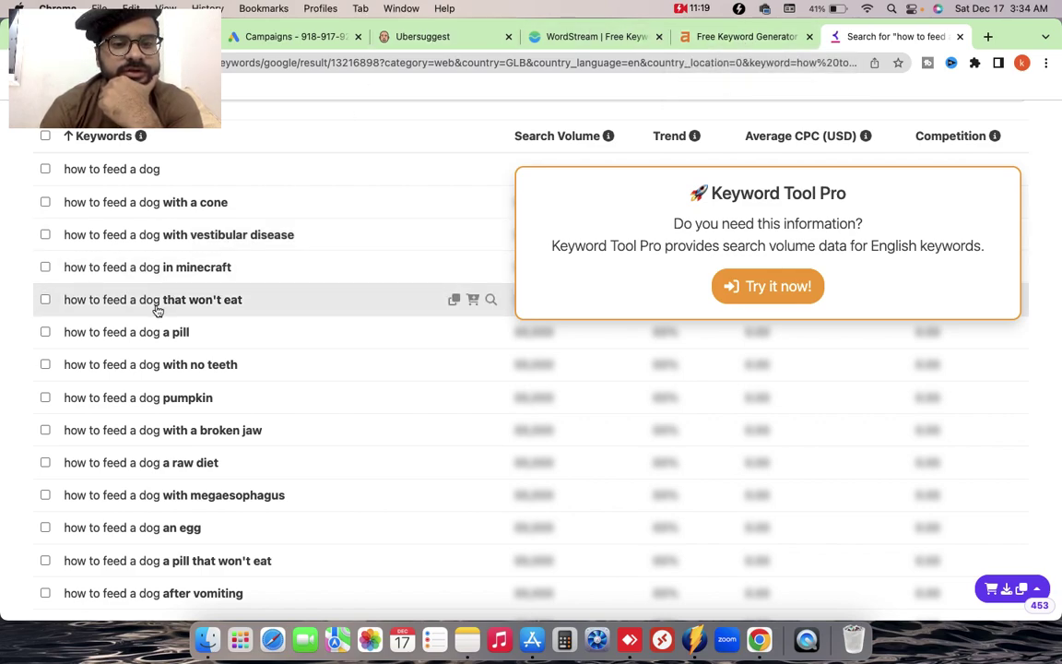
- Switch to Google Ads and open Keyword Planner
click(281, 39)
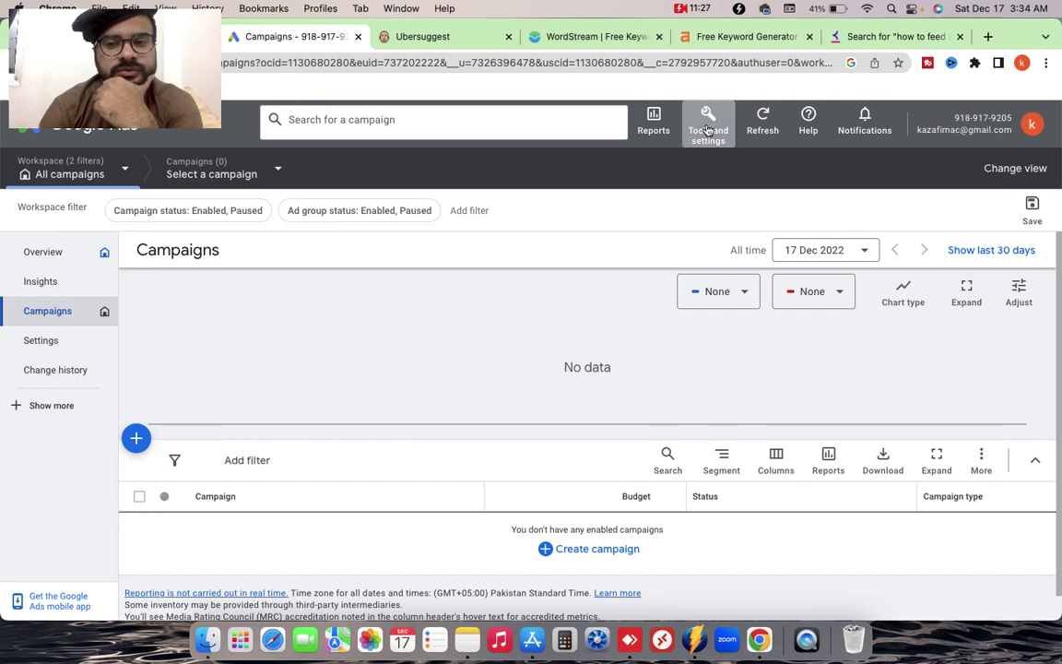
click(707, 130)
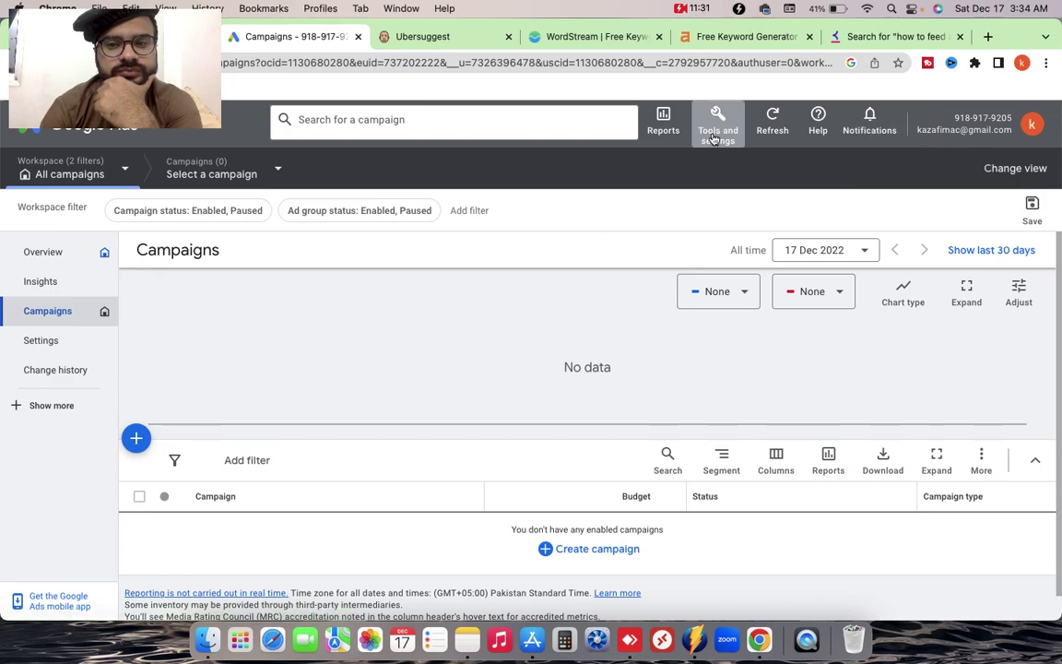
click(712, 136)
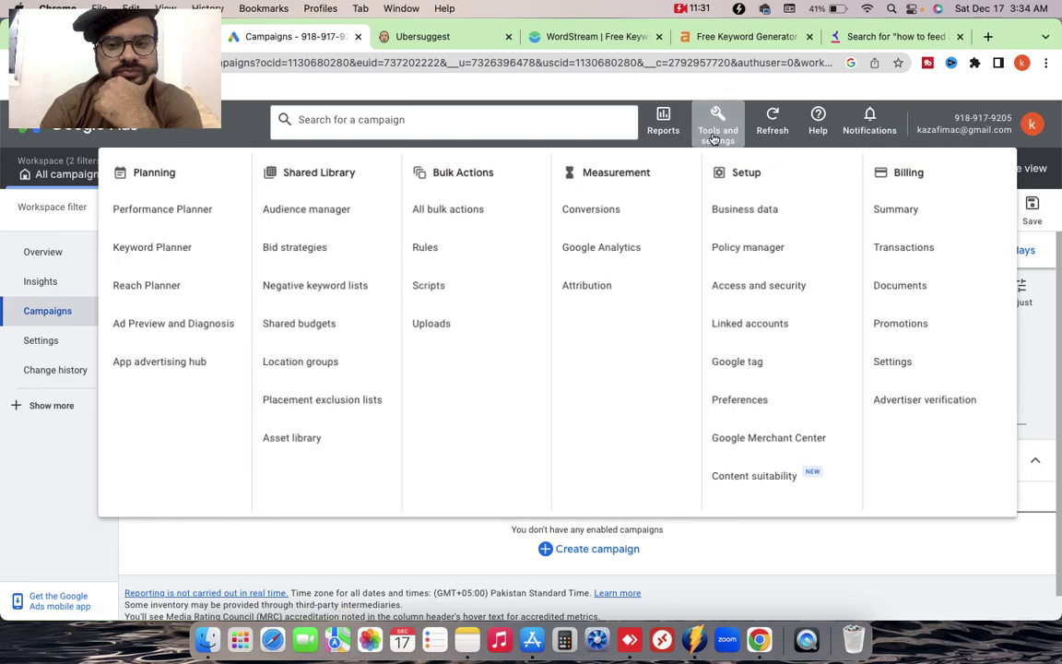
click(170, 247)
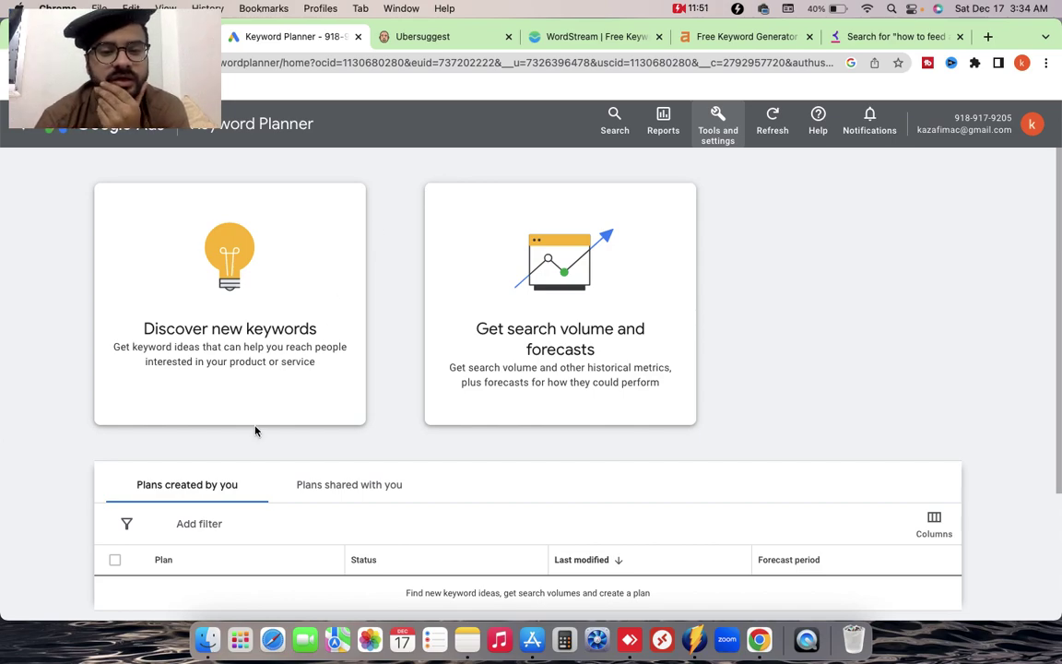
- Start discovering new keywords in Keyword Planner with "how to feed a dog" as the seed keyword
click(230, 391)
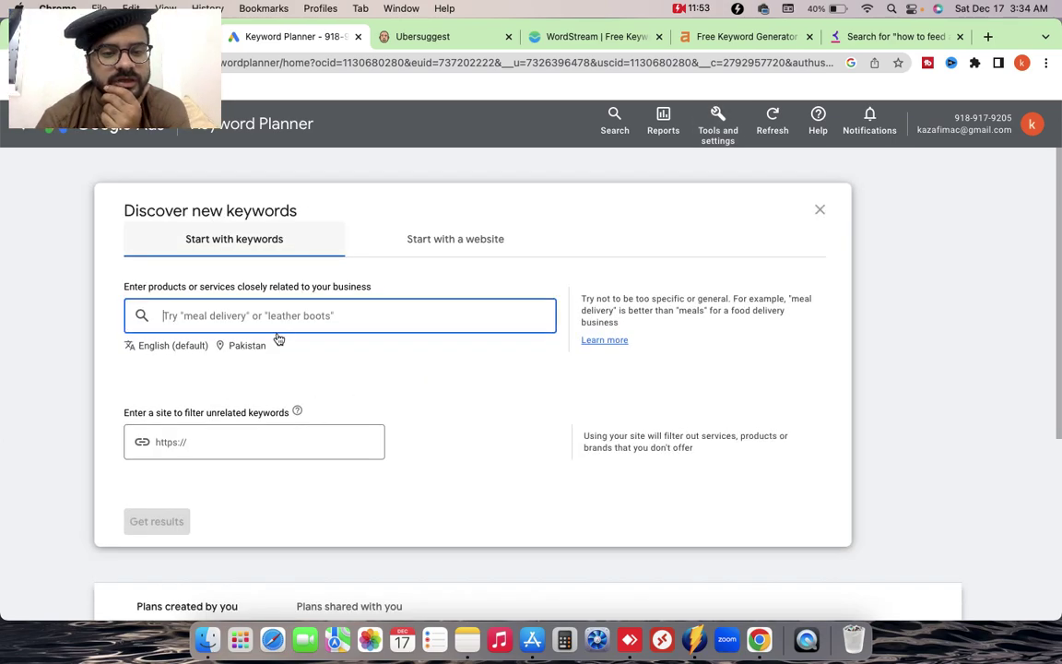
text(how to feed a dog)
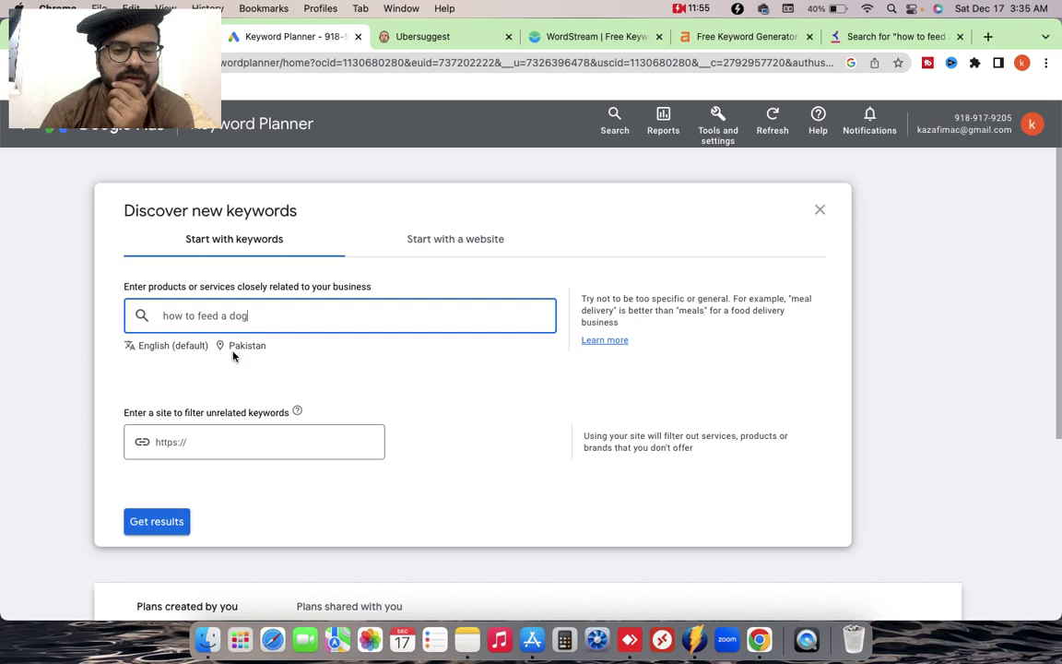
key(Return)
- Replace Pakistan with the United States as the targeted location and get the keyword results
click(251, 345)
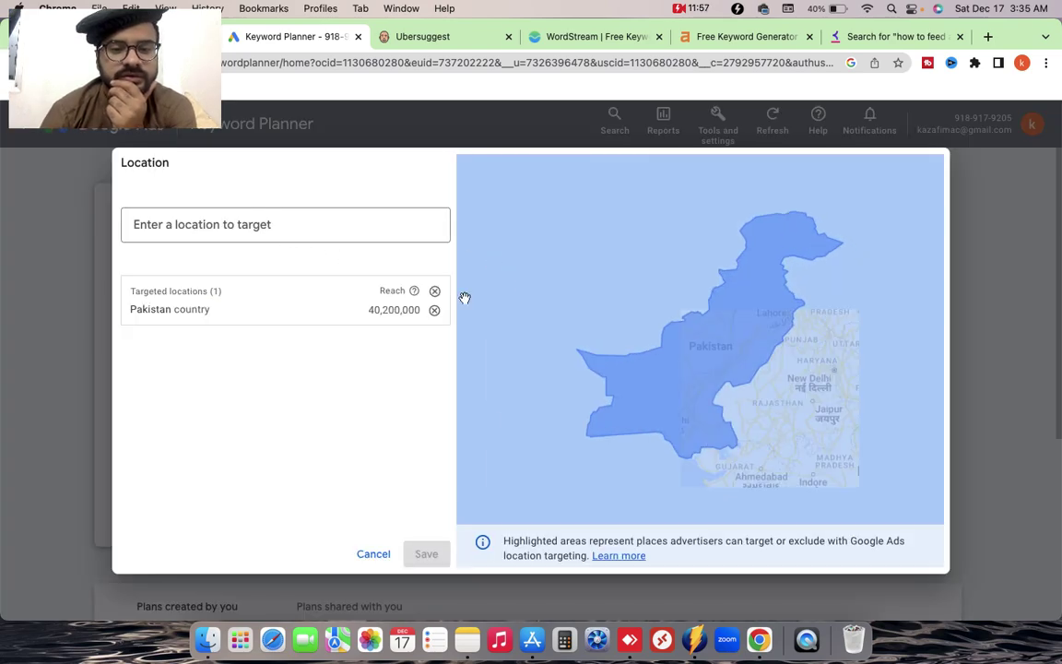
click(433, 308)
click(377, 215)
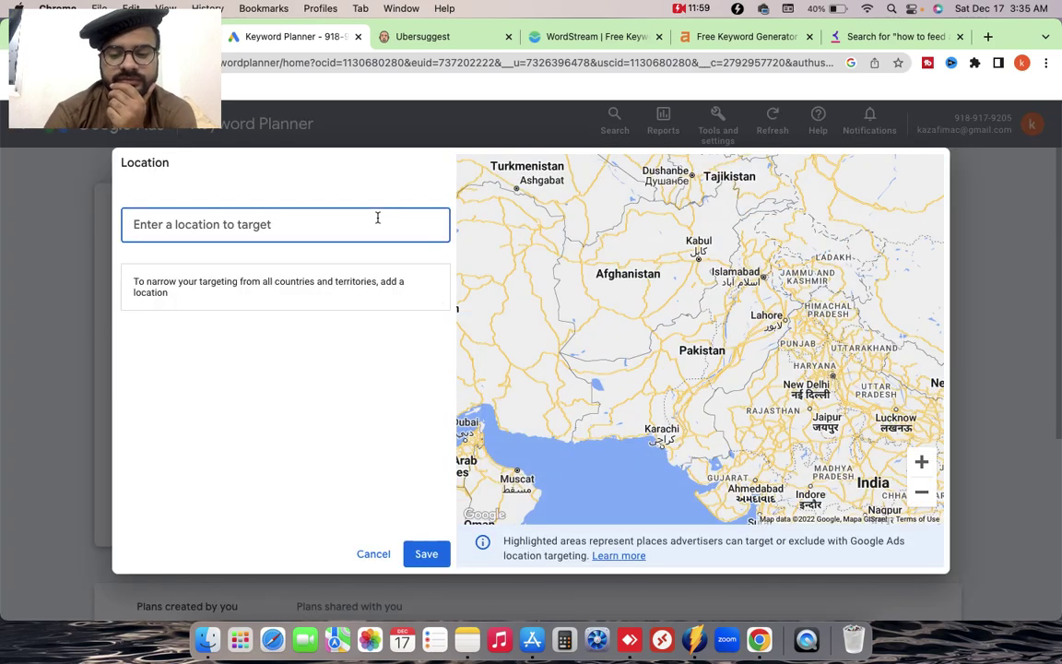
text(united)
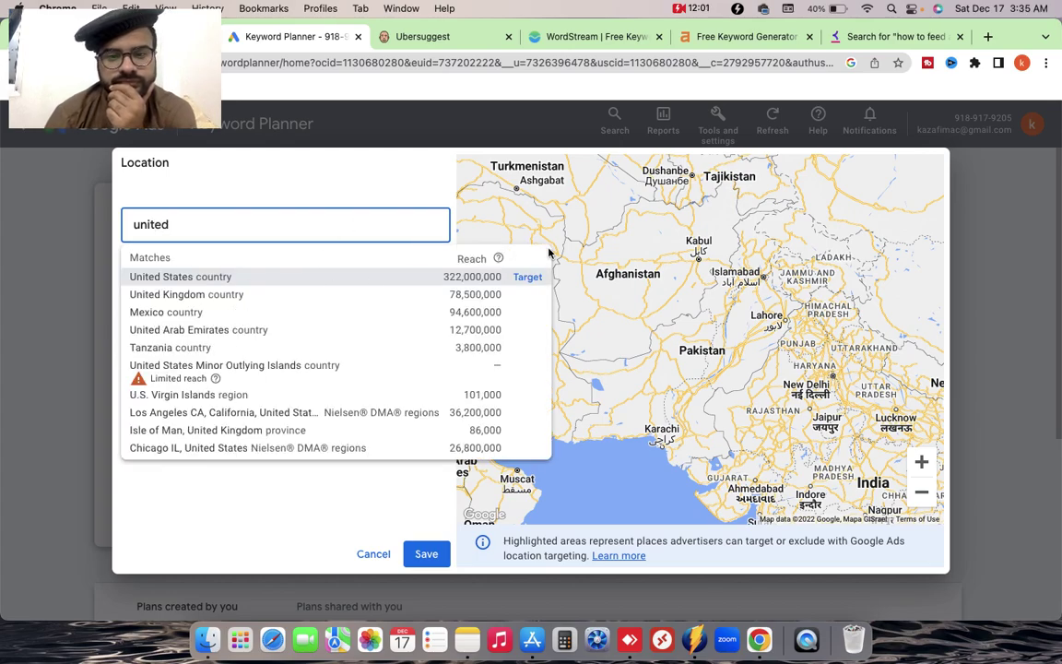
click(534, 276)
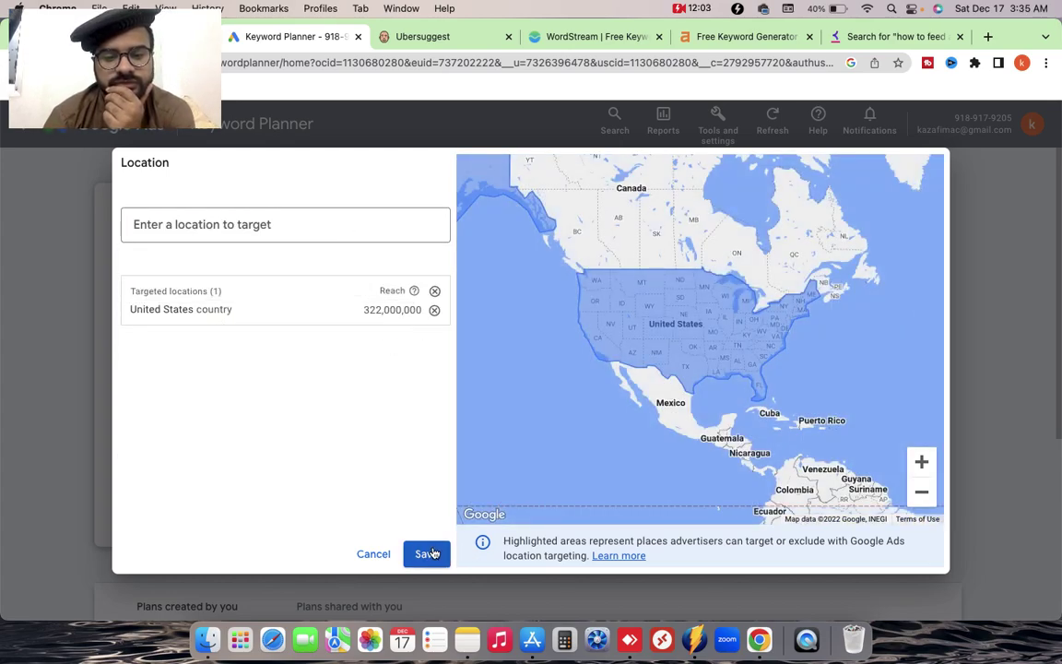
click(426, 553)
click(133, 525)
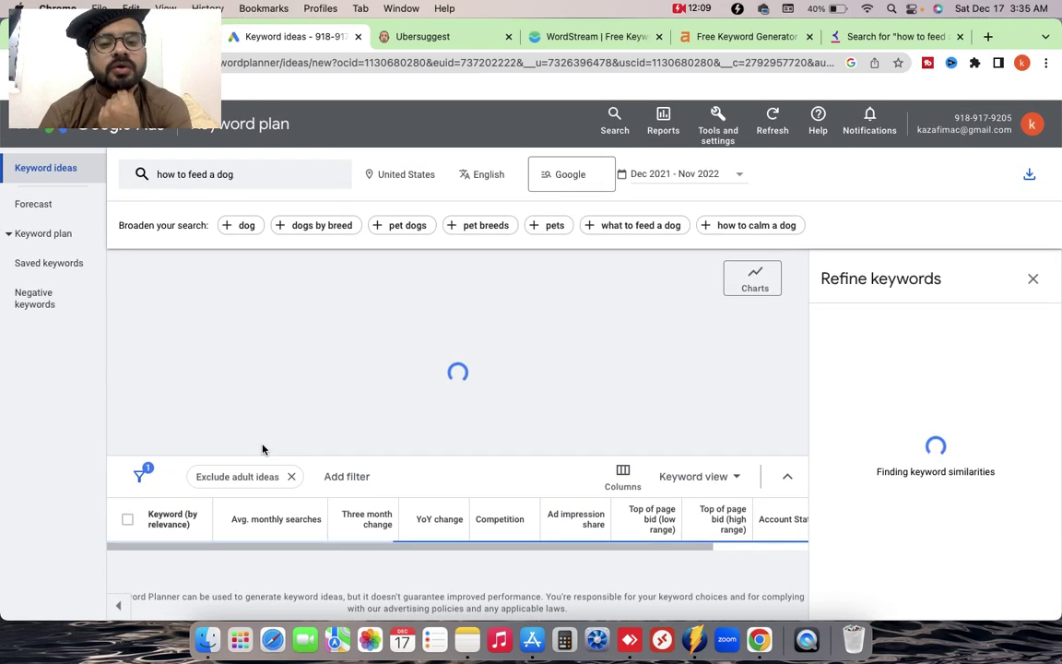
- Widen the Keyword column and examine the Keyword Planner ideas with their average monthly searches and competition
scroll(288, 484, down, 1)
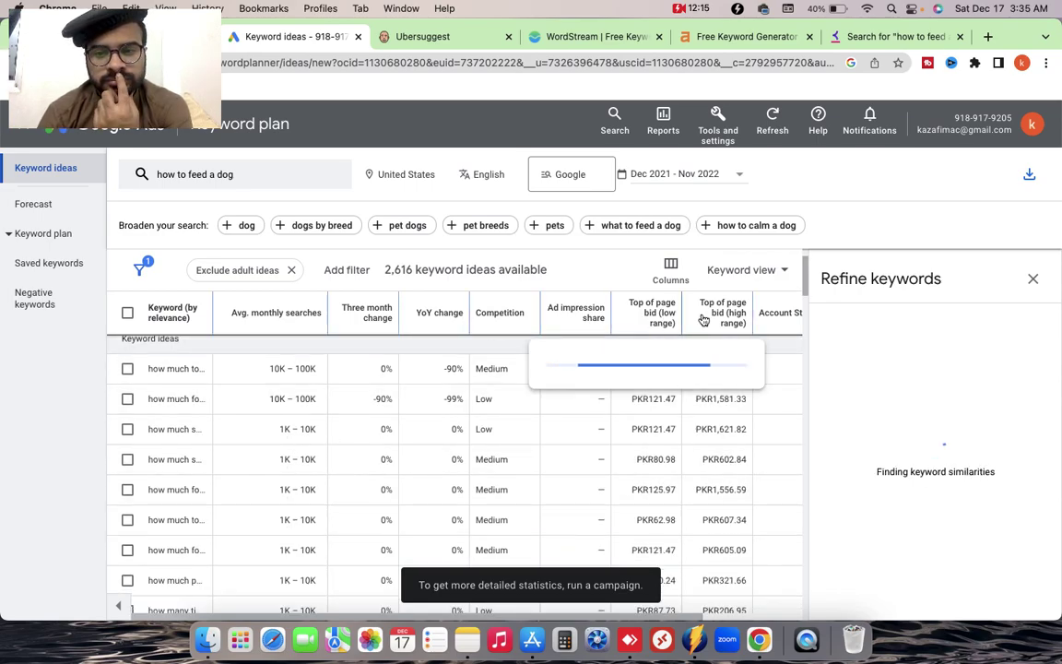
mouse_move(703, 319)
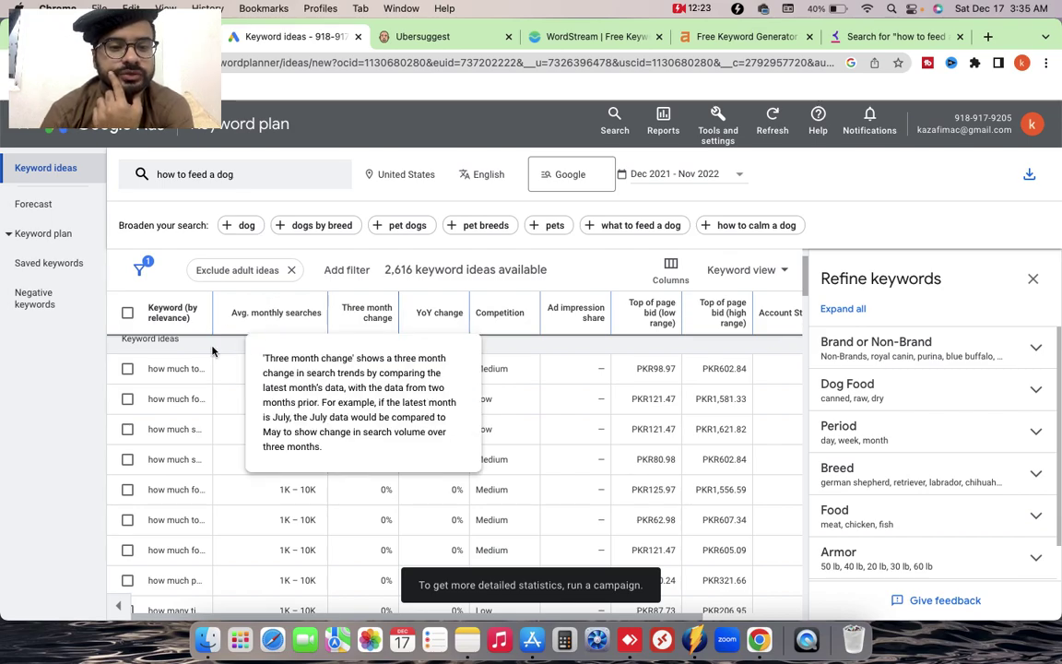
drag(213, 309, 397, 313)
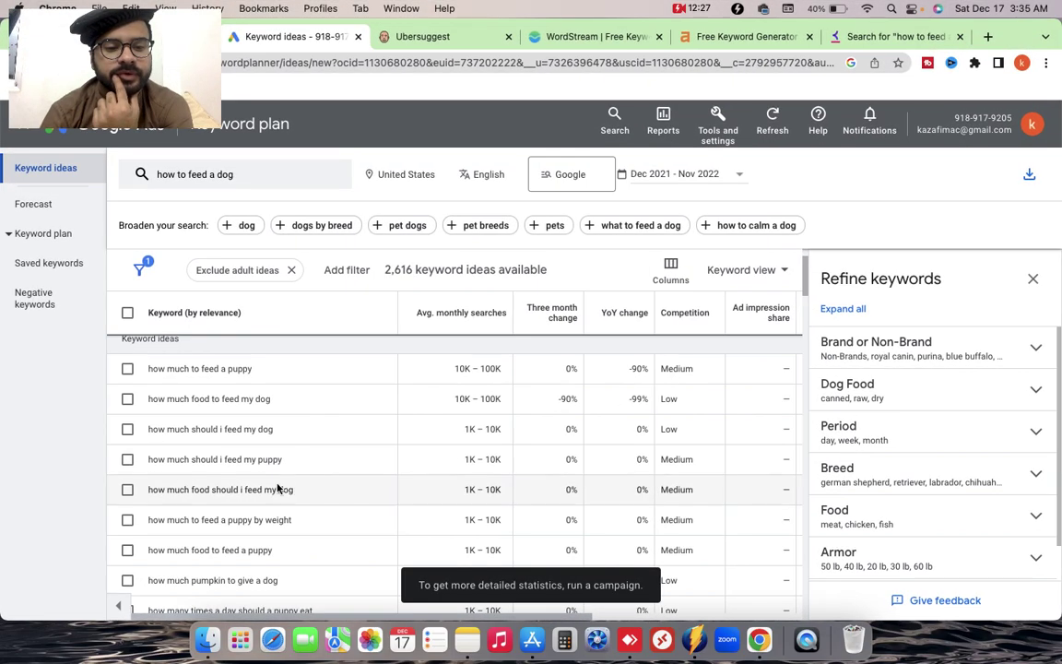
scroll(228, 477, down, 3)
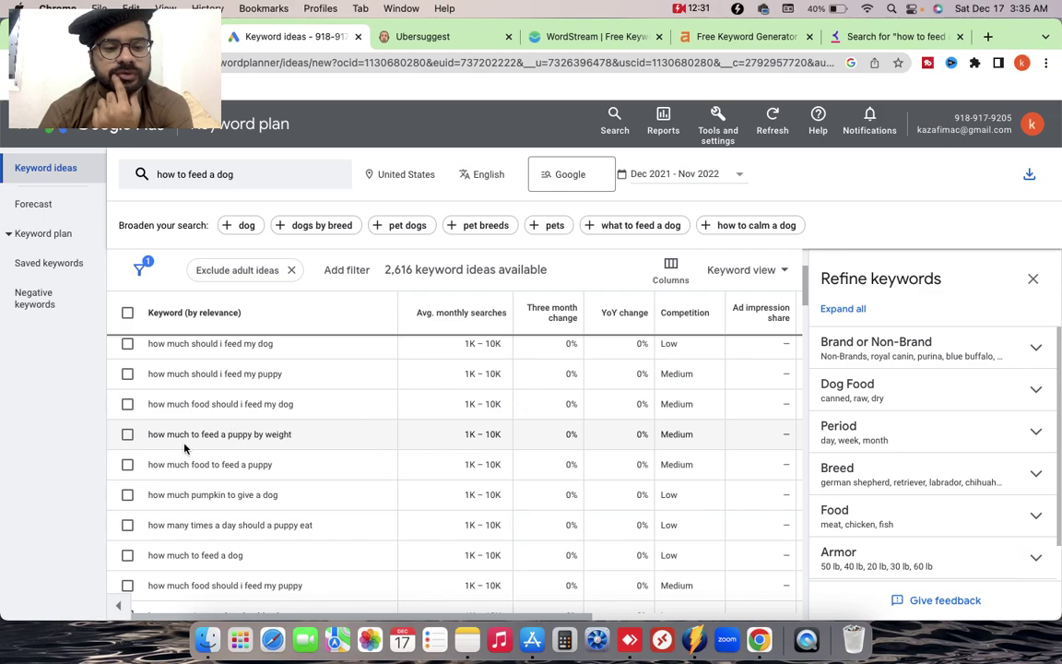
scroll(219, 452, down, 2)
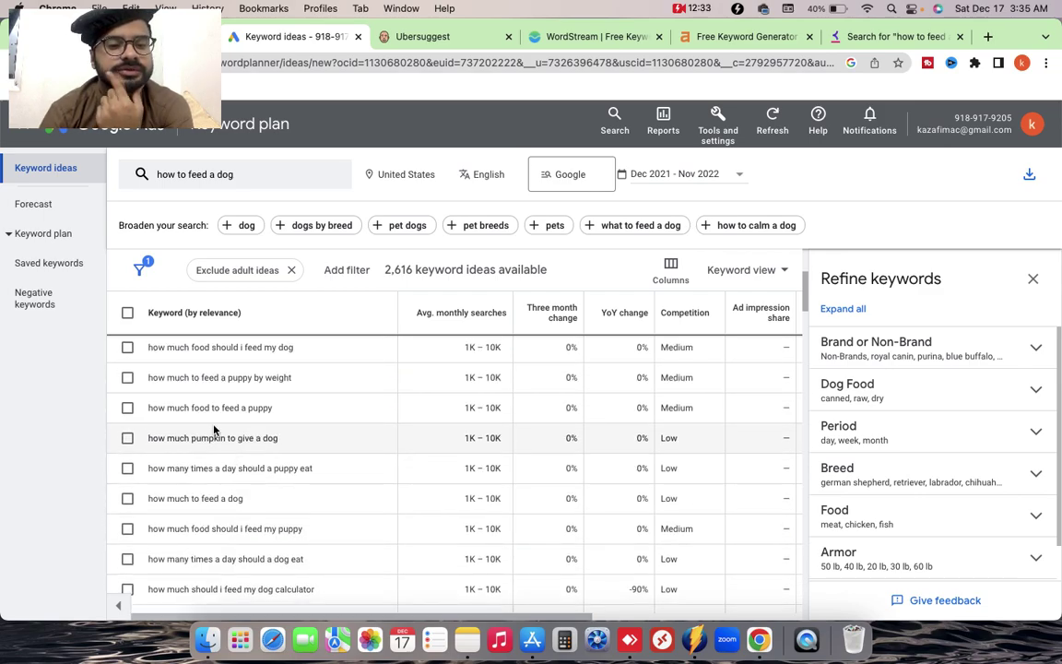
scroll(216, 451, down, 2)
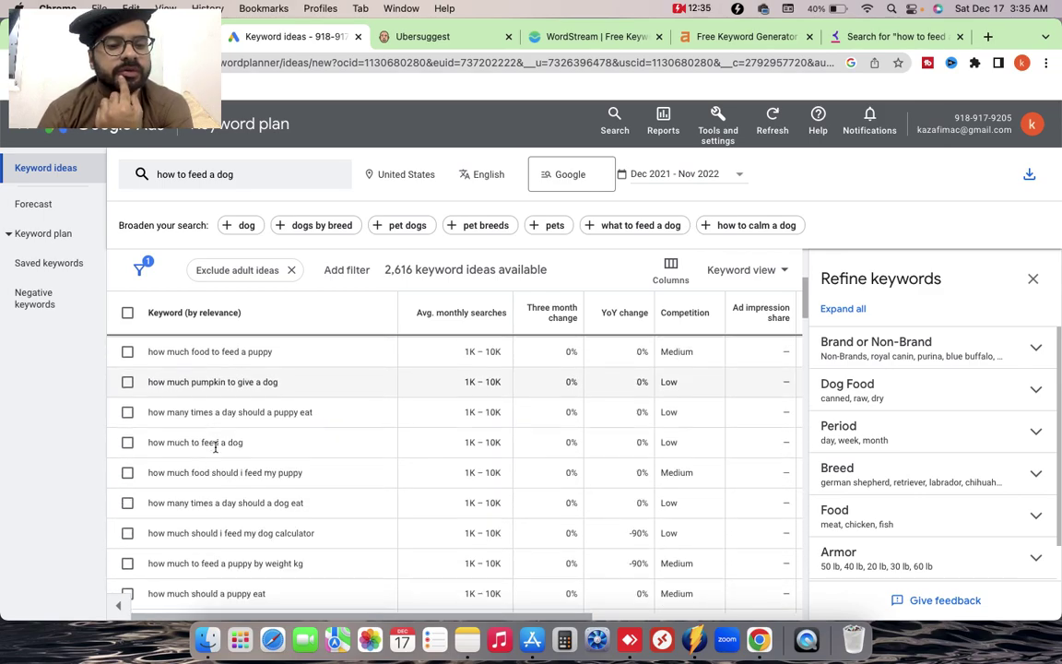
scroll(257, 422, down, 3)
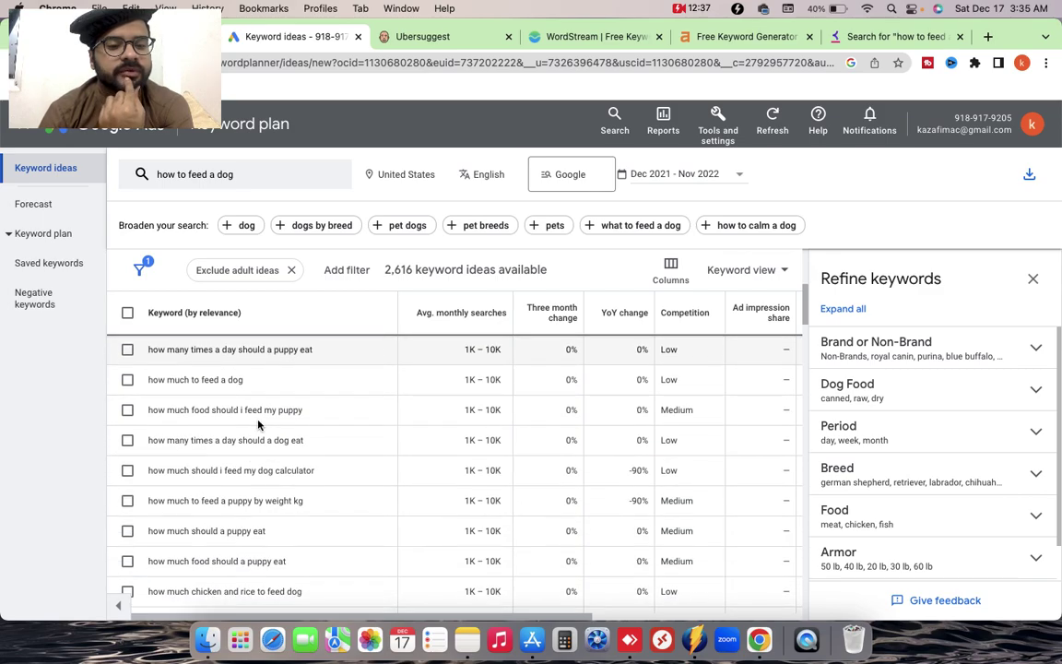
scroll(257, 420, down, 1)
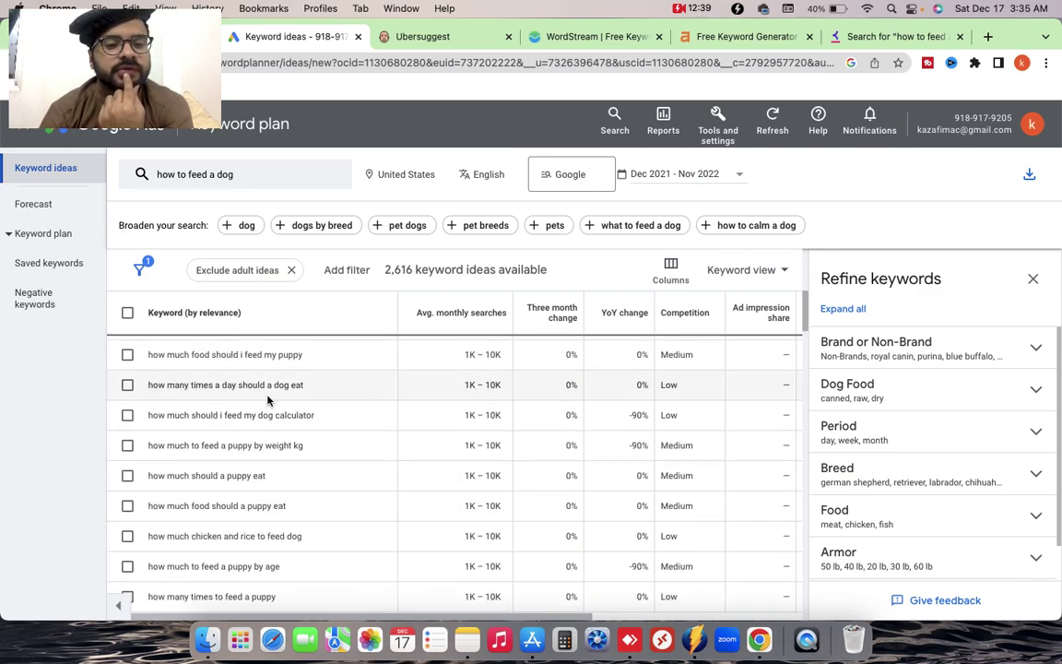
scroll(267, 400, down, 1)
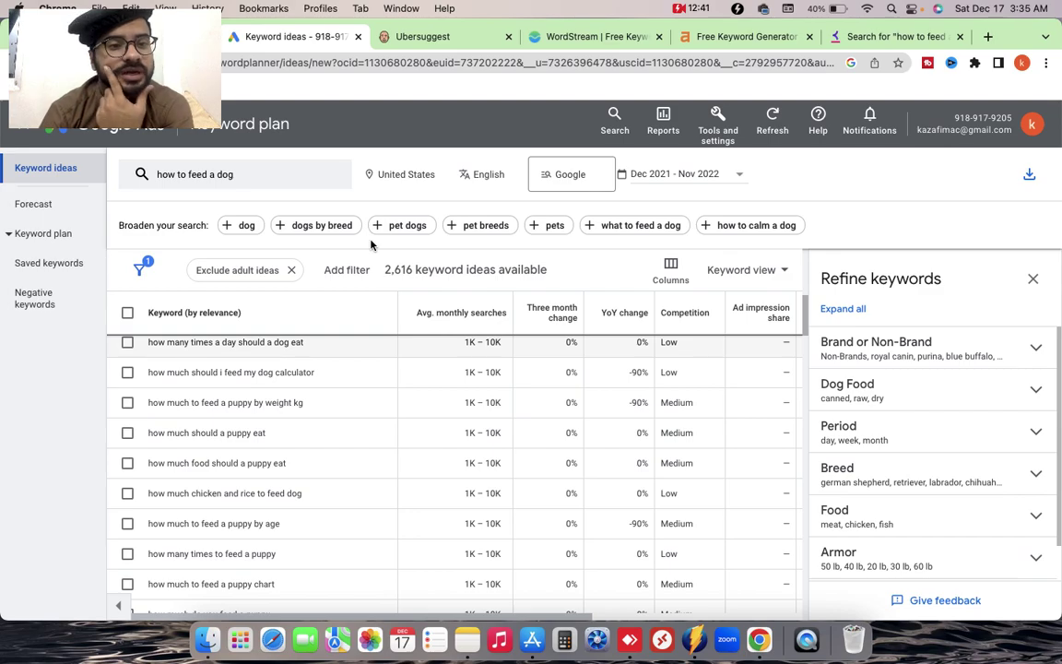